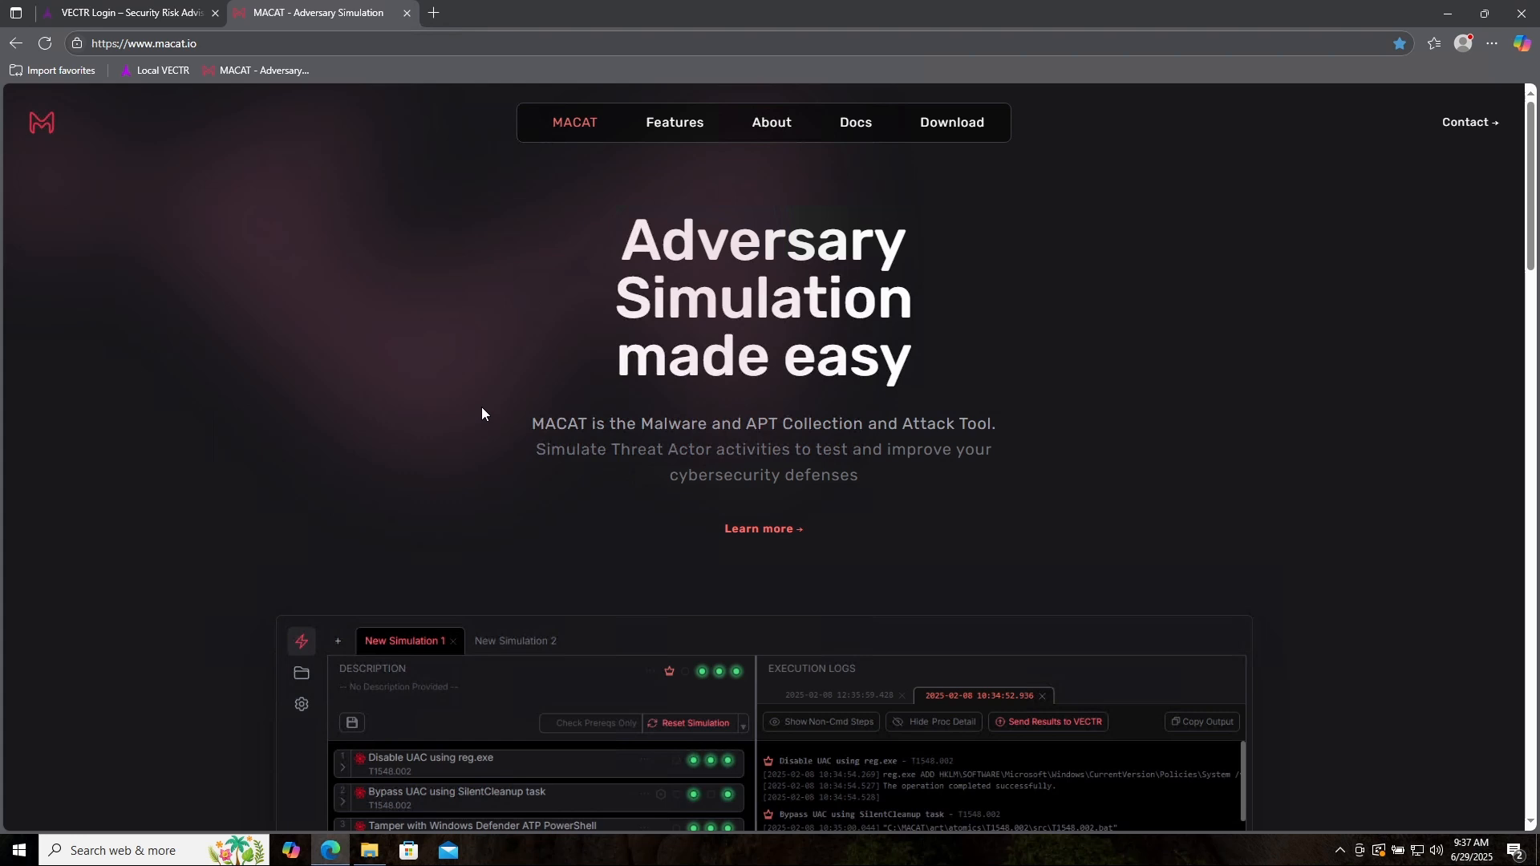
Step: Download the Windows 64-bit MACAT installer from the MACAT site and keep the file despite the SmartScreen warning
left_click(949, 129)
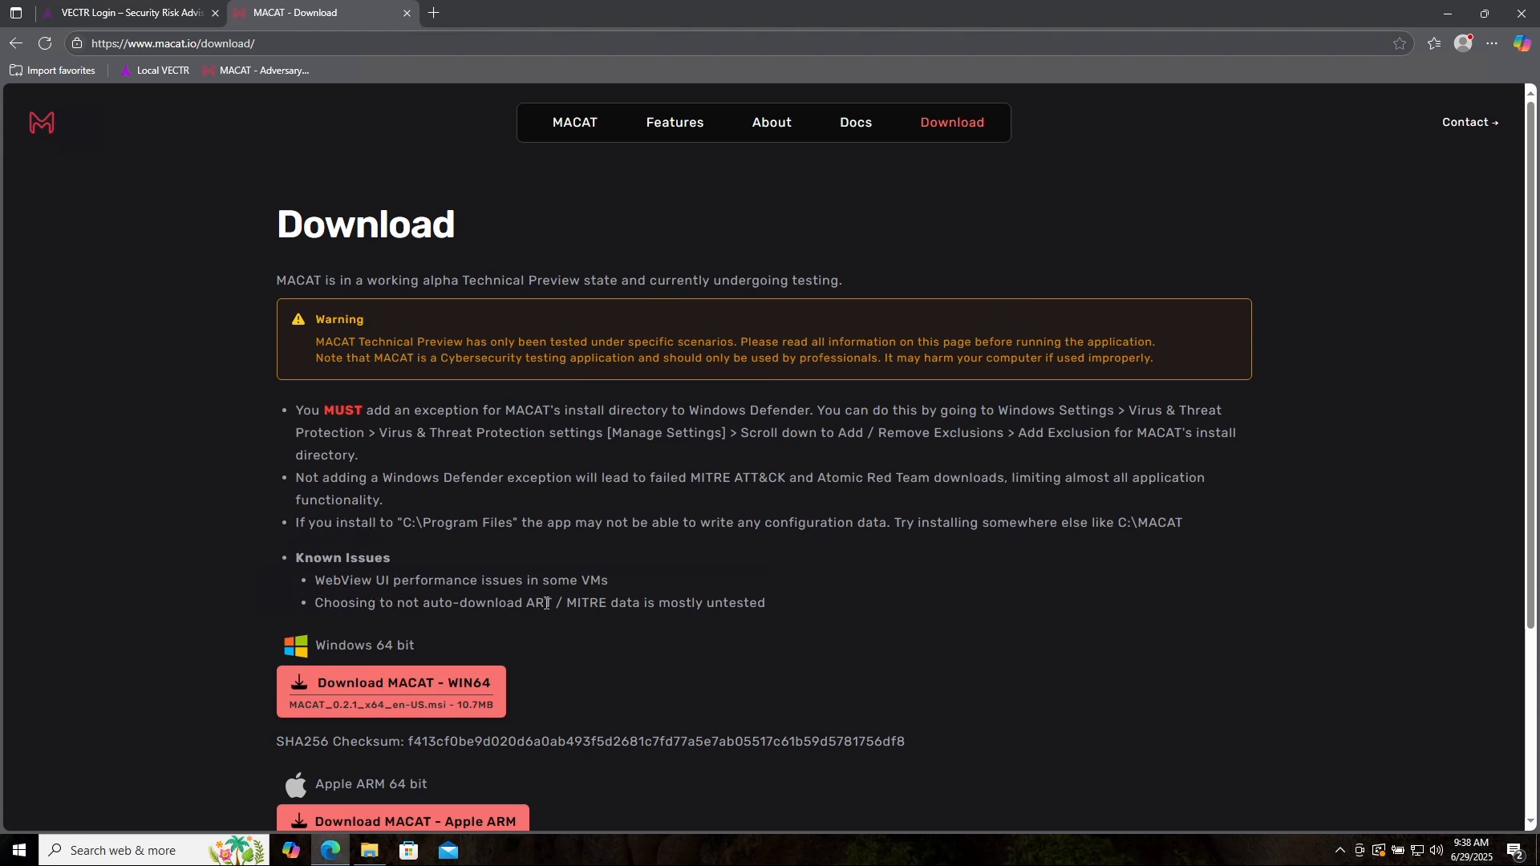
left_click(454, 691)
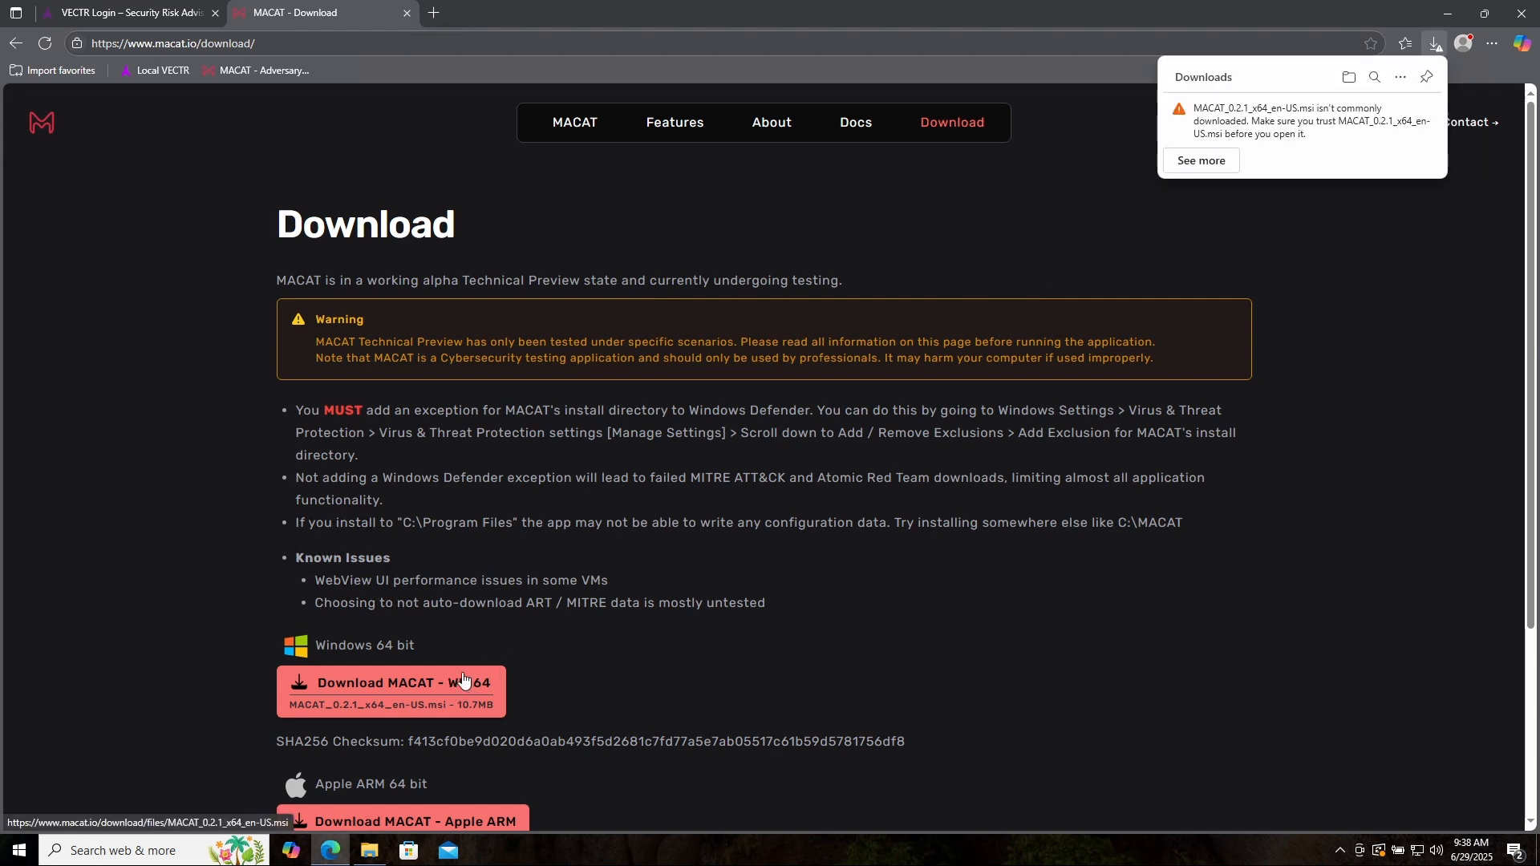
mouse_move(1382, 135)
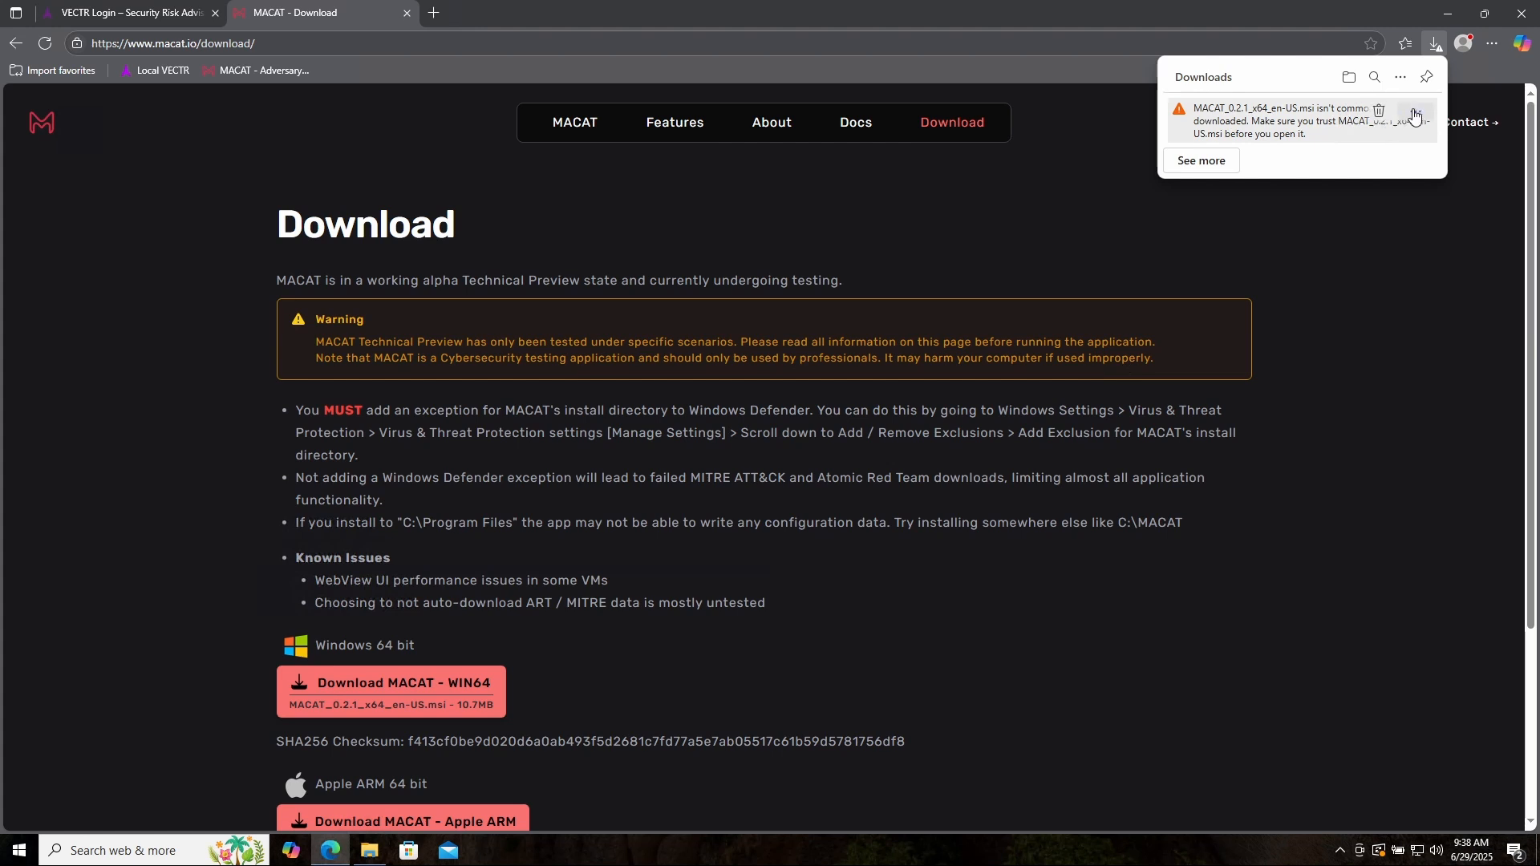
left_click(1416, 113)
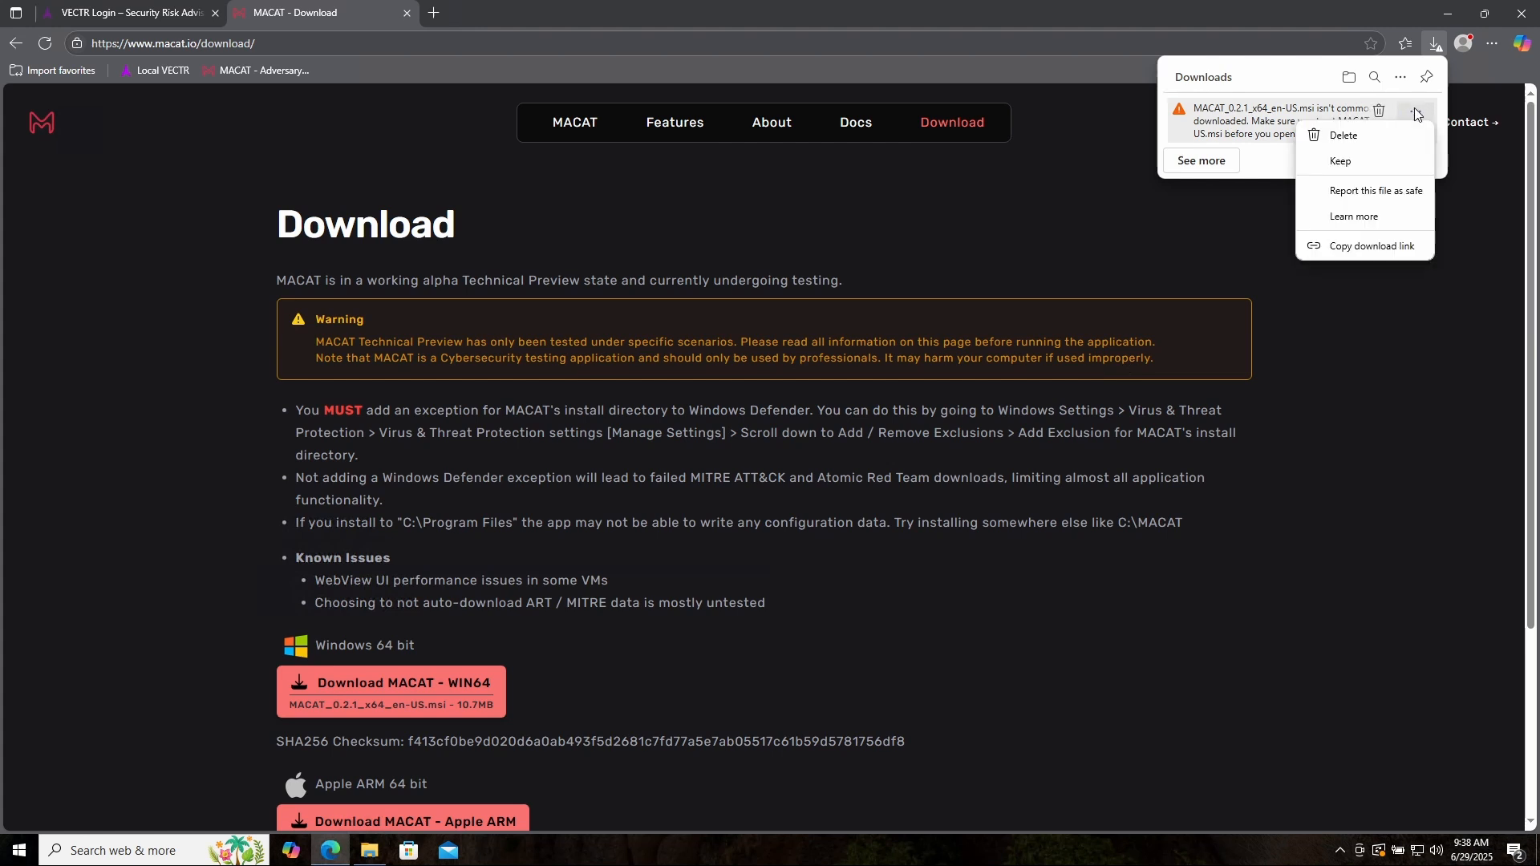
left_click(1359, 163)
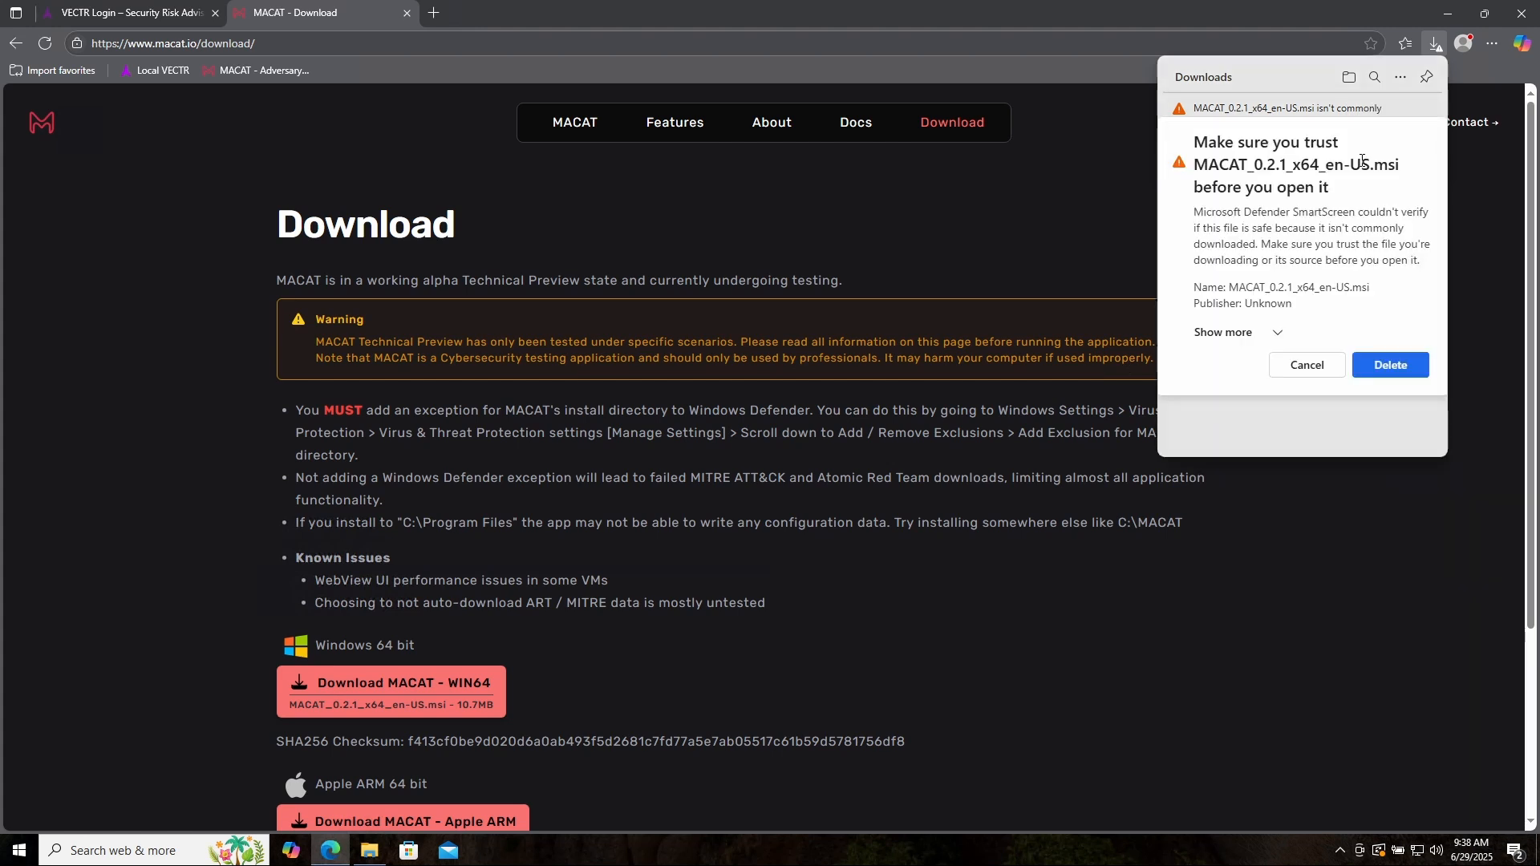
left_click(1279, 335)
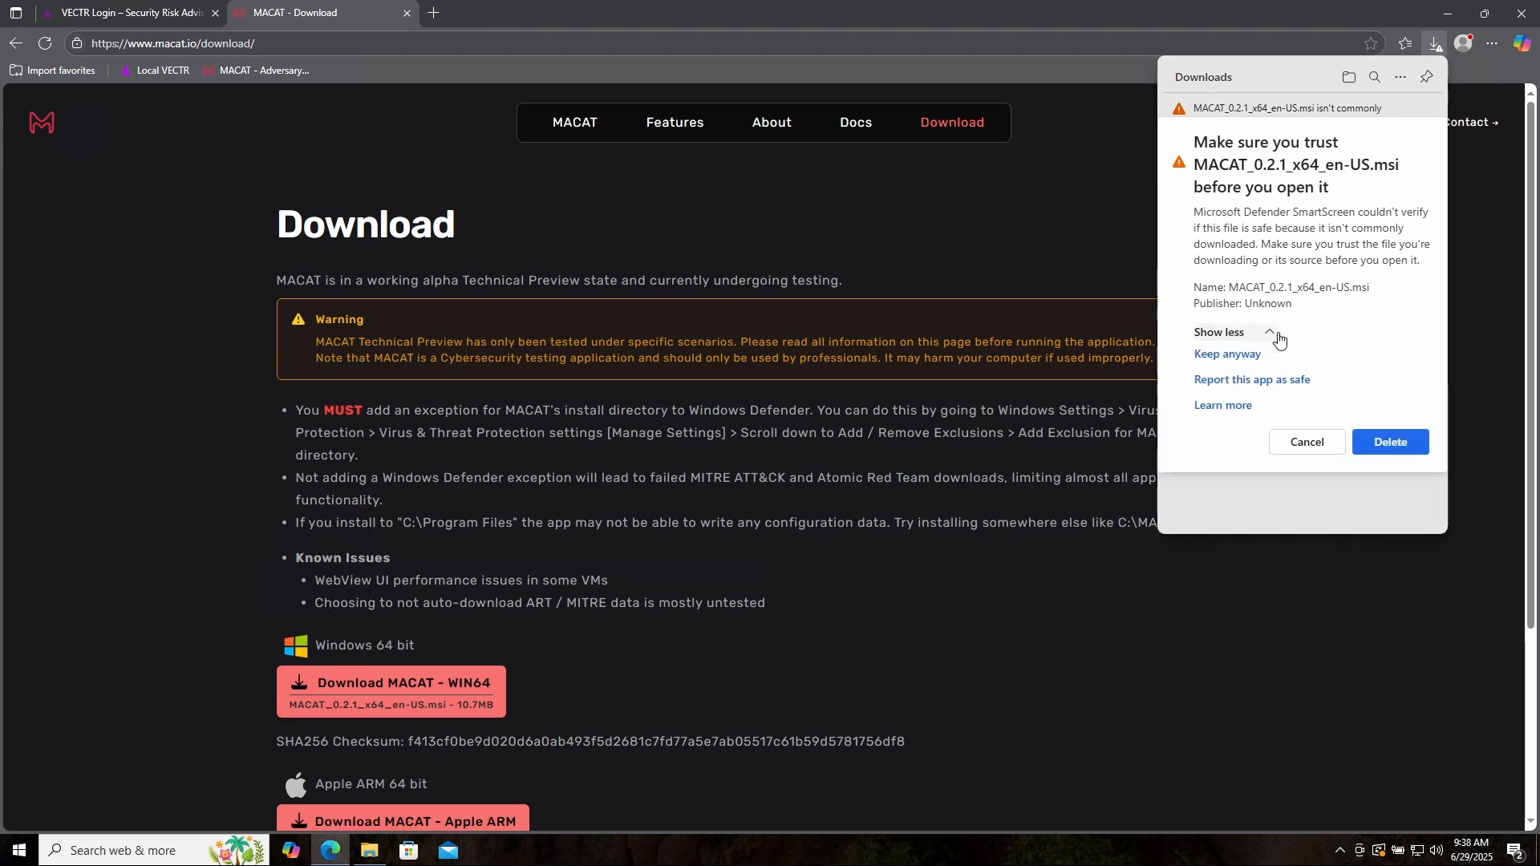
left_click(1239, 354)
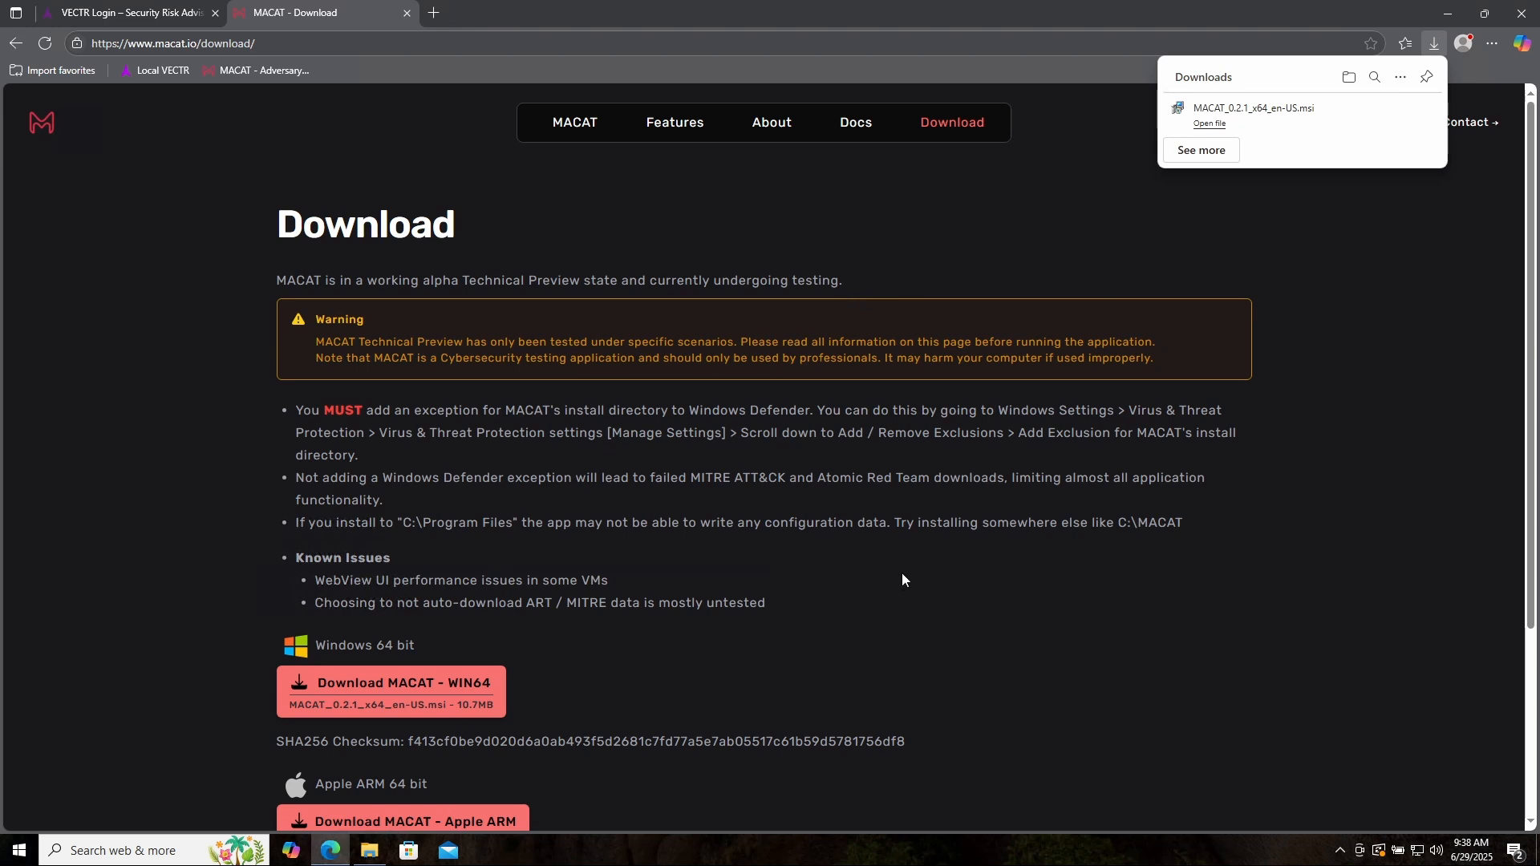
Step: Open the Downloads folder and check the Microsoft Defender Antivirus exclusions in Windows Security for the C:\MACAT folder
left_click(369, 851)
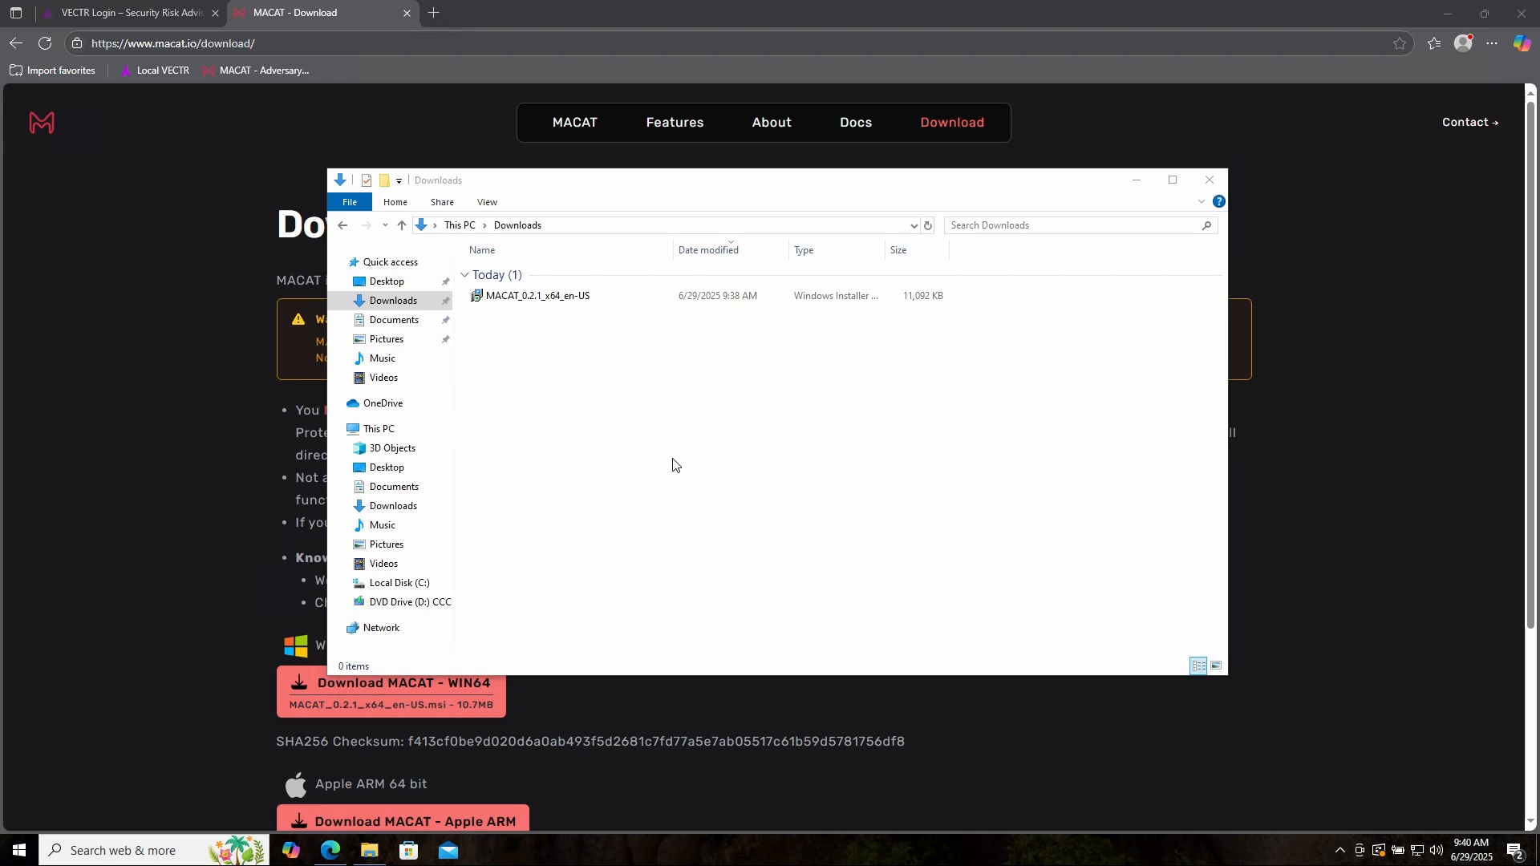
left_click(23, 852)
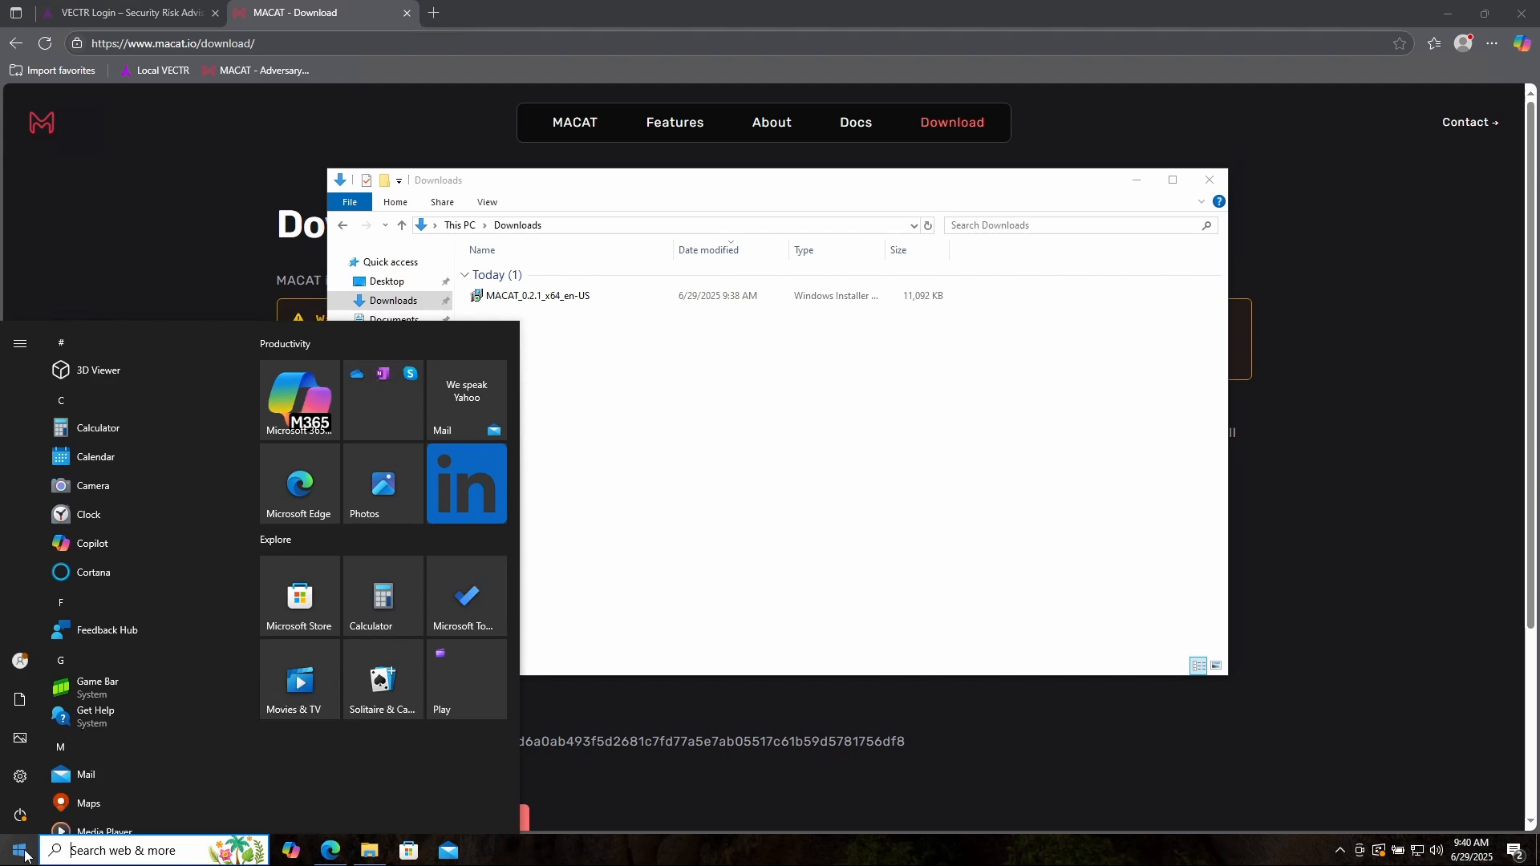
type("secu")
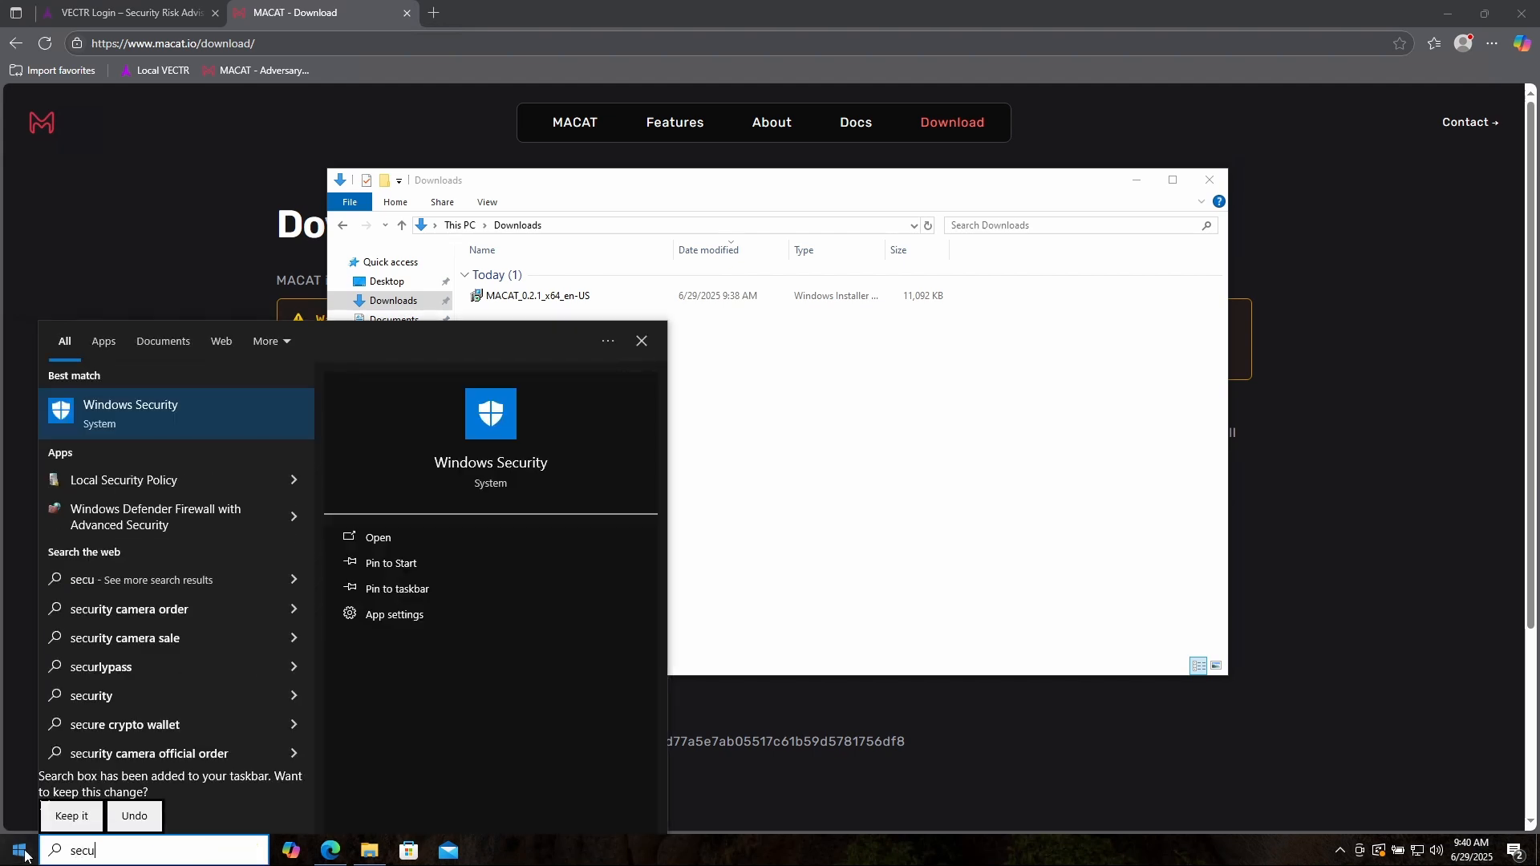
key("Return")
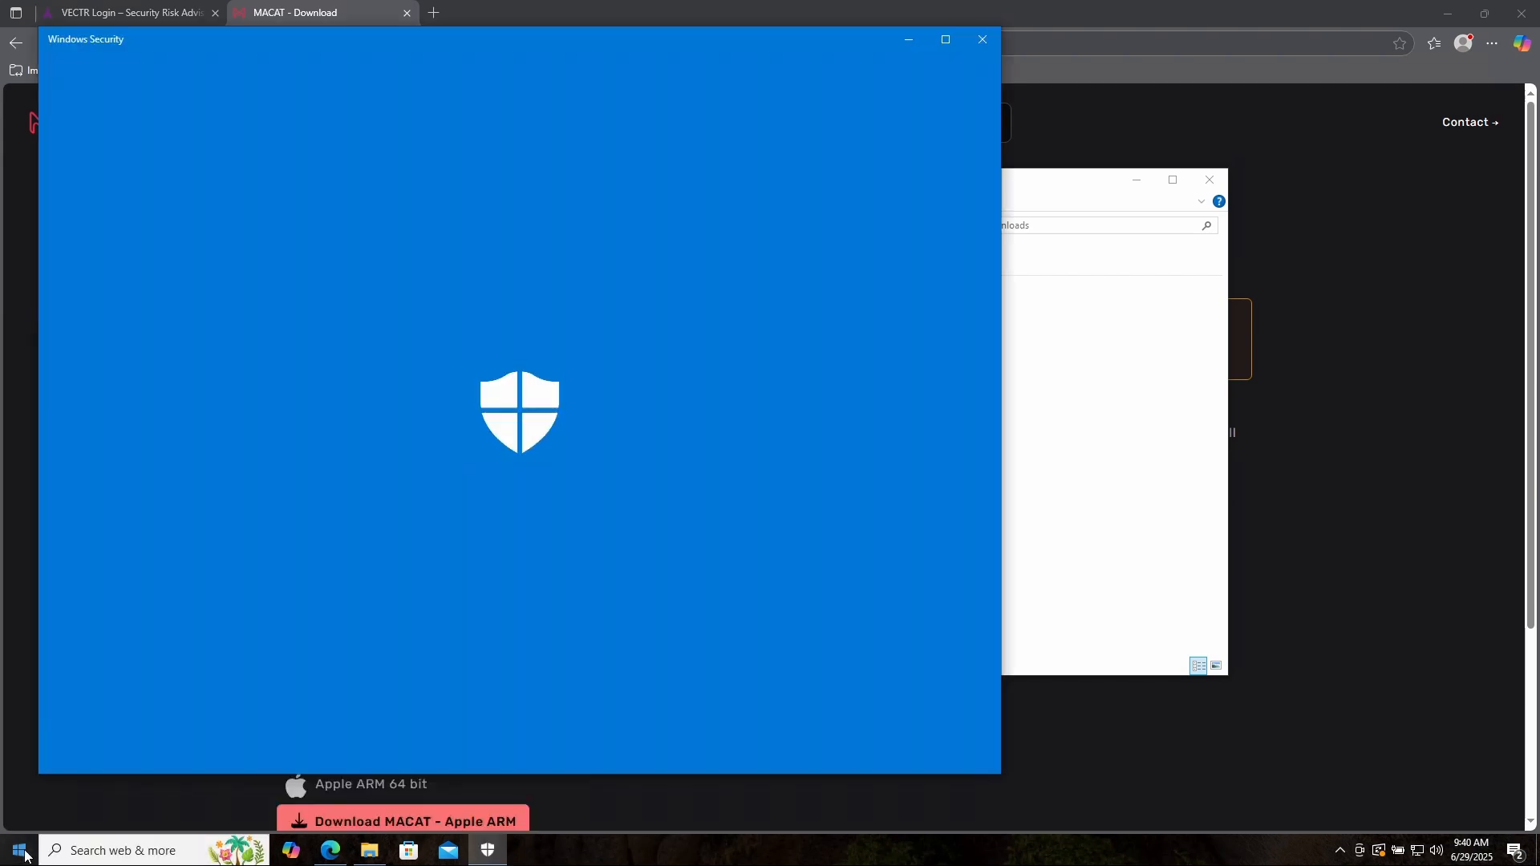
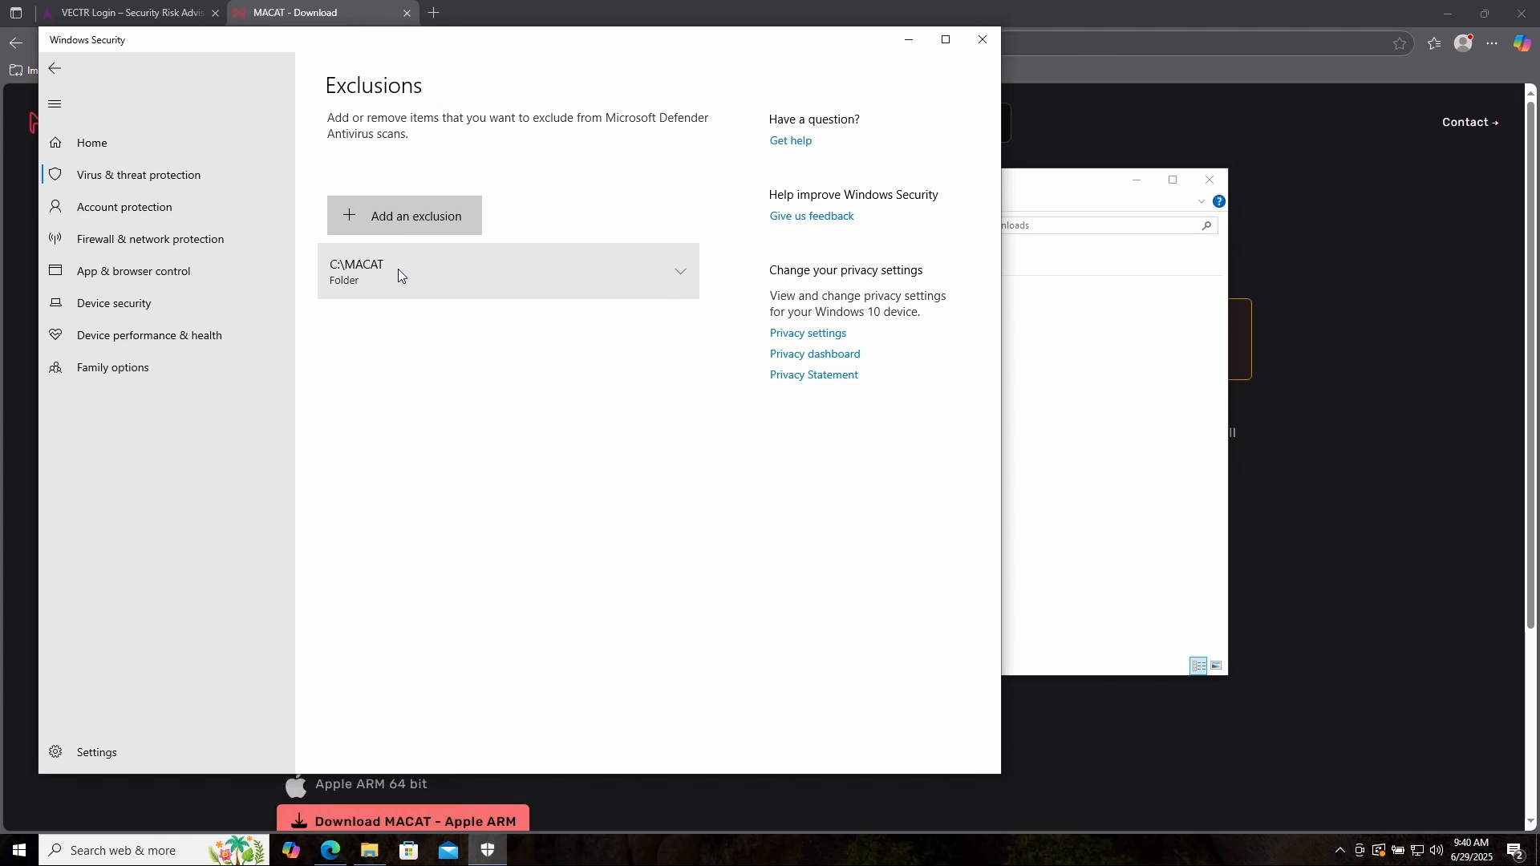
left_click(984, 41)
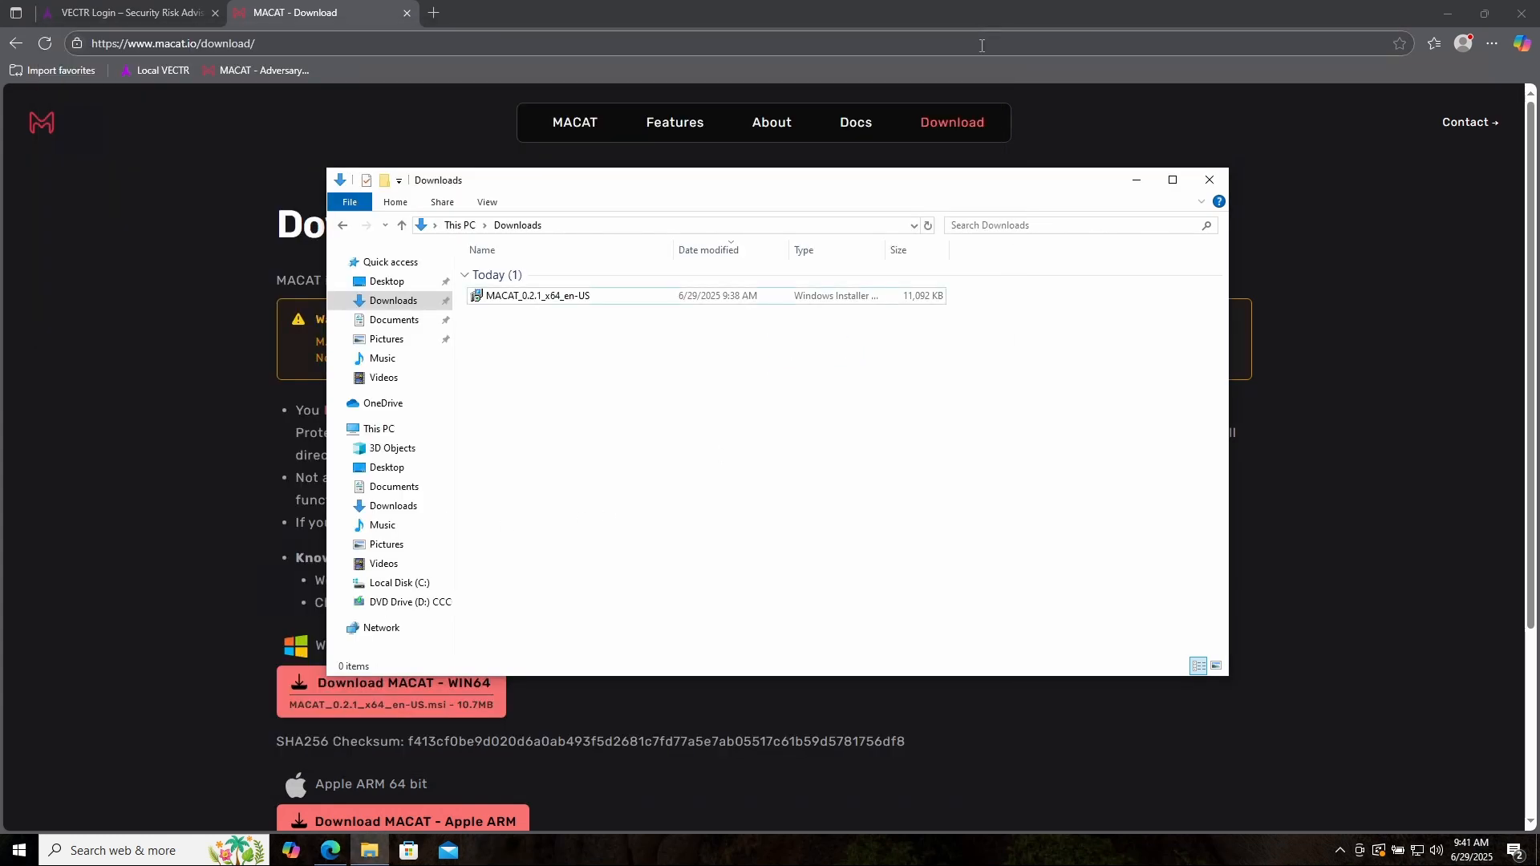
Step: Launch the MACAT_0.2.1_x64_en-US installer from the Downloads folder, allowing it to run past SmartScreen
double_click(524, 301)
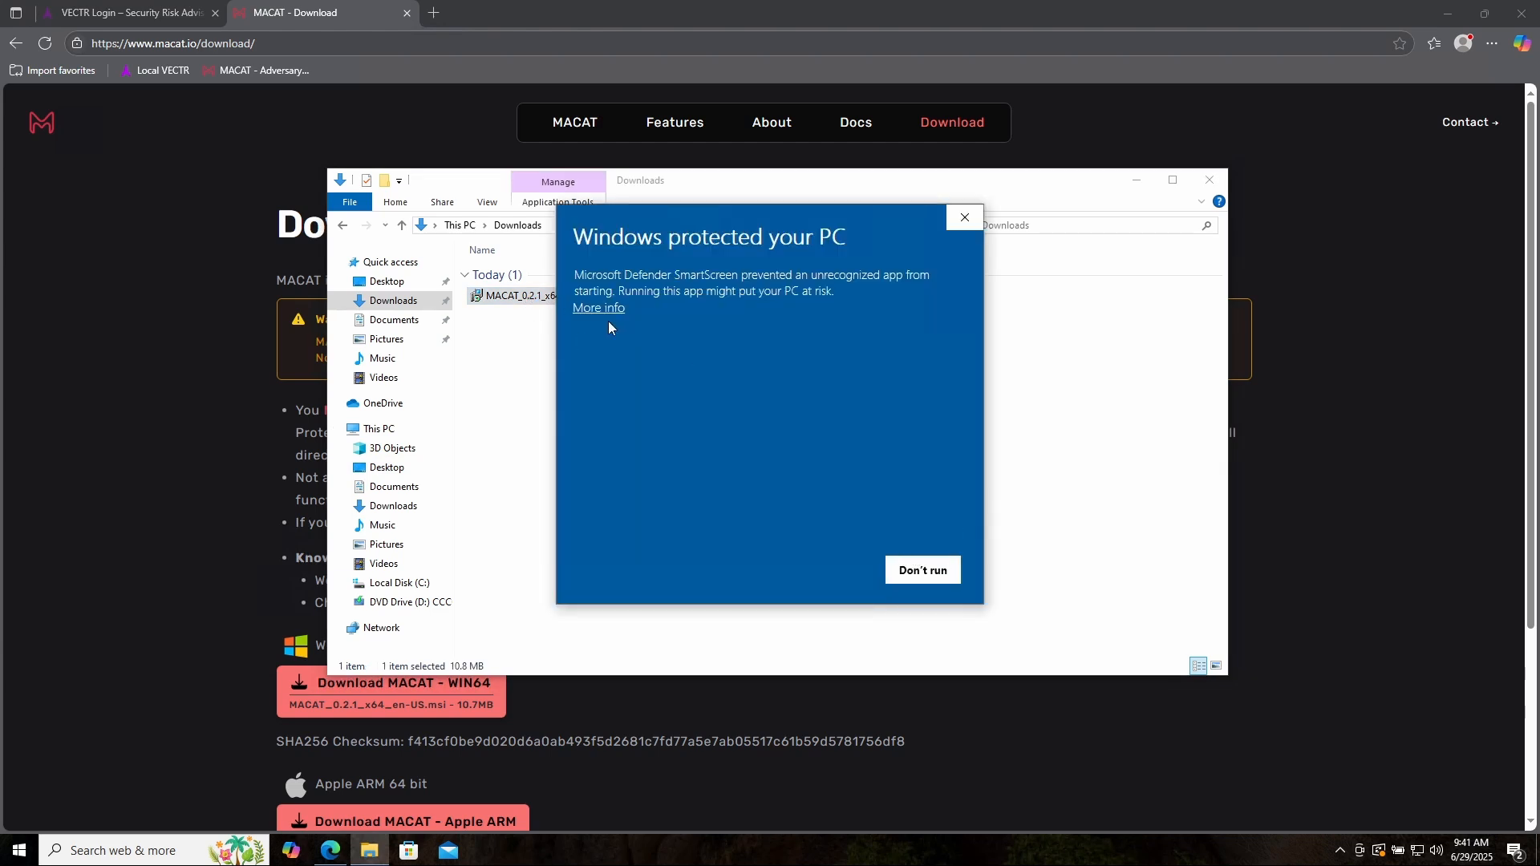
left_click(593, 310)
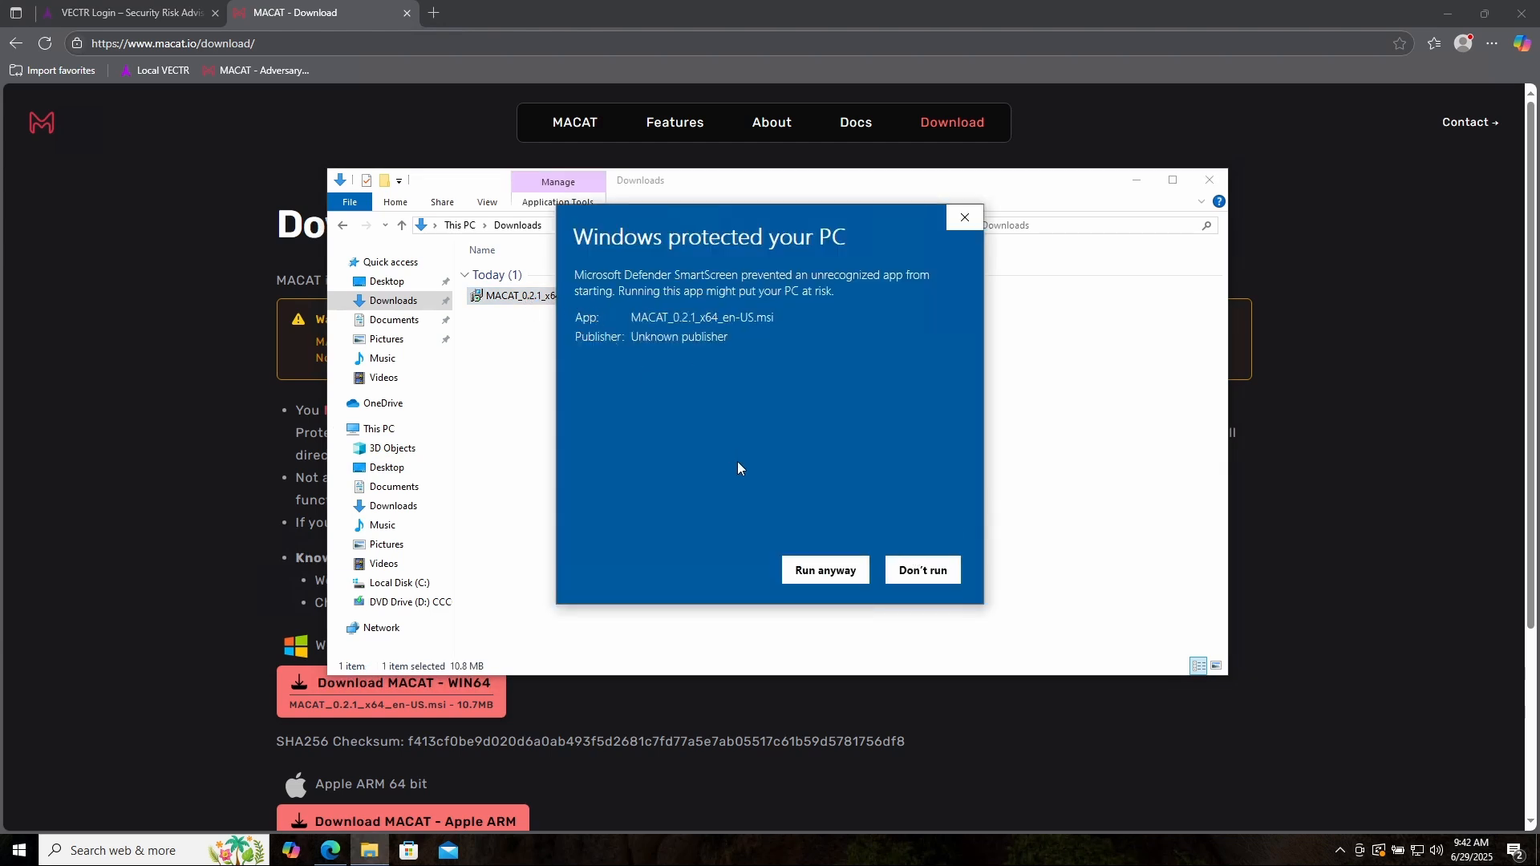
left_click(825, 568)
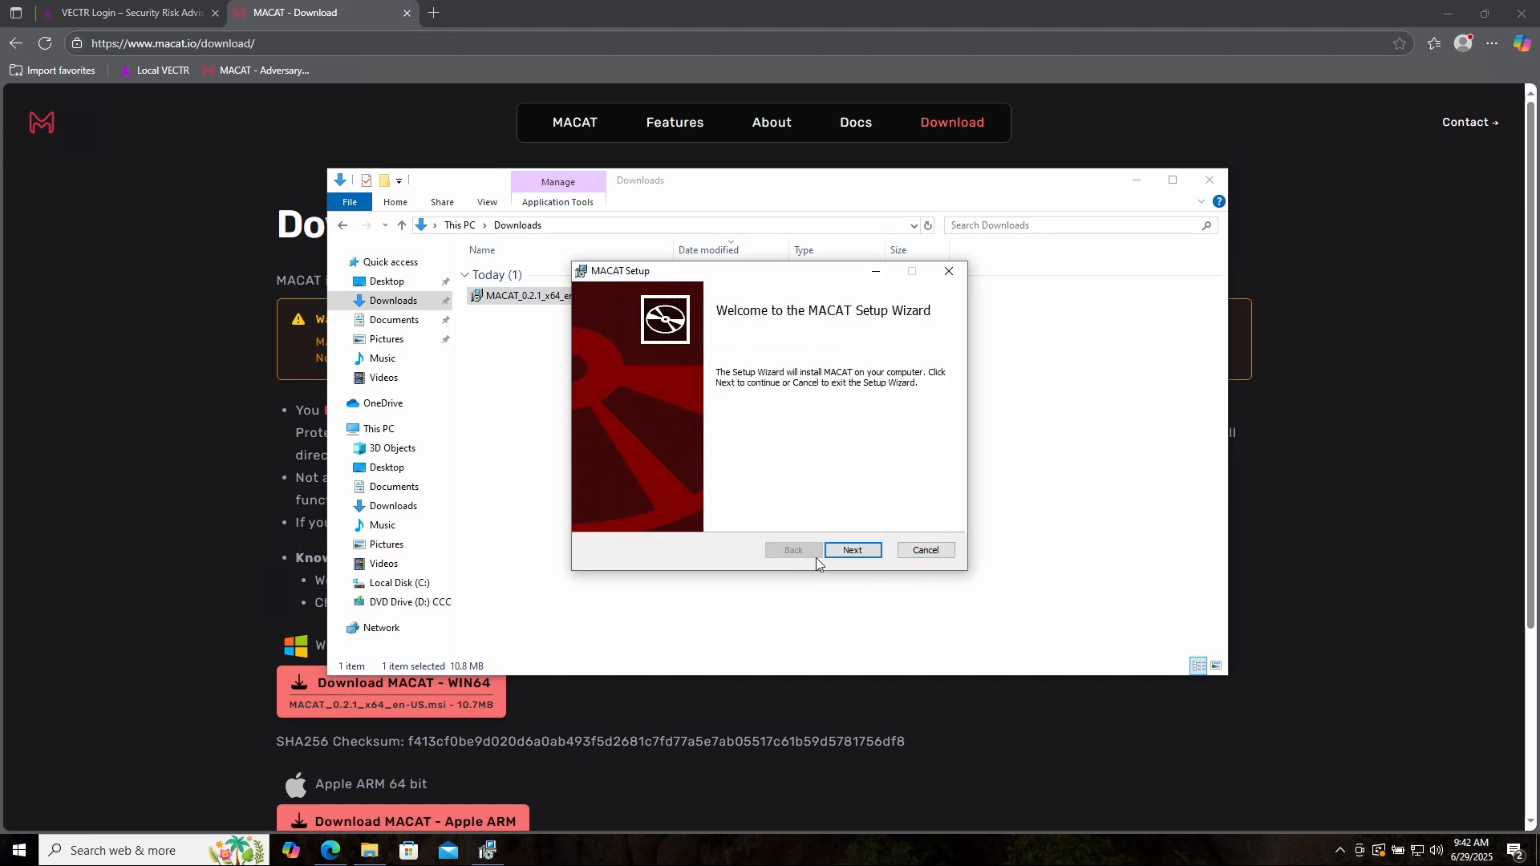
Step: Install MACAT to C:\MACAT instead of Program Files, approve the elevation request, and finish setup with Launch MACAT enabled
left_click(854, 553)
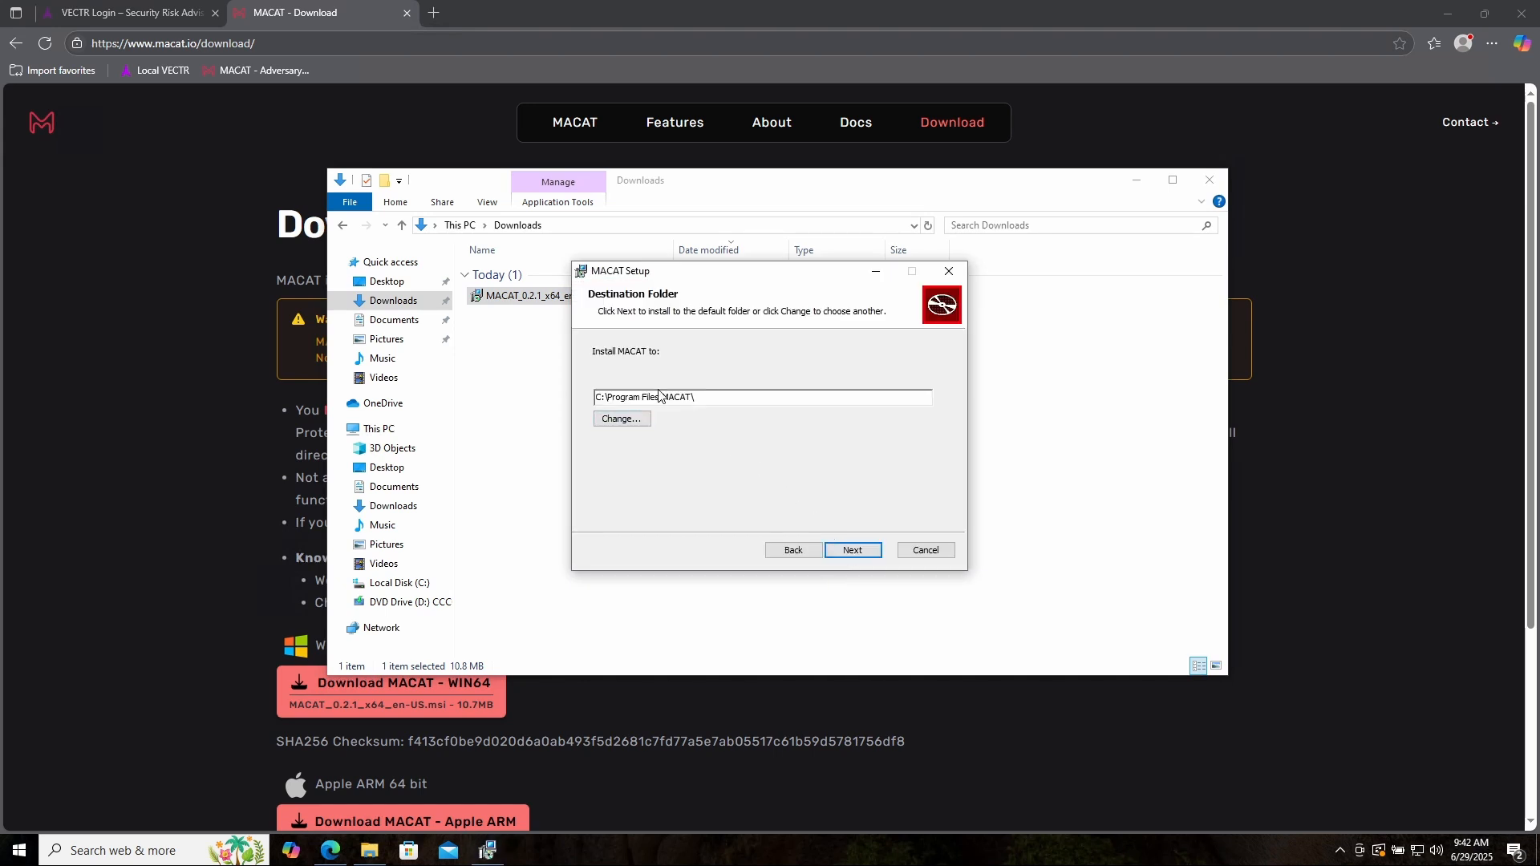
key("ctrl+shift+Left")
key("ctrl+shift+Left")
key("BackSpace")
left_click(855, 558)
left_click(857, 559)
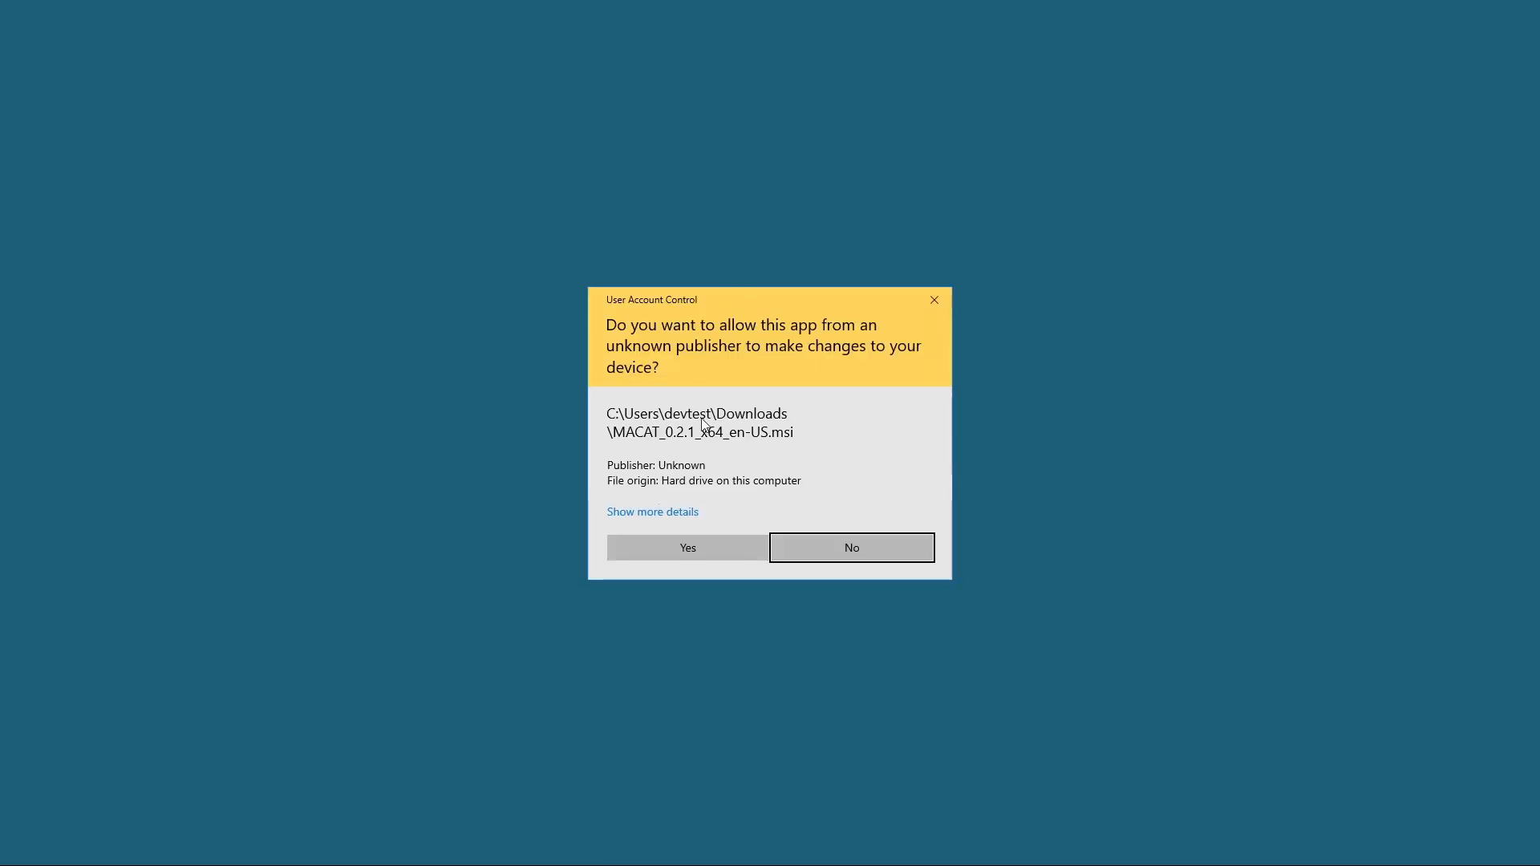
left_click(705, 541)
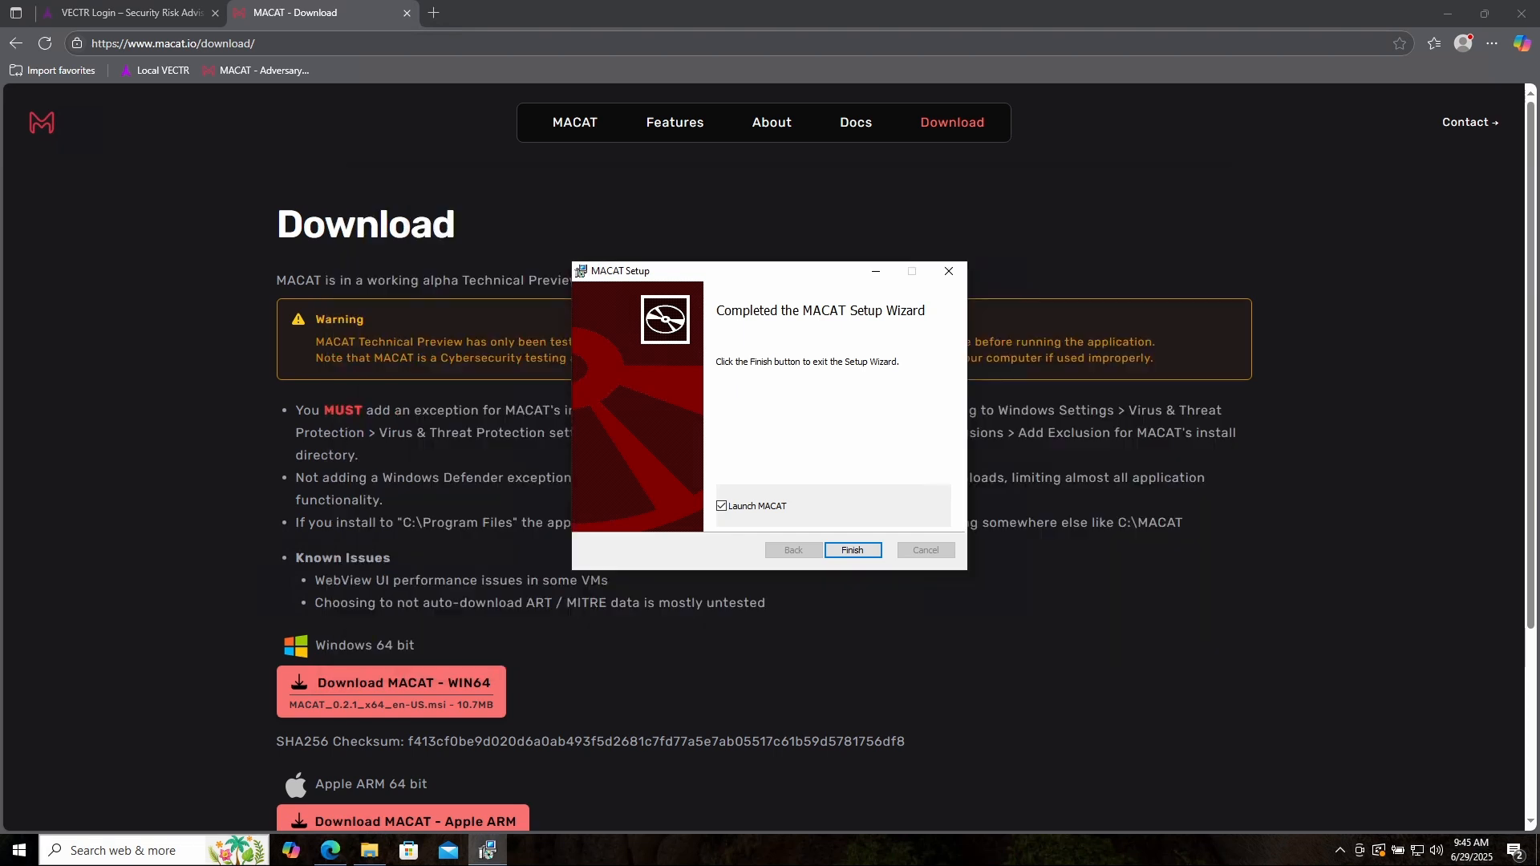
left_click(854, 551)
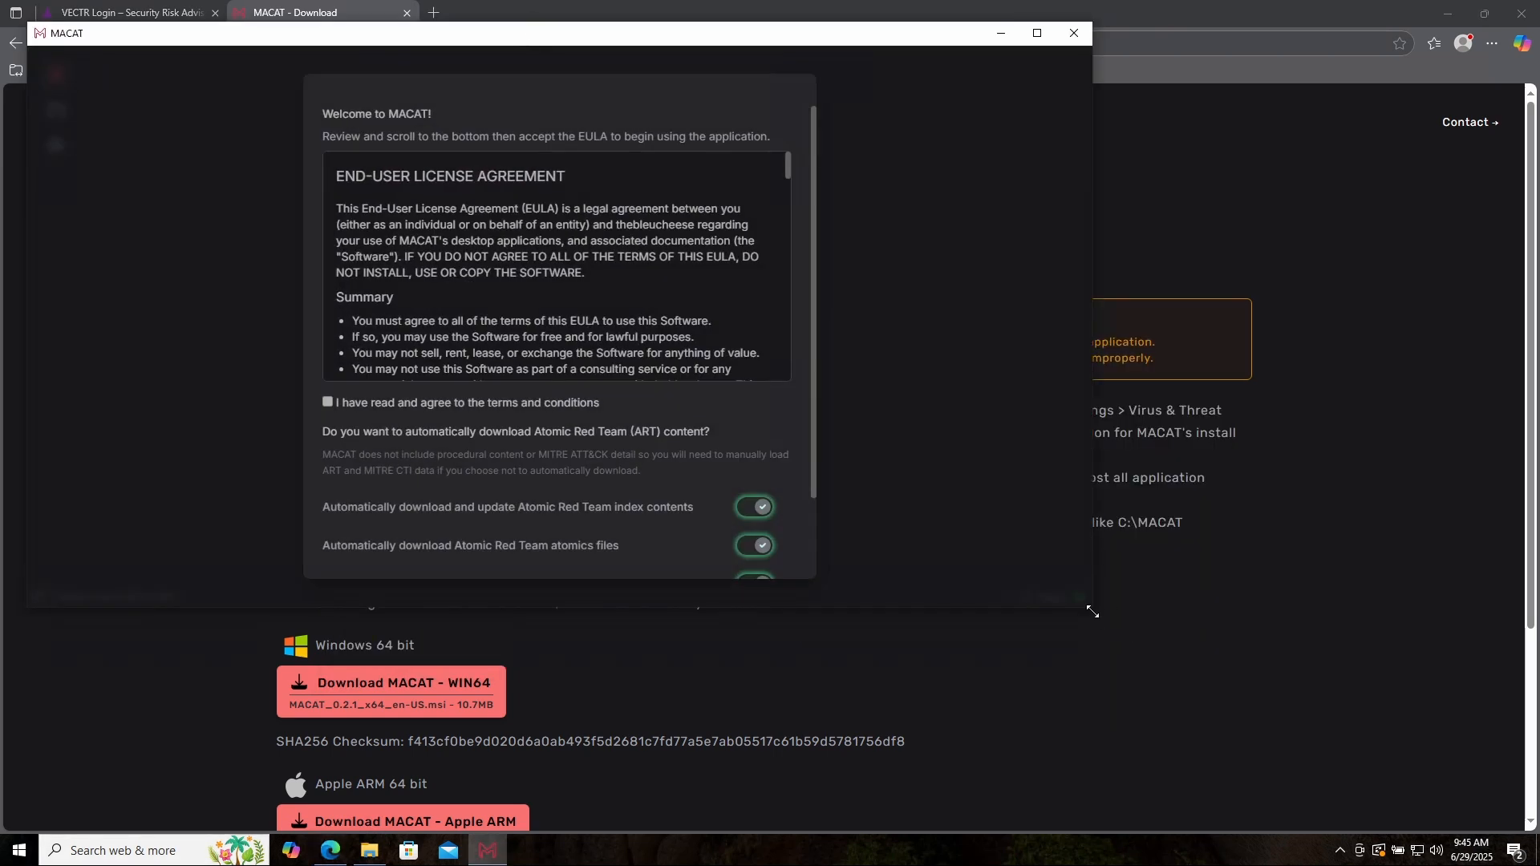
Step: Enlarge the MACAT window, shift it toward the middle of the desktop, and minimize the browser behind it
left_click_drag(1093, 609, 1334, 757)
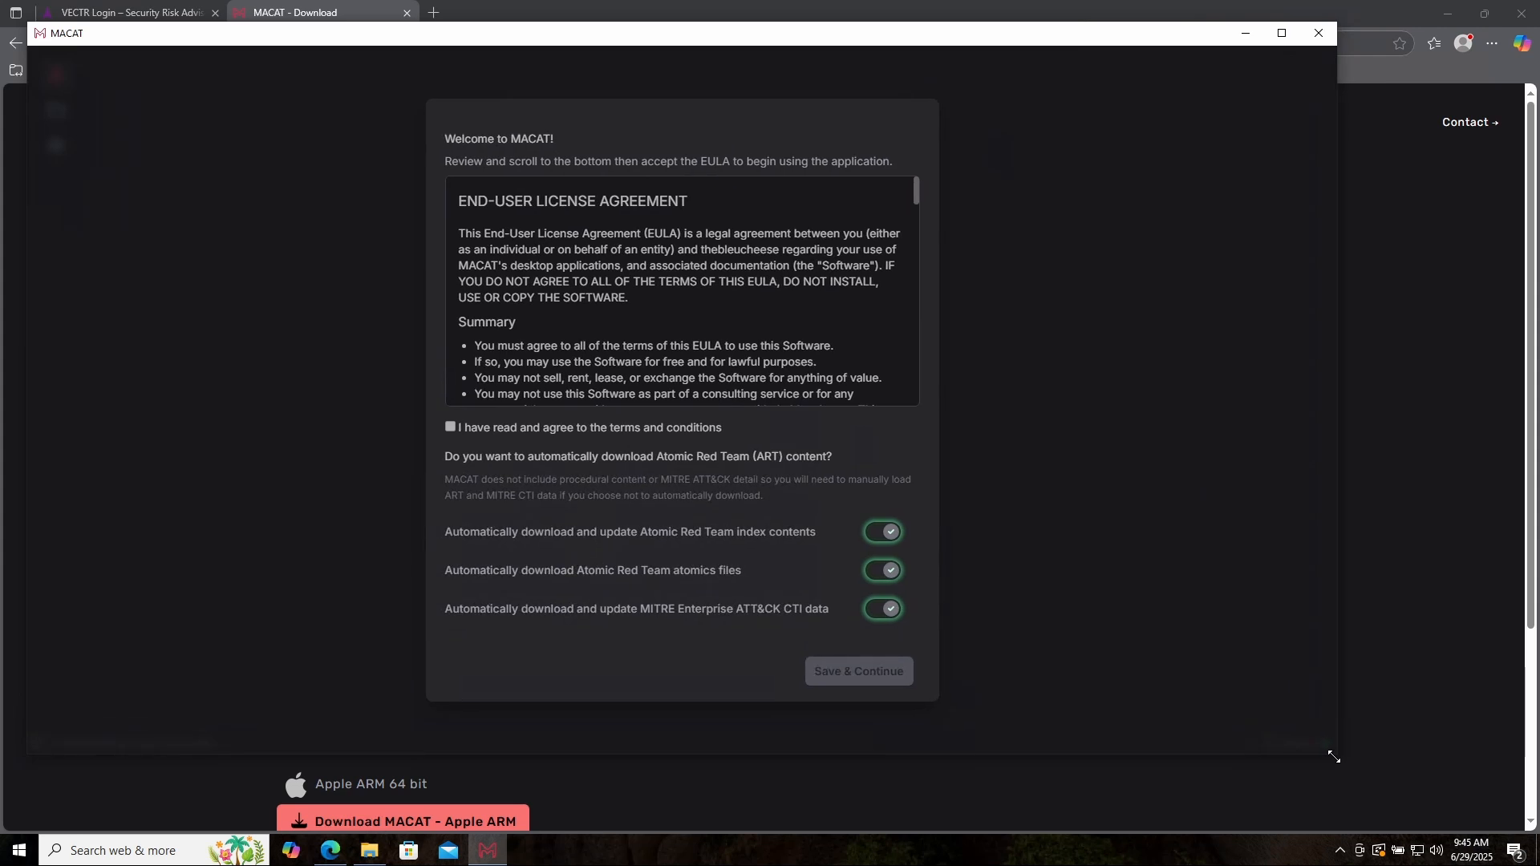
left_click_drag(799, 48, 878, 52)
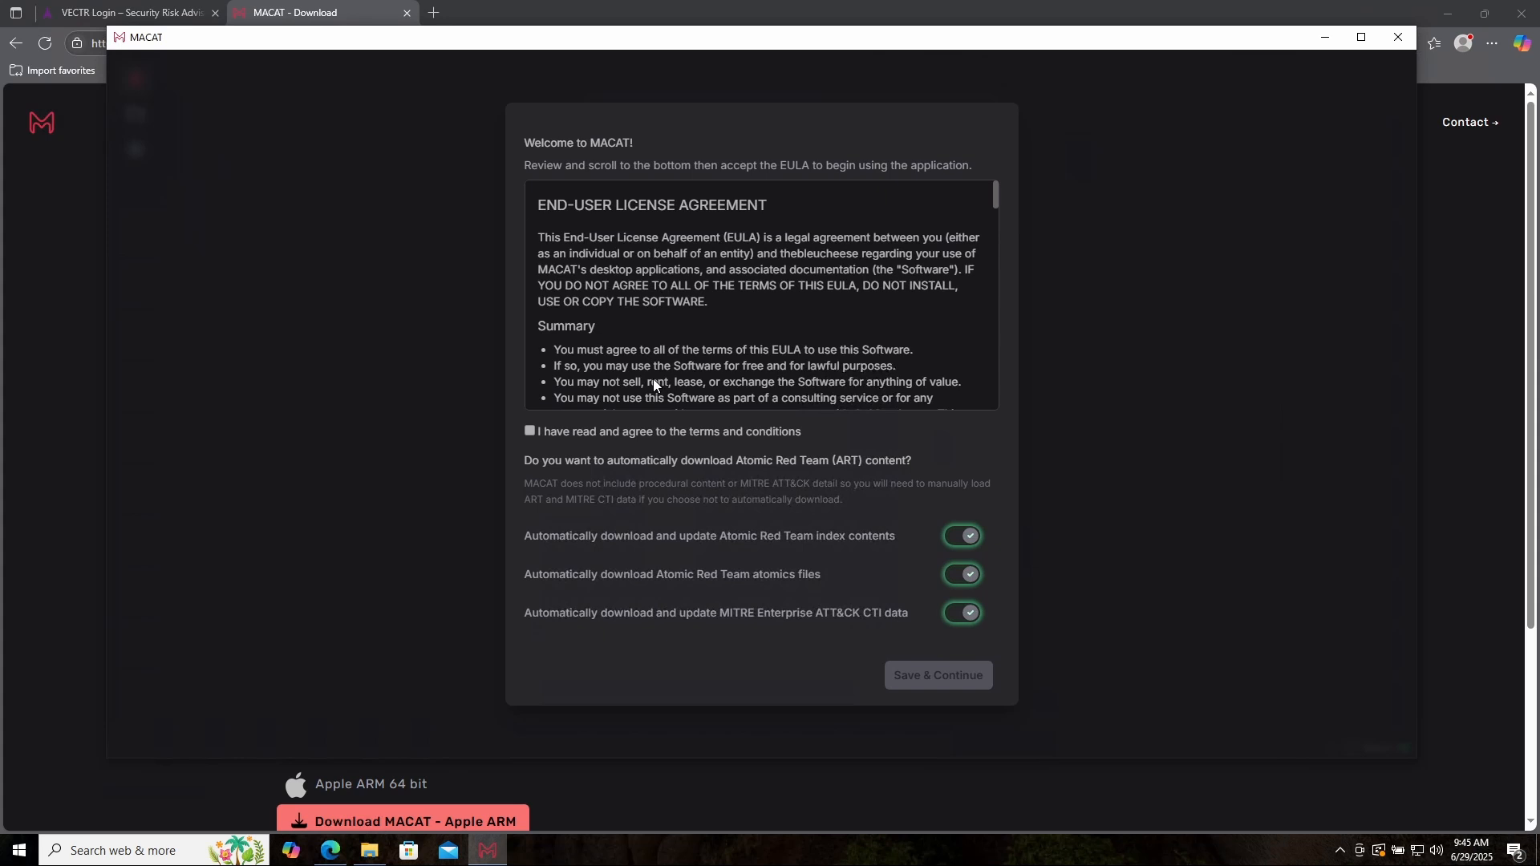
left_click(1444, 14)
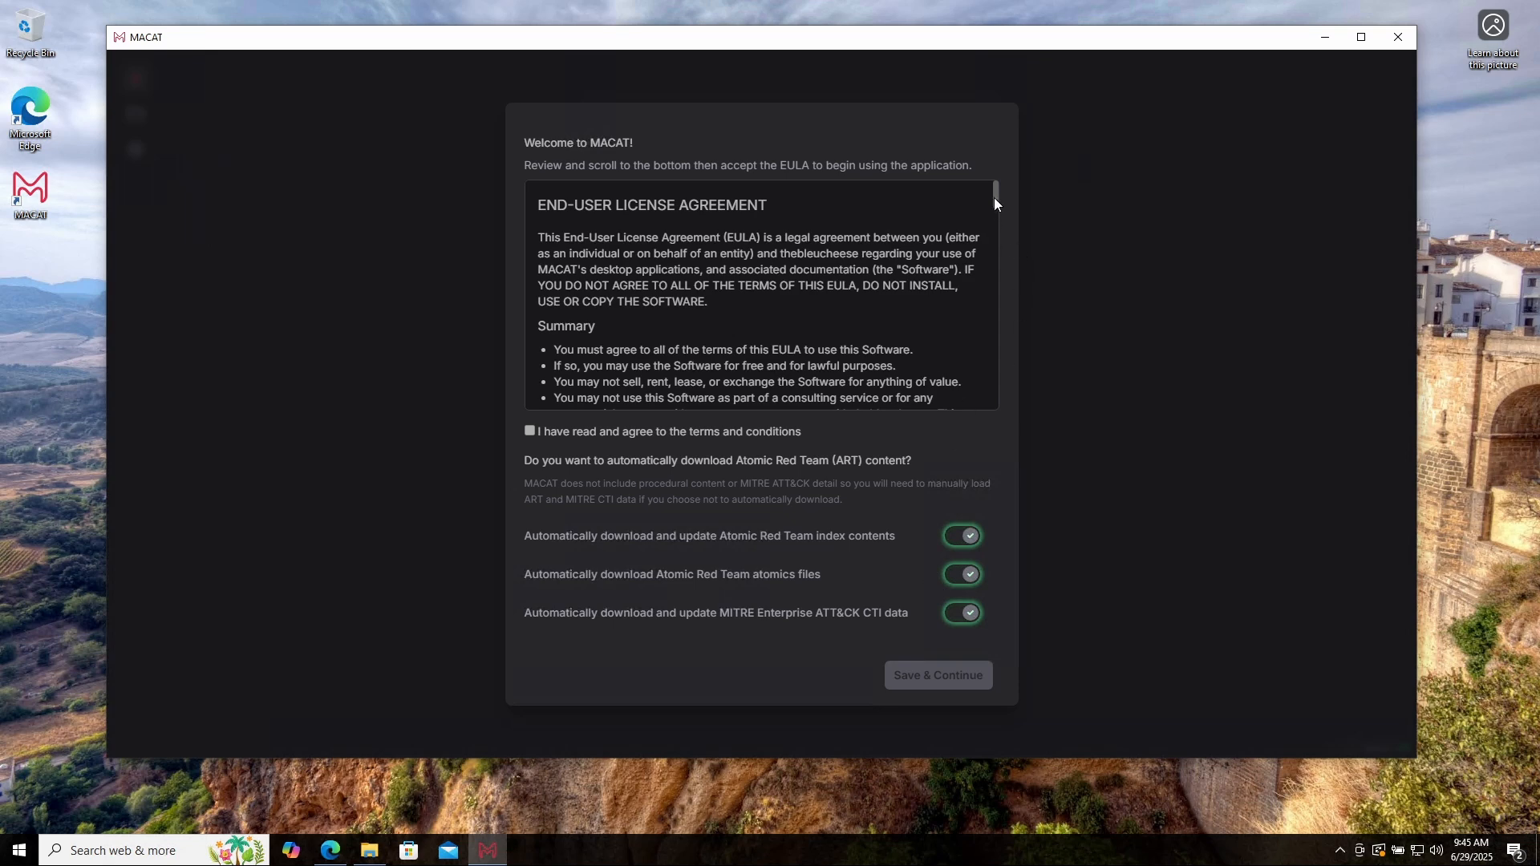
Step: Accept the MACAT end-user license agreement and save the setup with all three automatic Atomic Red Team and MITRE downloads enabled
left_click_drag(995, 197, 1003, 421)
left_click(707, 432)
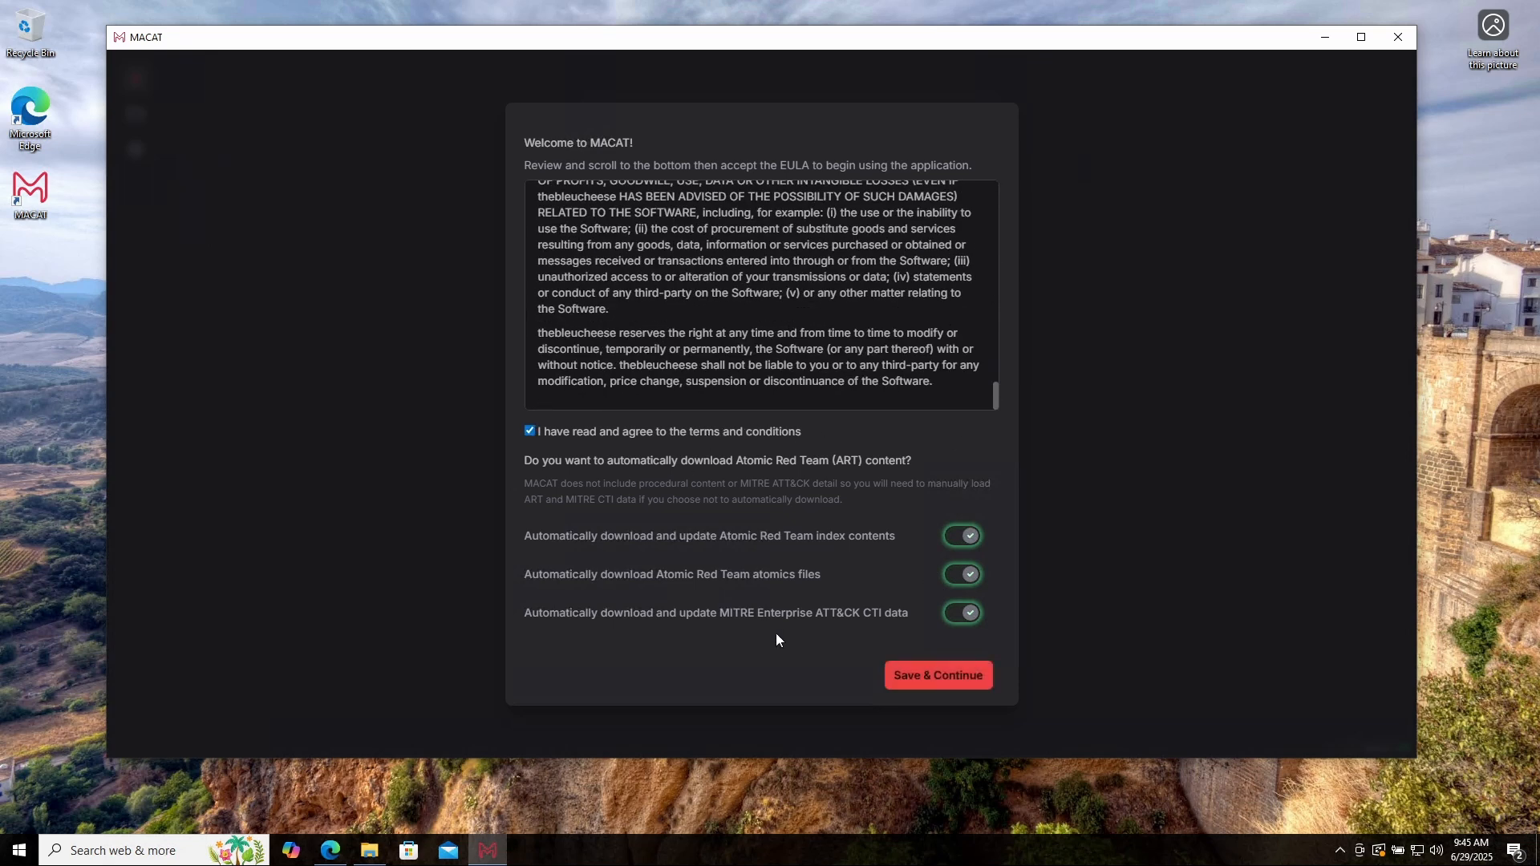
left_click(912, 676)
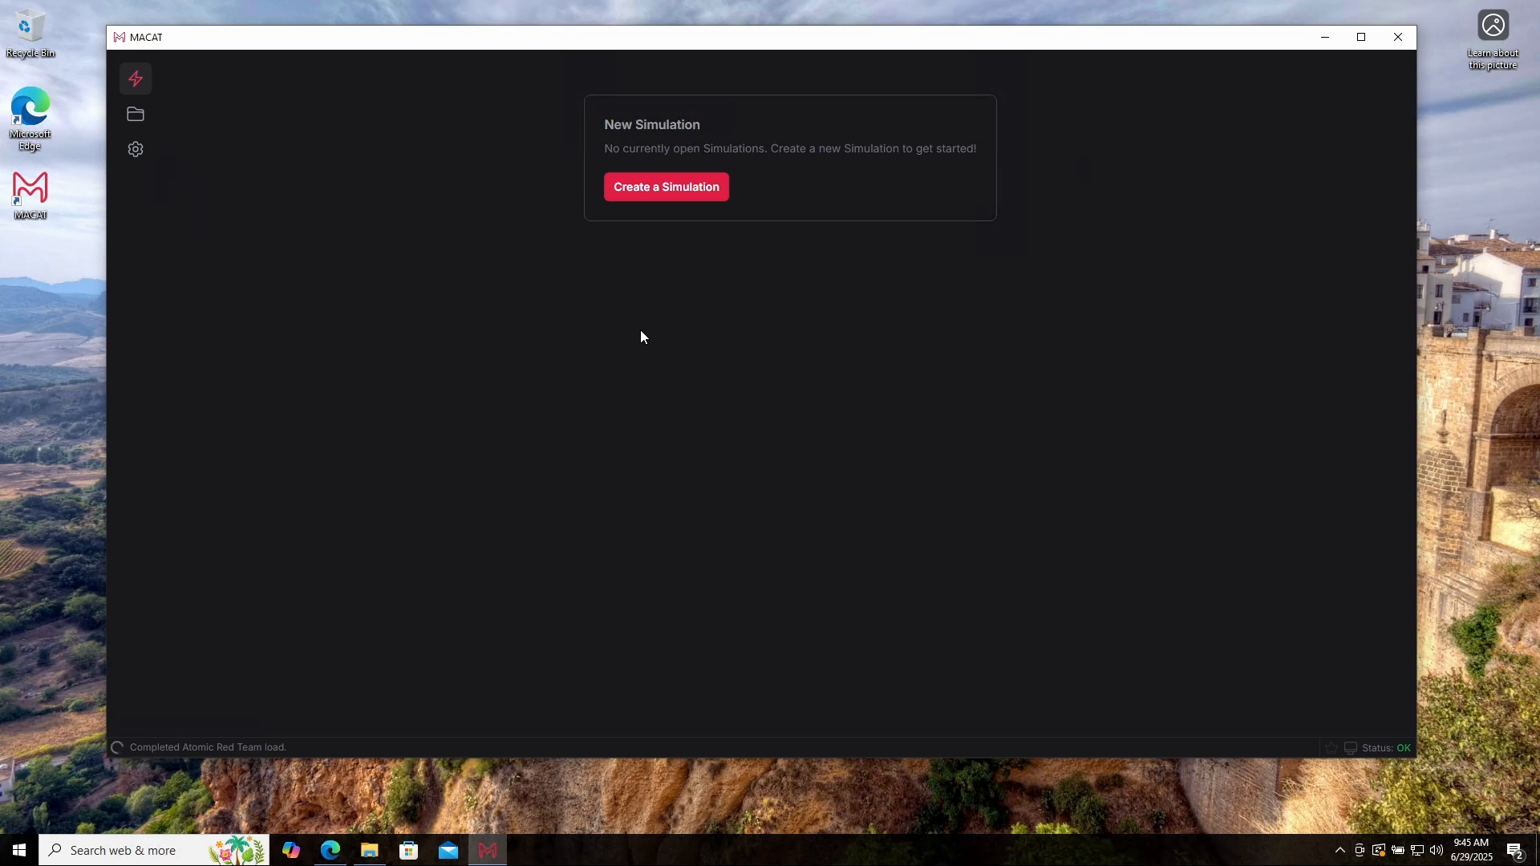
Step: Create a simulation and add the Benign Windows directory listing, wmic get local datetime and echo command procedures from the library
left_click(677, 196)
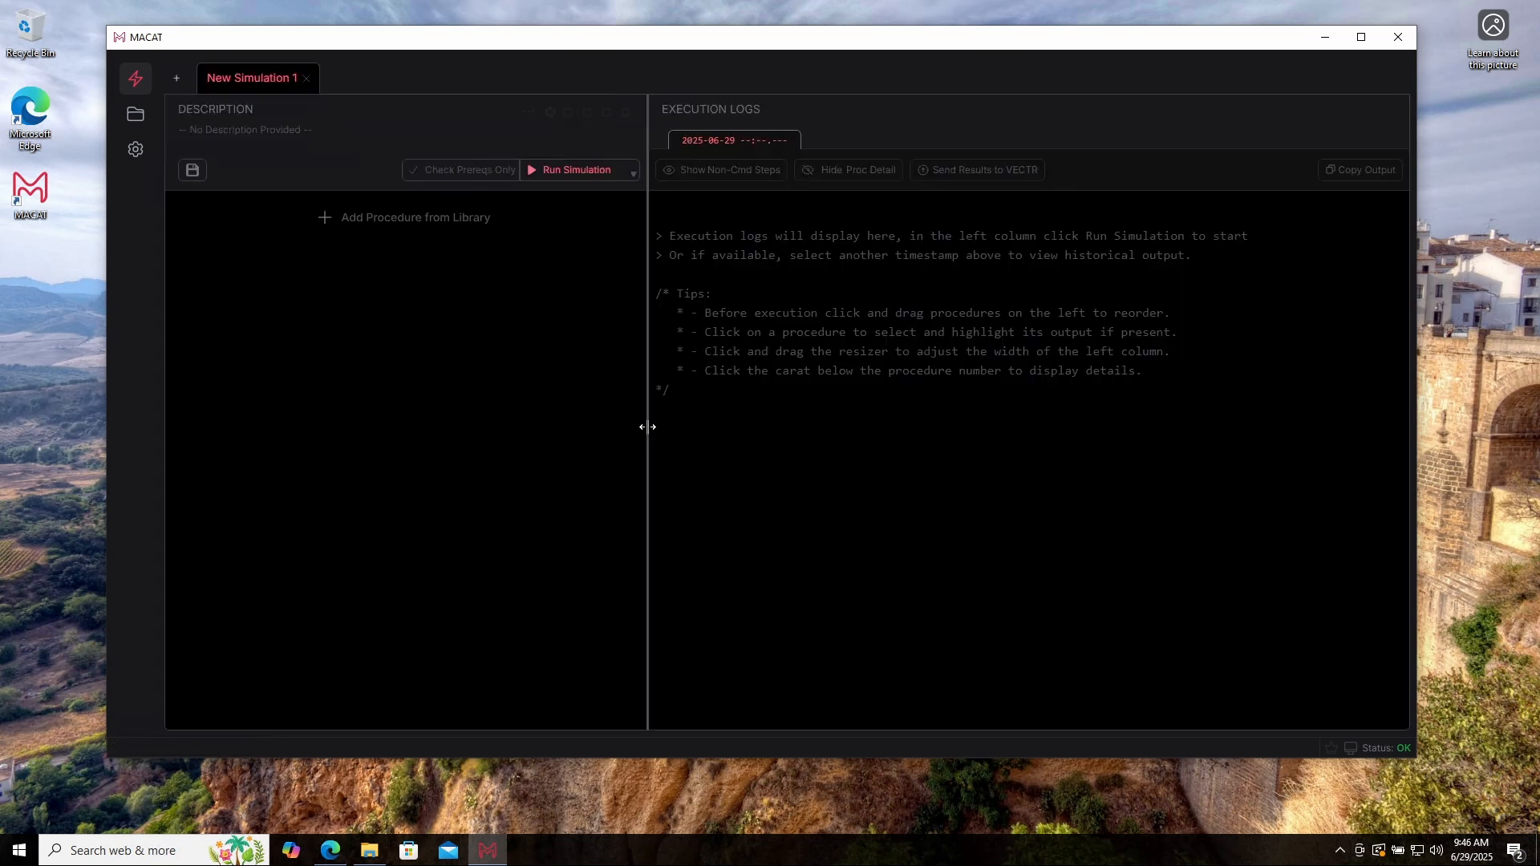
left_click_drag(647, 426, 756, 424)
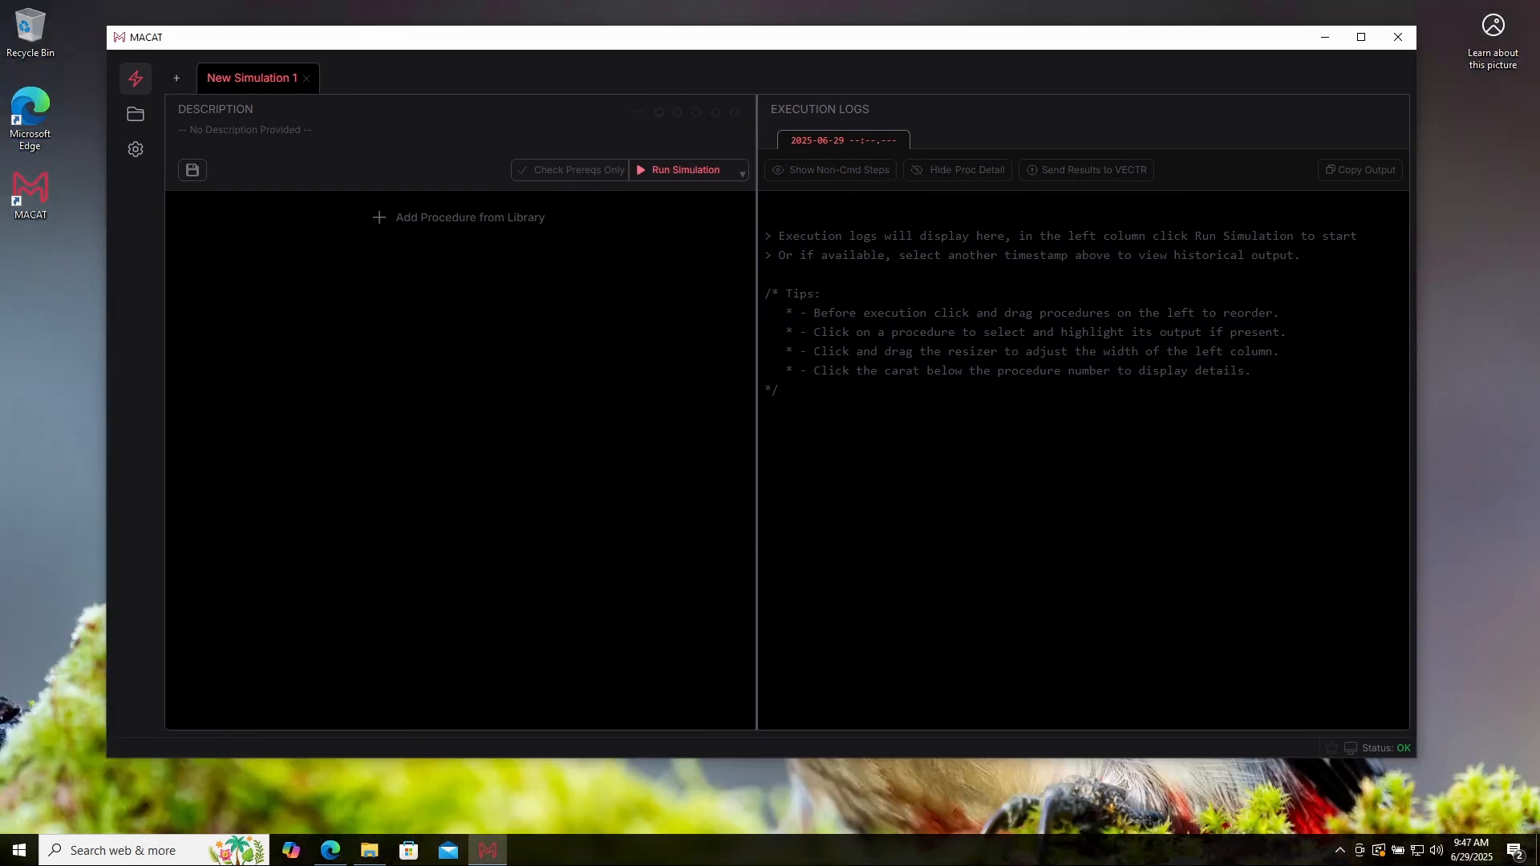
left_click(431, 229)
left_click(391, 154)
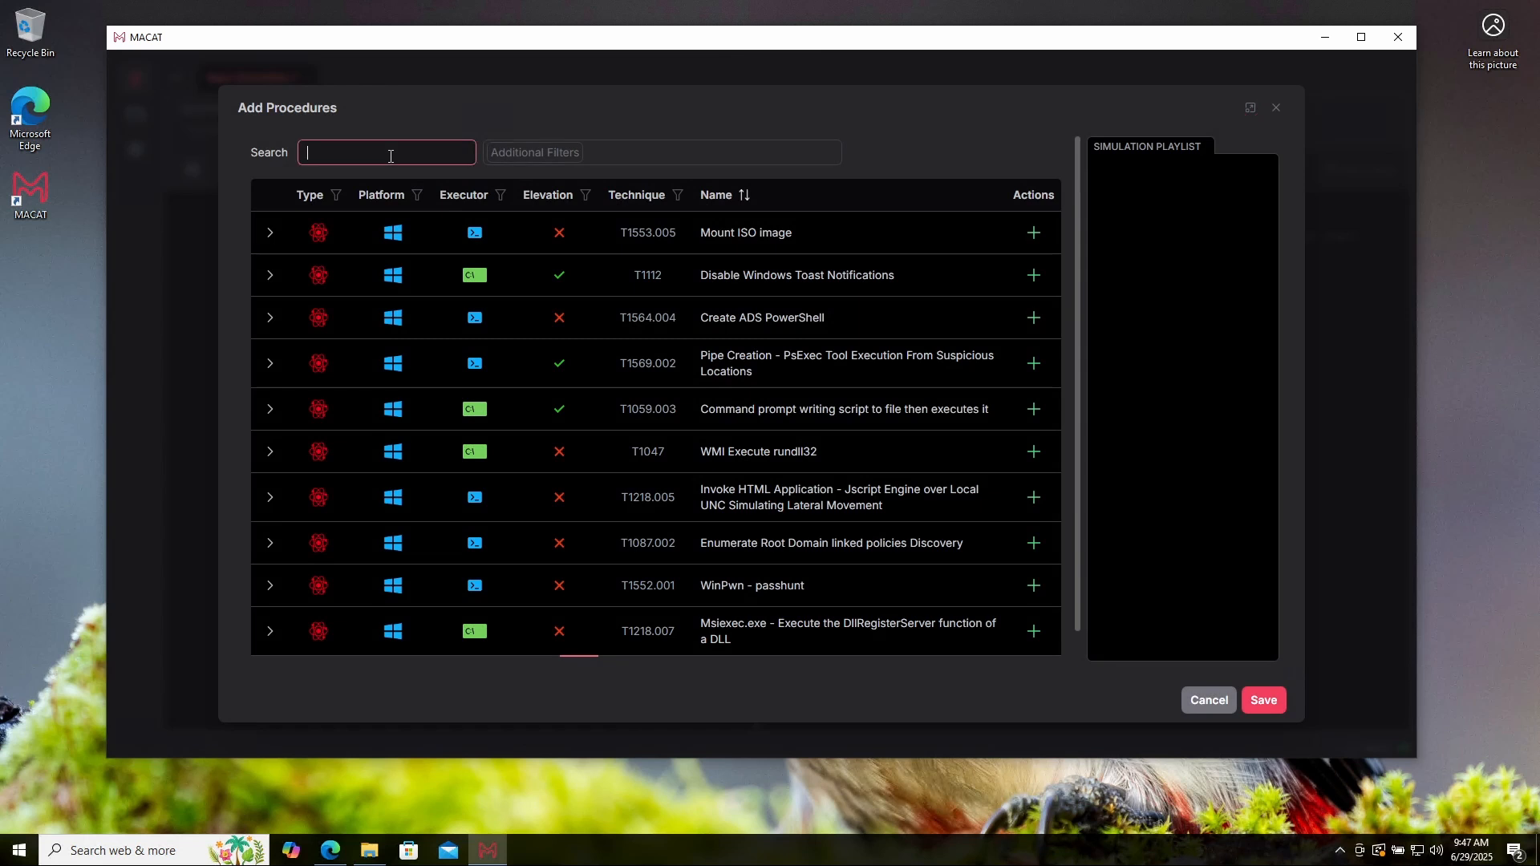
type("benign")
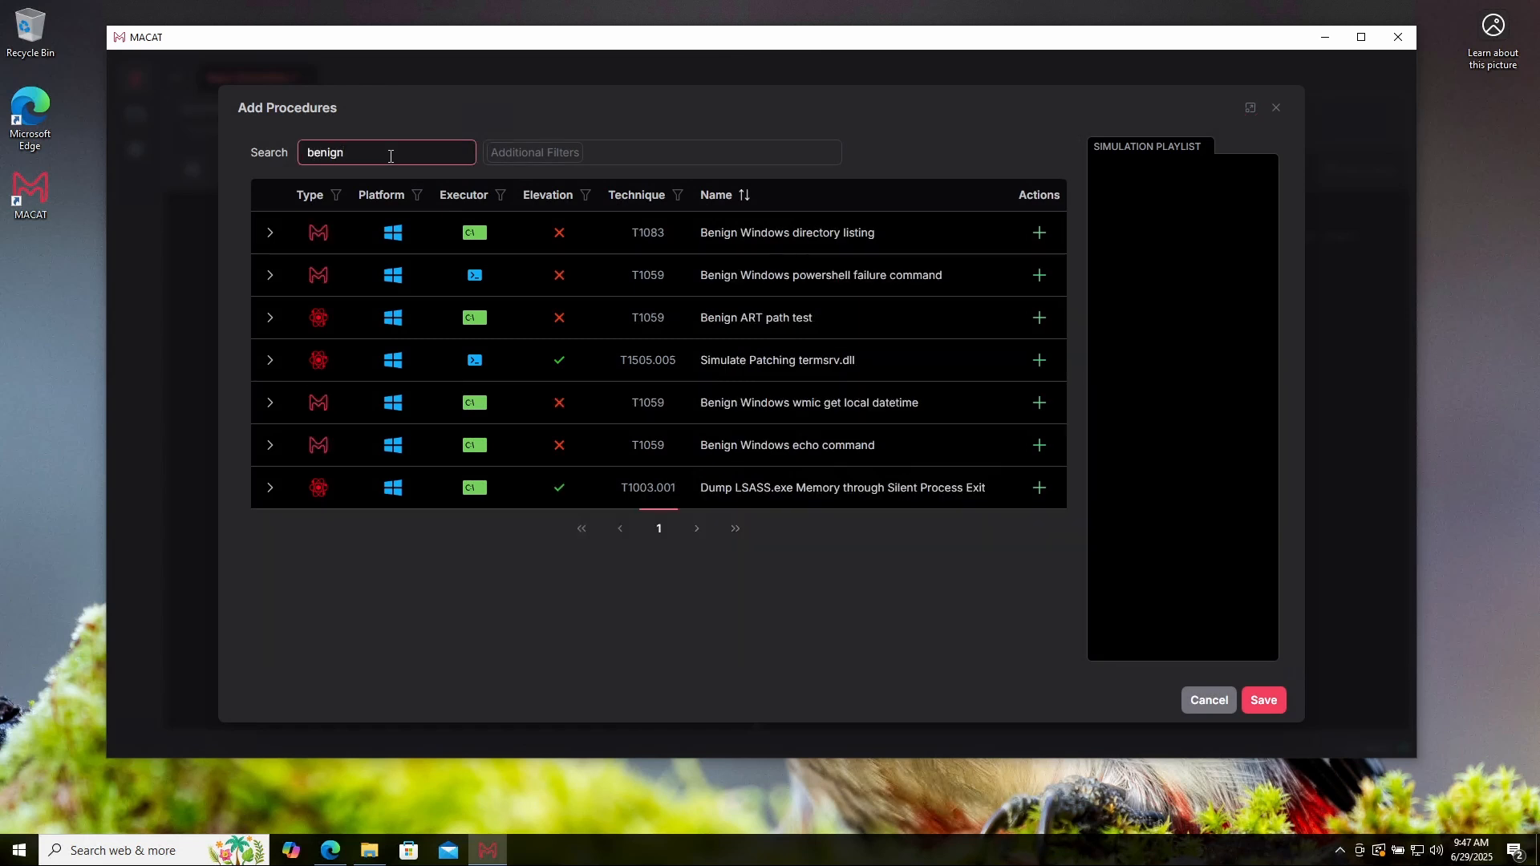
left_click(1039, 233)
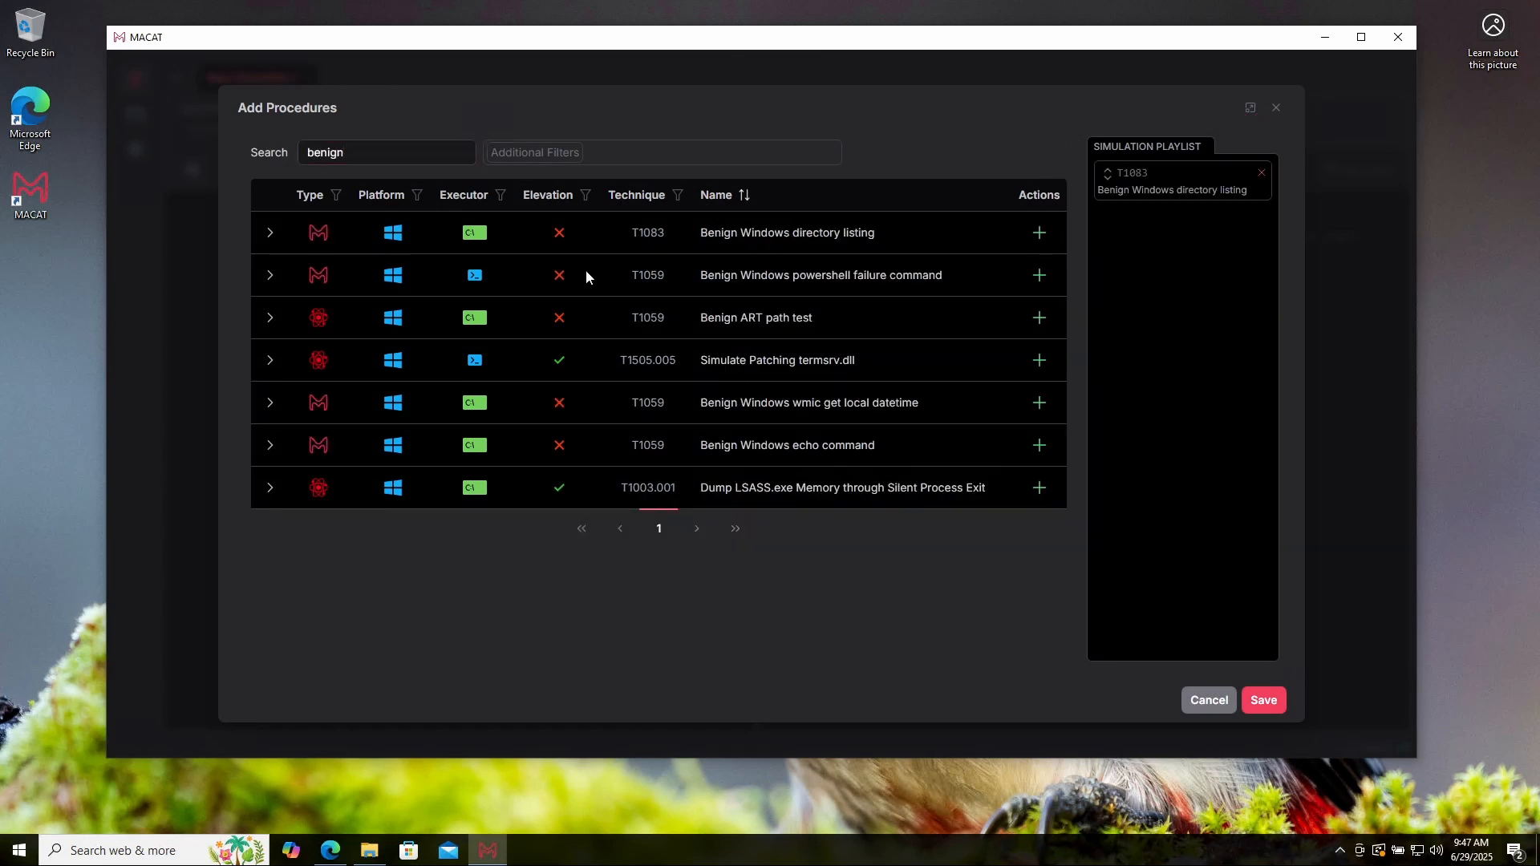
left_click(1039, 403)
left_click(1039, 445)
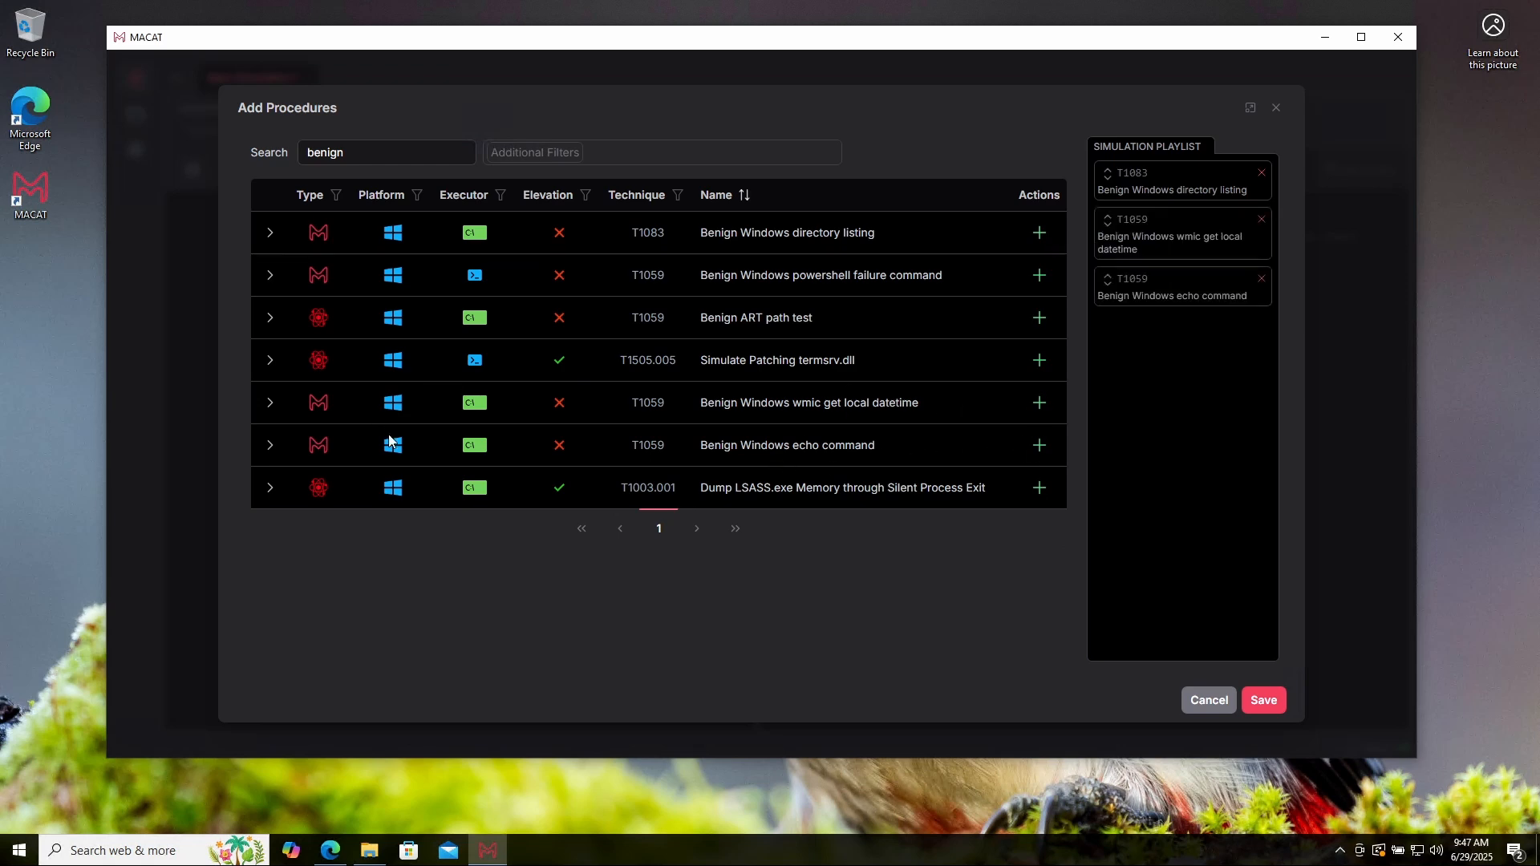
left_click(1262, 701)
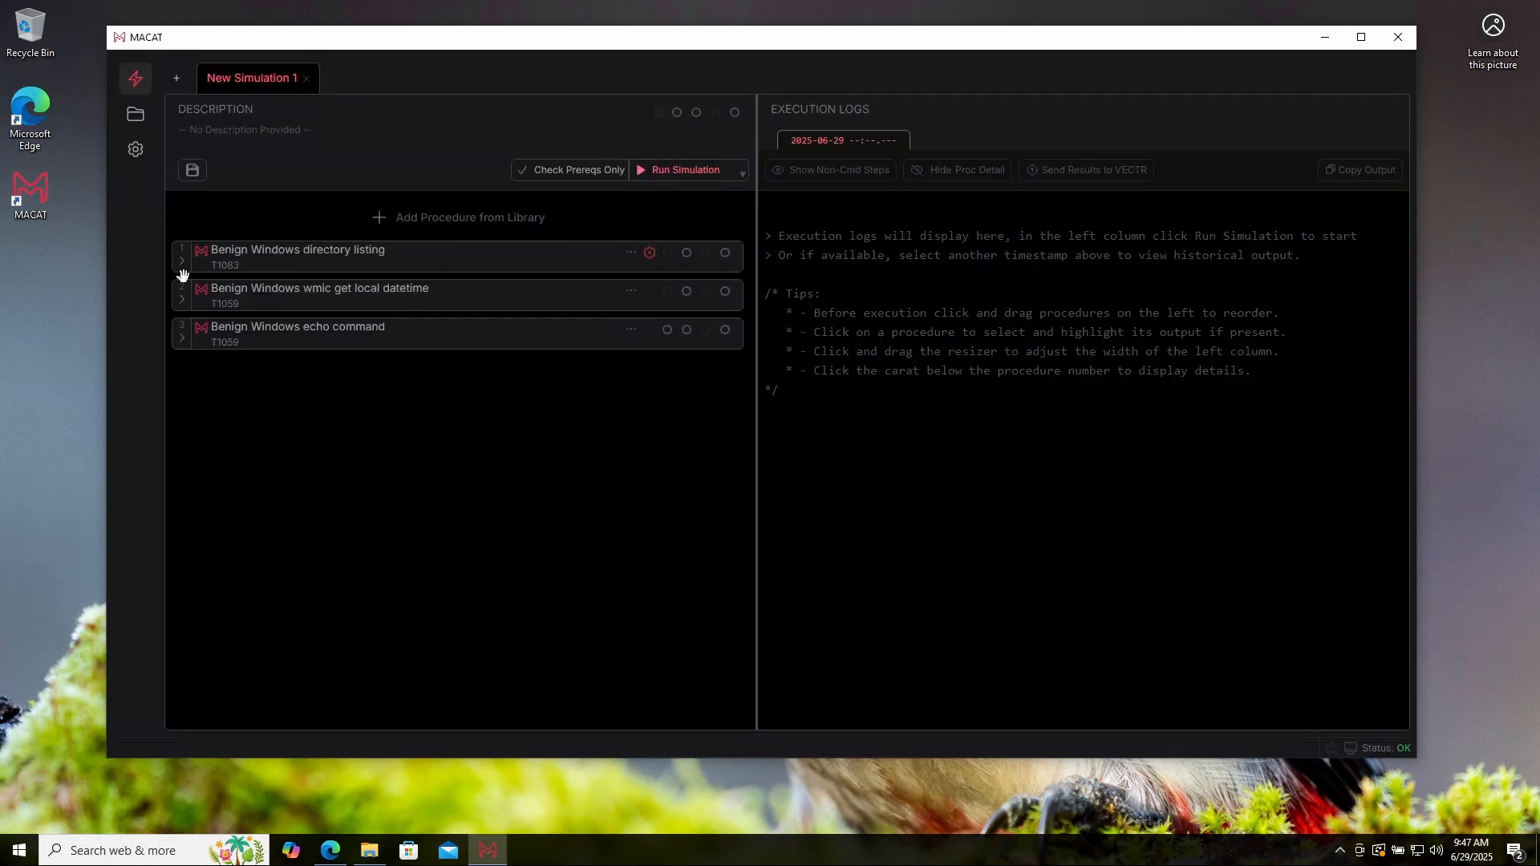
Step: Move the Benign Windows directory listing procedure to the end of the simulation and set its directory variable to C:\MACAT
left_click_drag(181, 249, 181, 339)
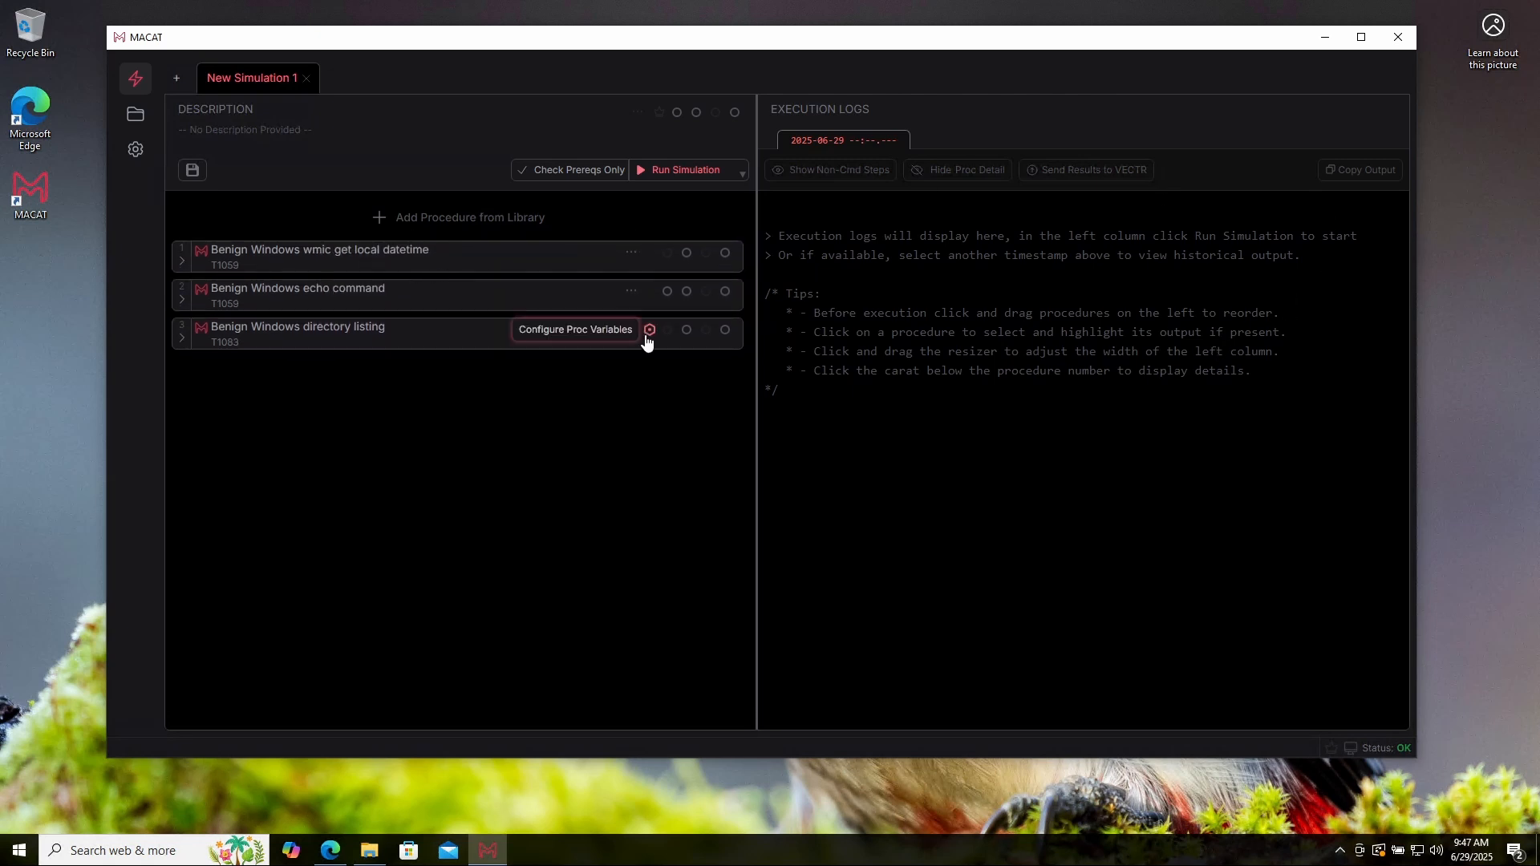
left_click(402, 344)
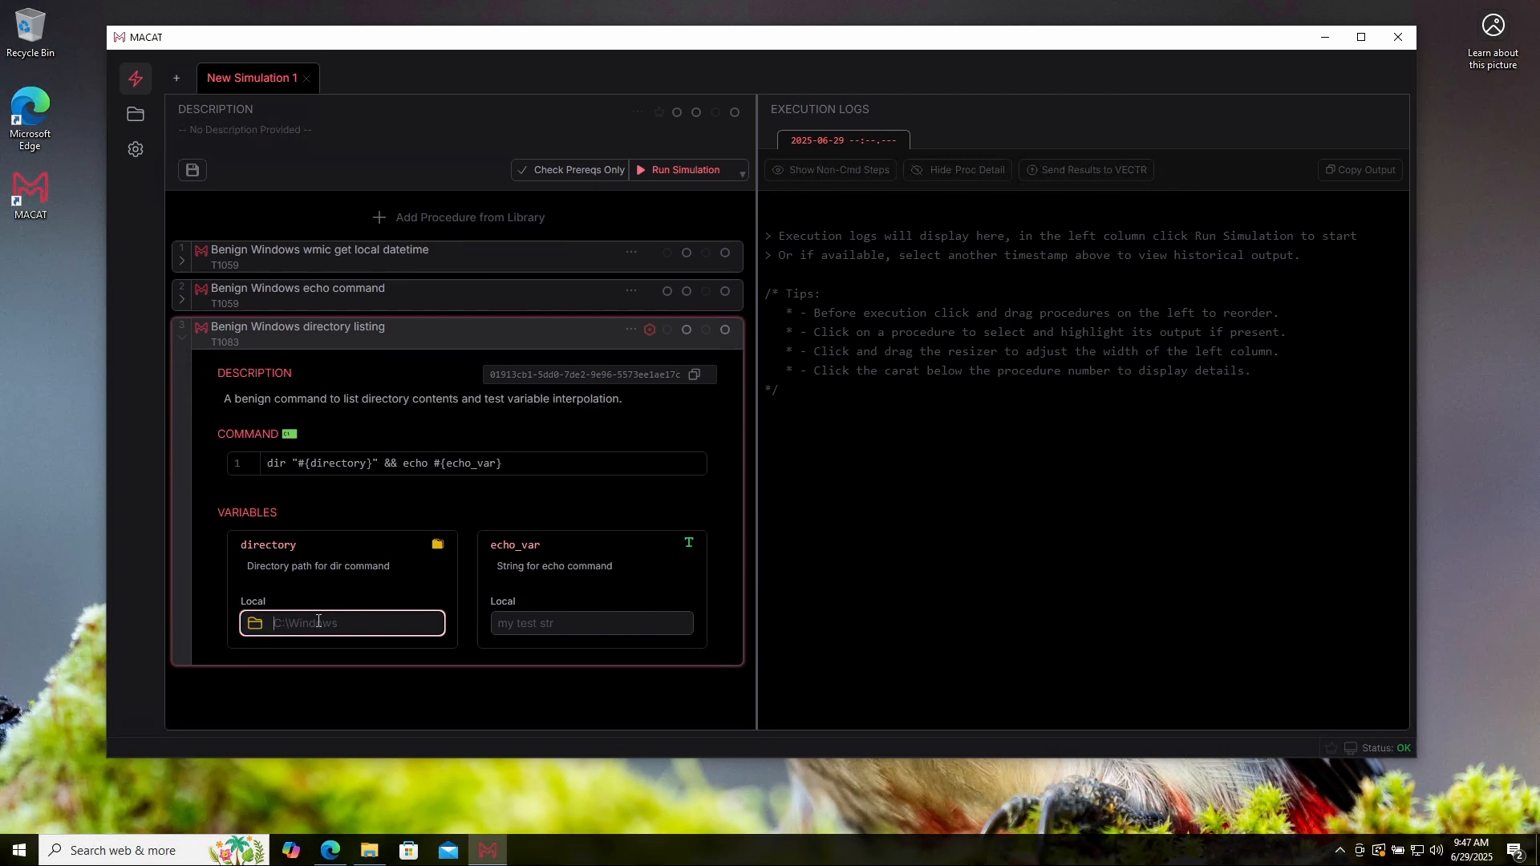
type("C:\\MACAT")
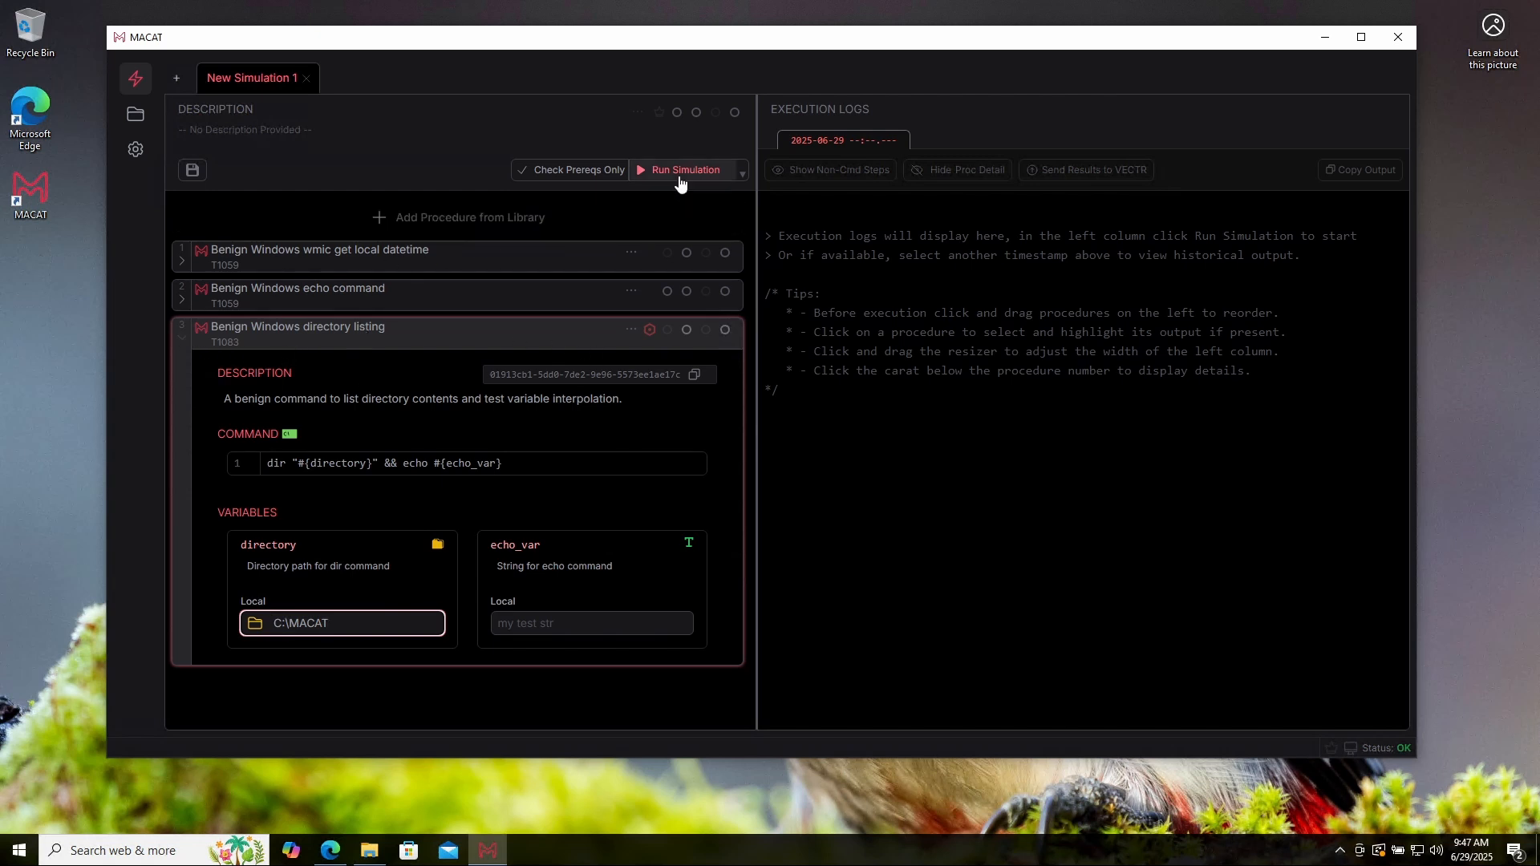
Step: Rename the New Simulation 1 simulation to MyTestSim
double_click(252, 79)
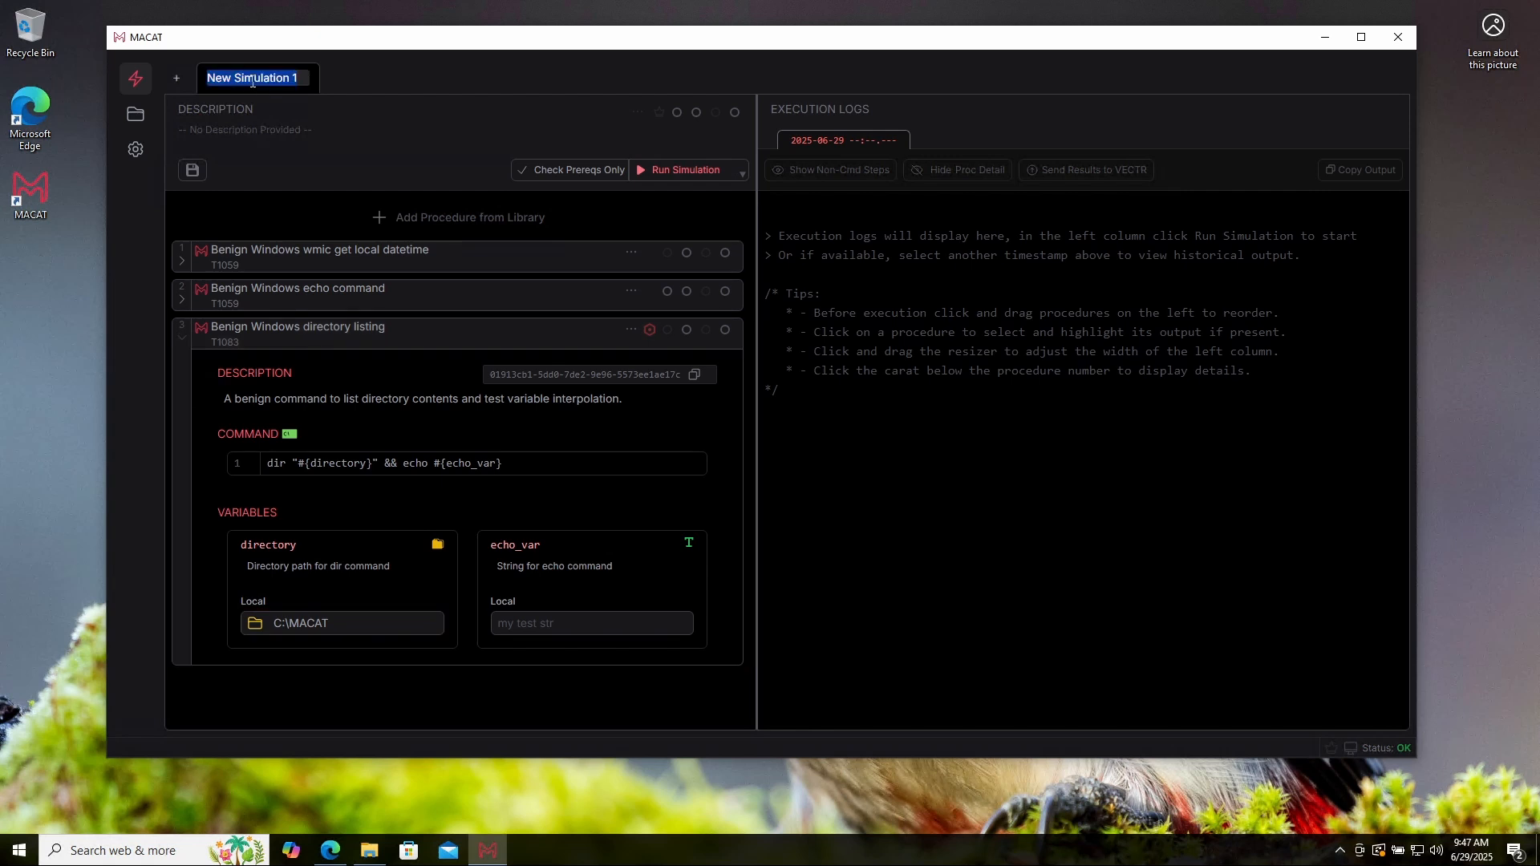
type("MyTes")
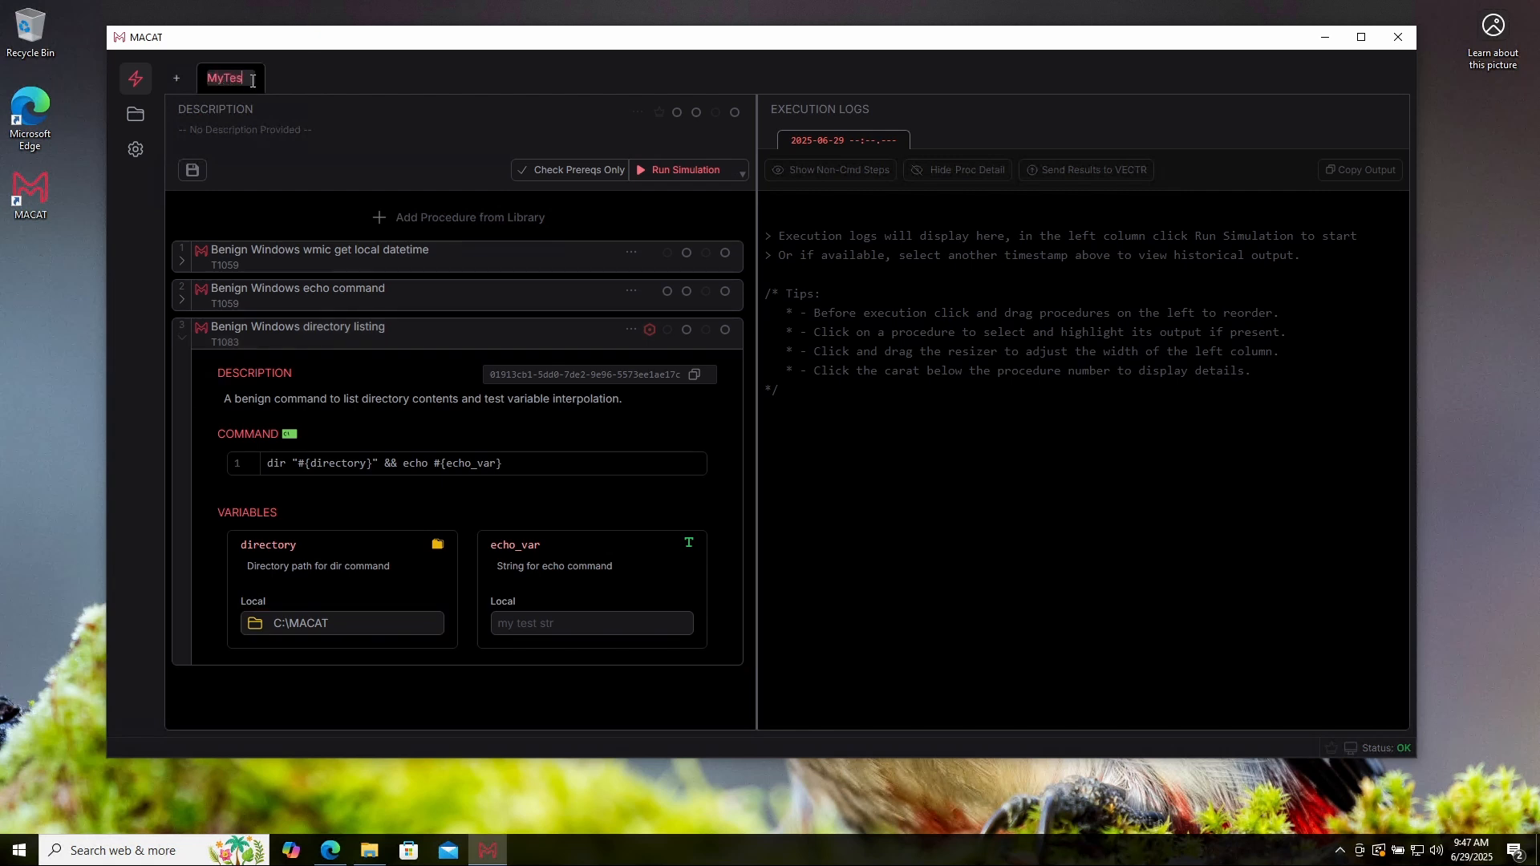
type("tSim")
key("Return")
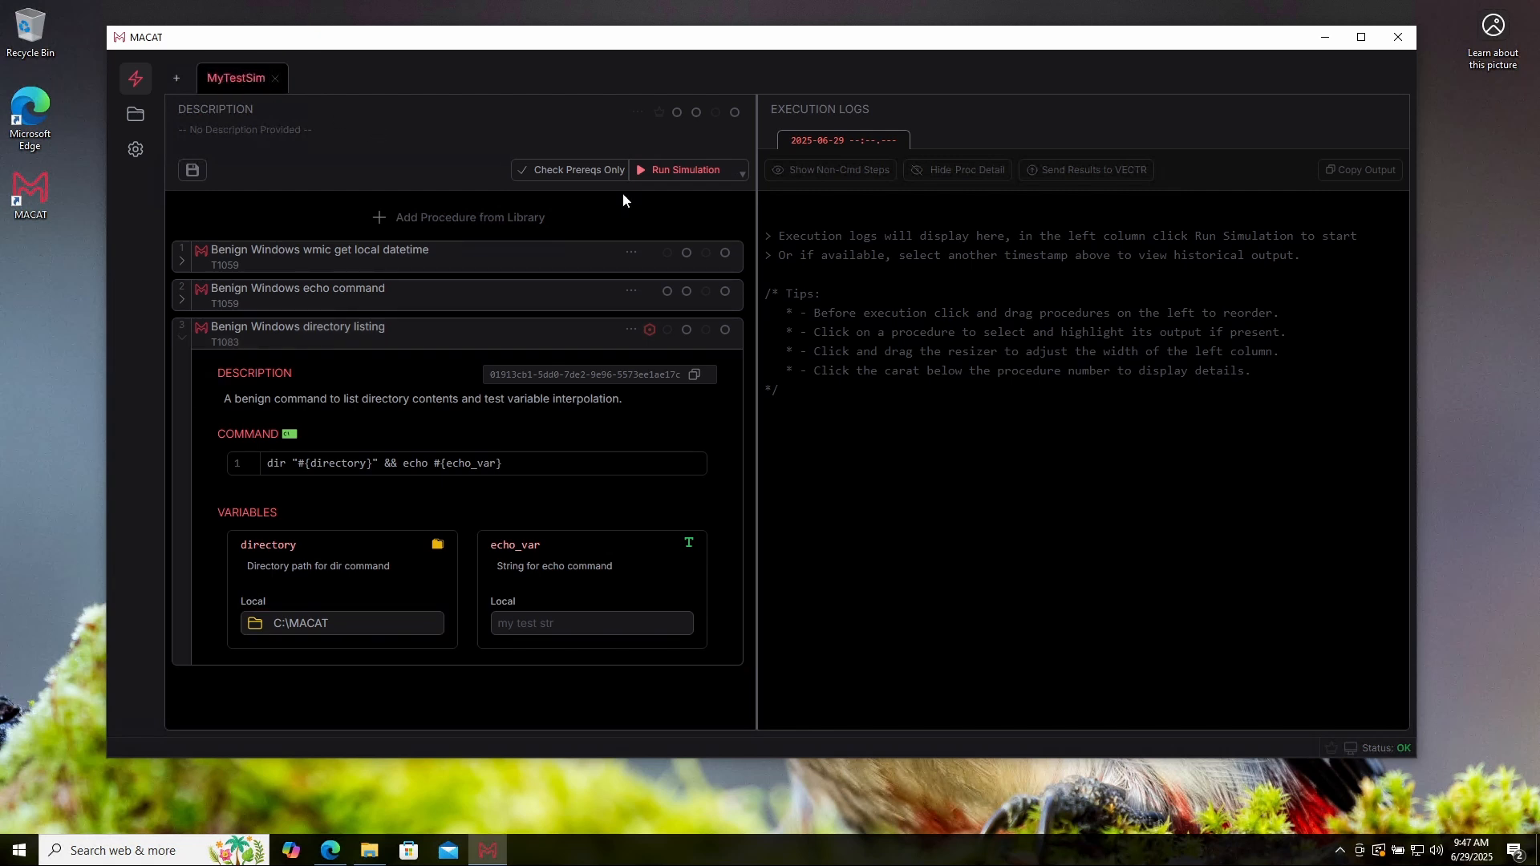
Step: Run the simulation and highlight the Benign Windows wmic get local datetime procedure's output in the execution logs
left_click(687, 172)
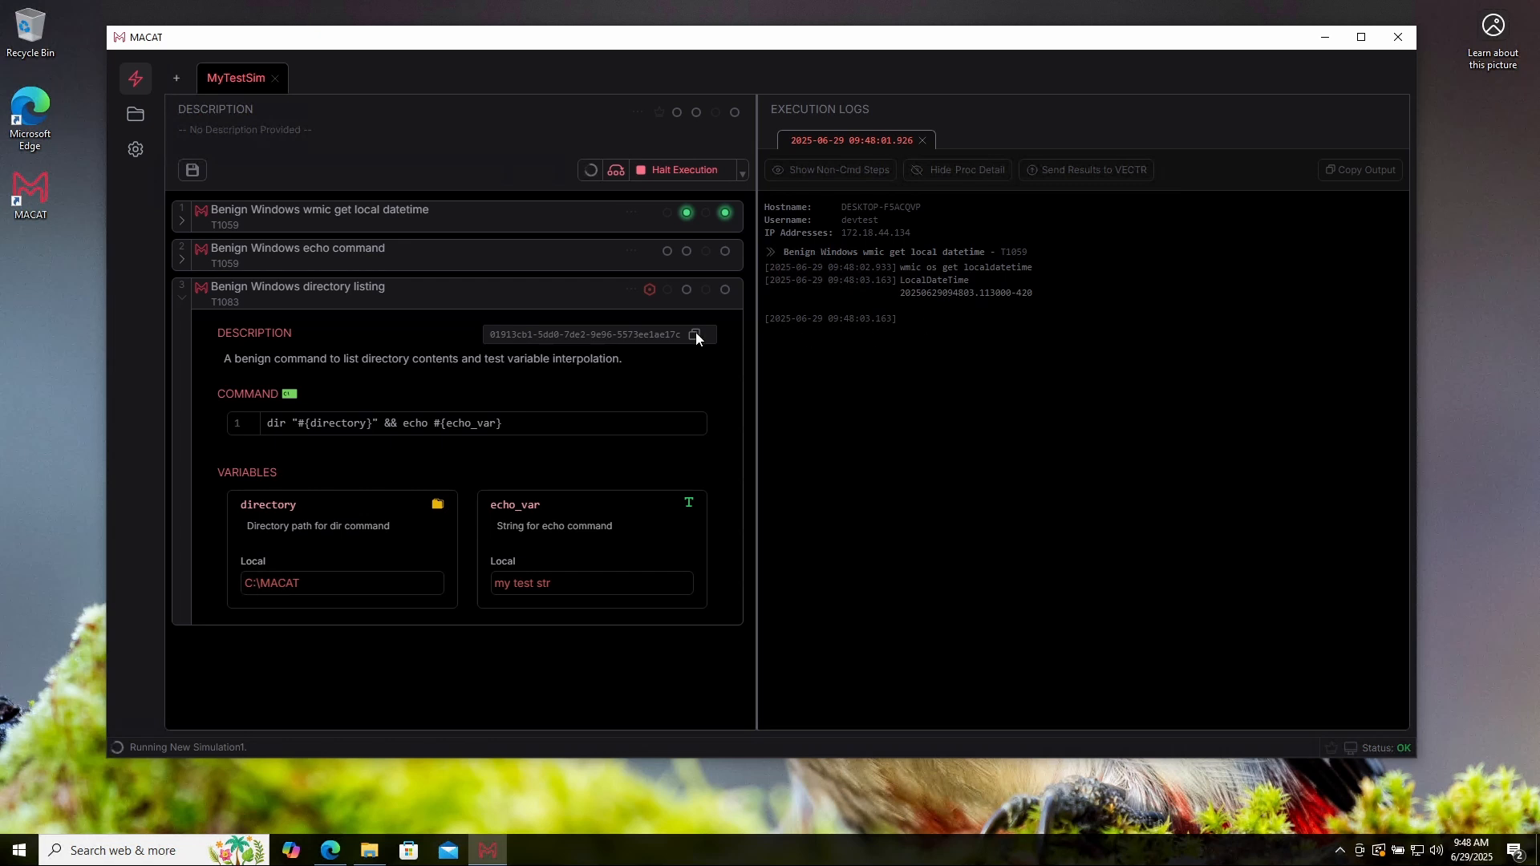
left_click(423, 220)
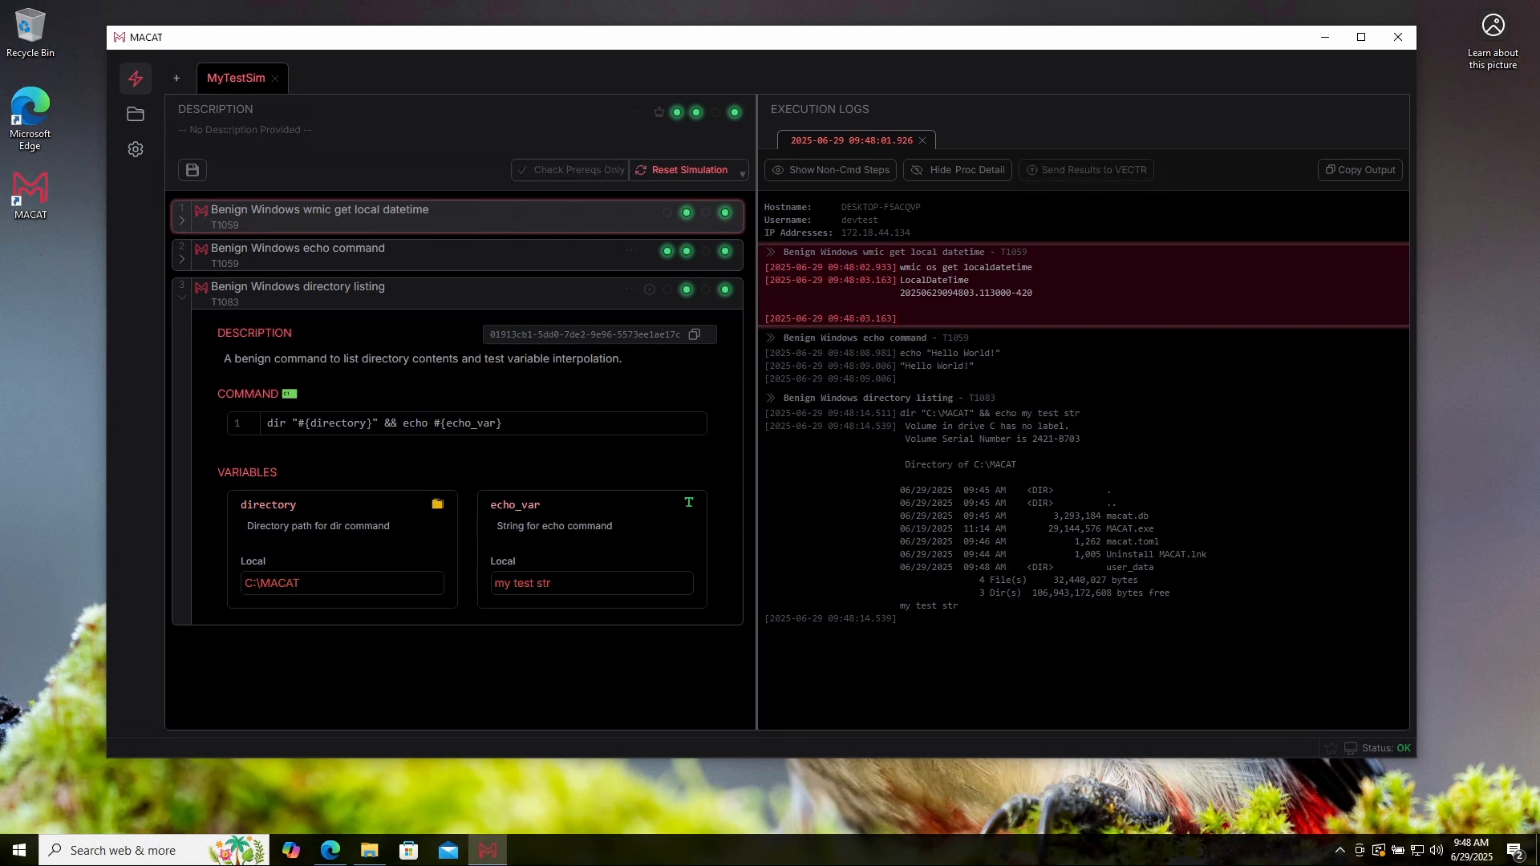
Step: Save the simulation to the Desktop as a MACATable Simulation file named myTestSim
left_click(191, 173)
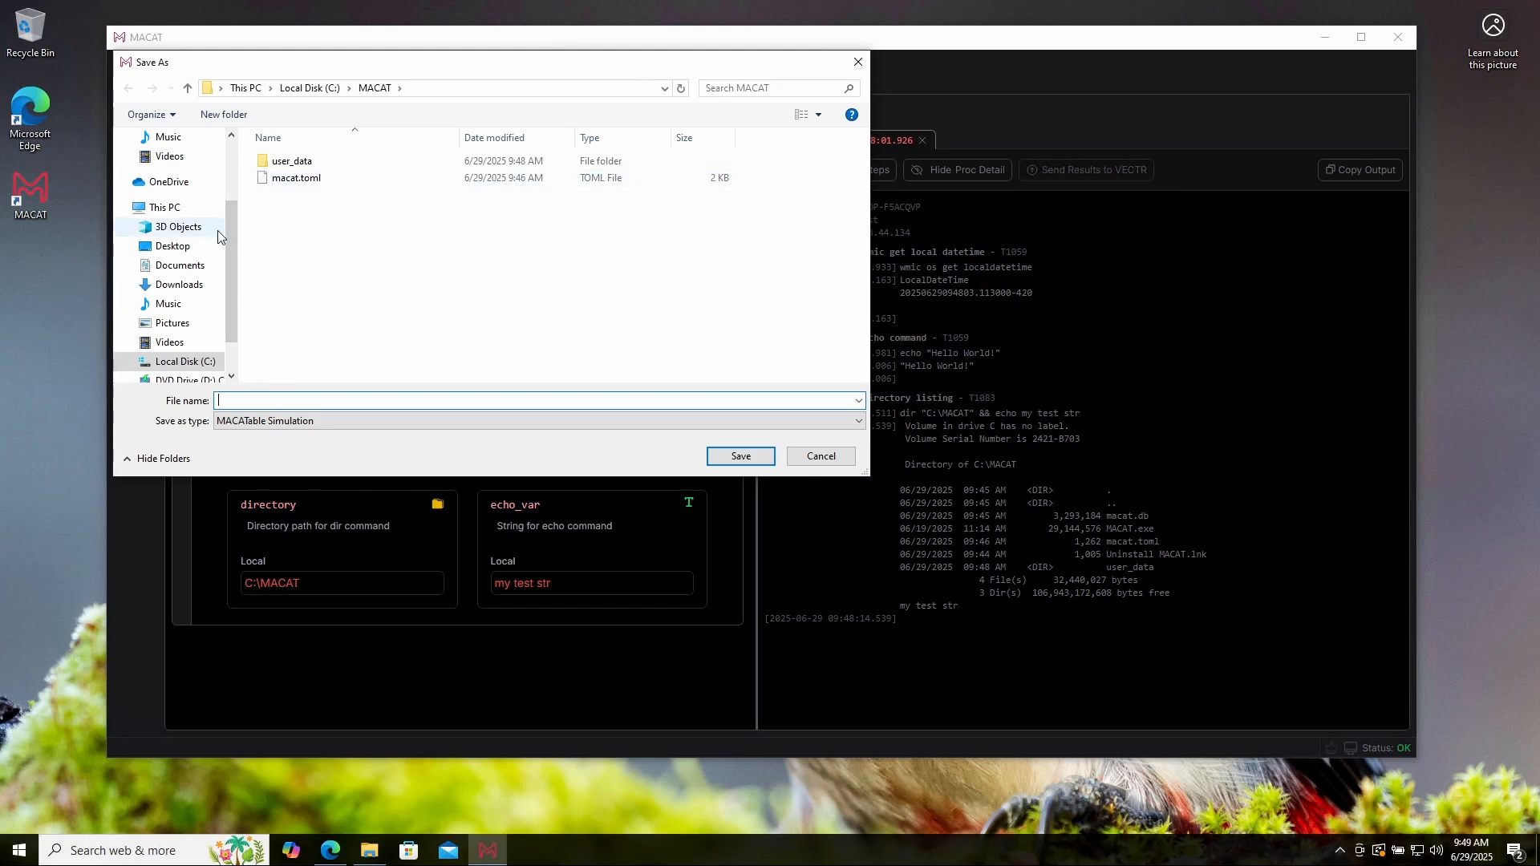
left_click(170, 246)
left_click(294, 398)
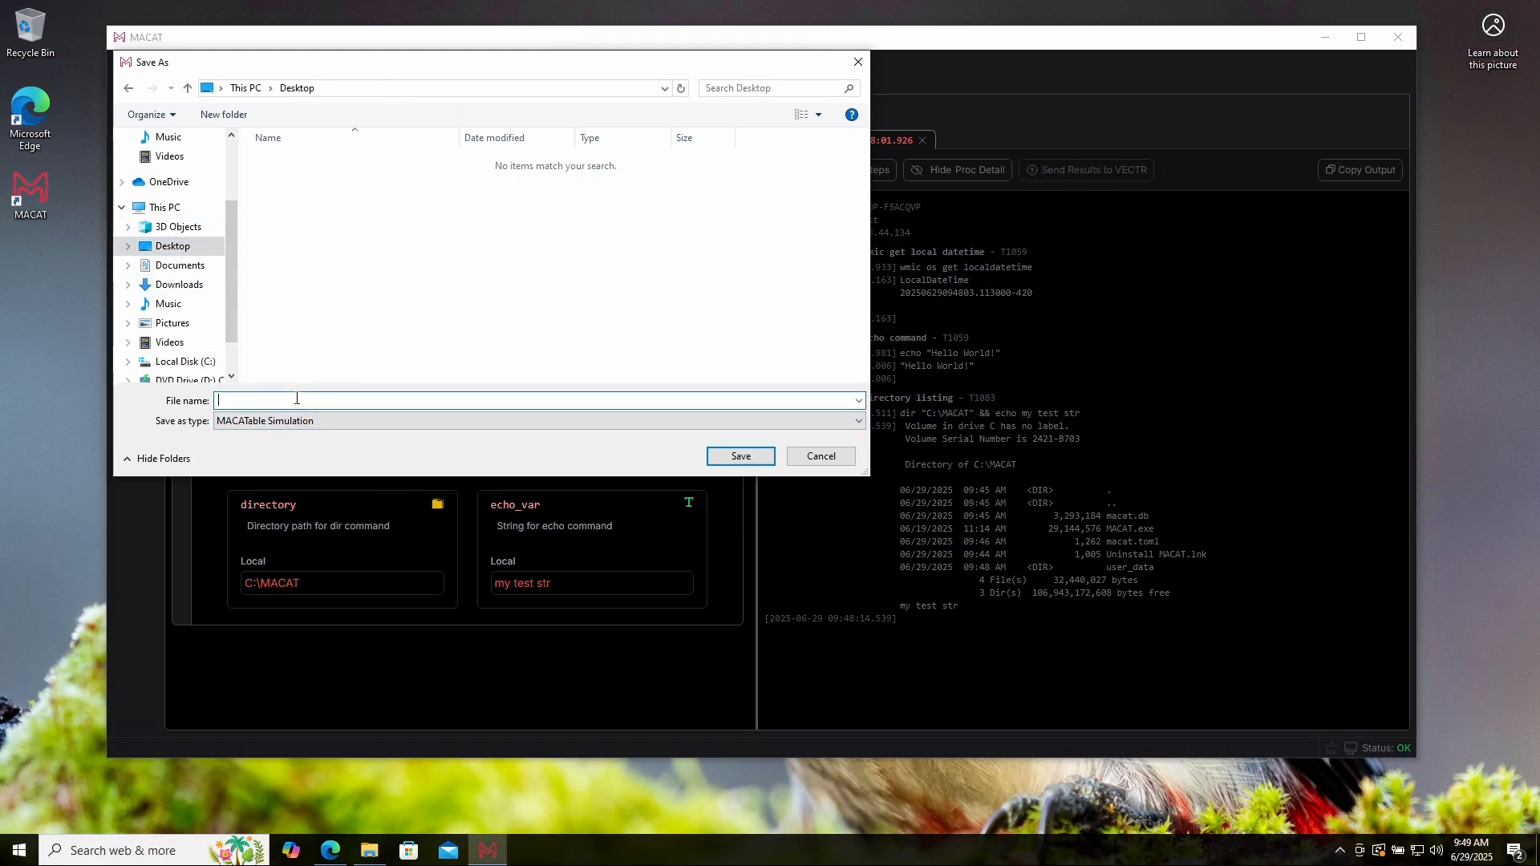
type("MyTestSim")
key("Return")
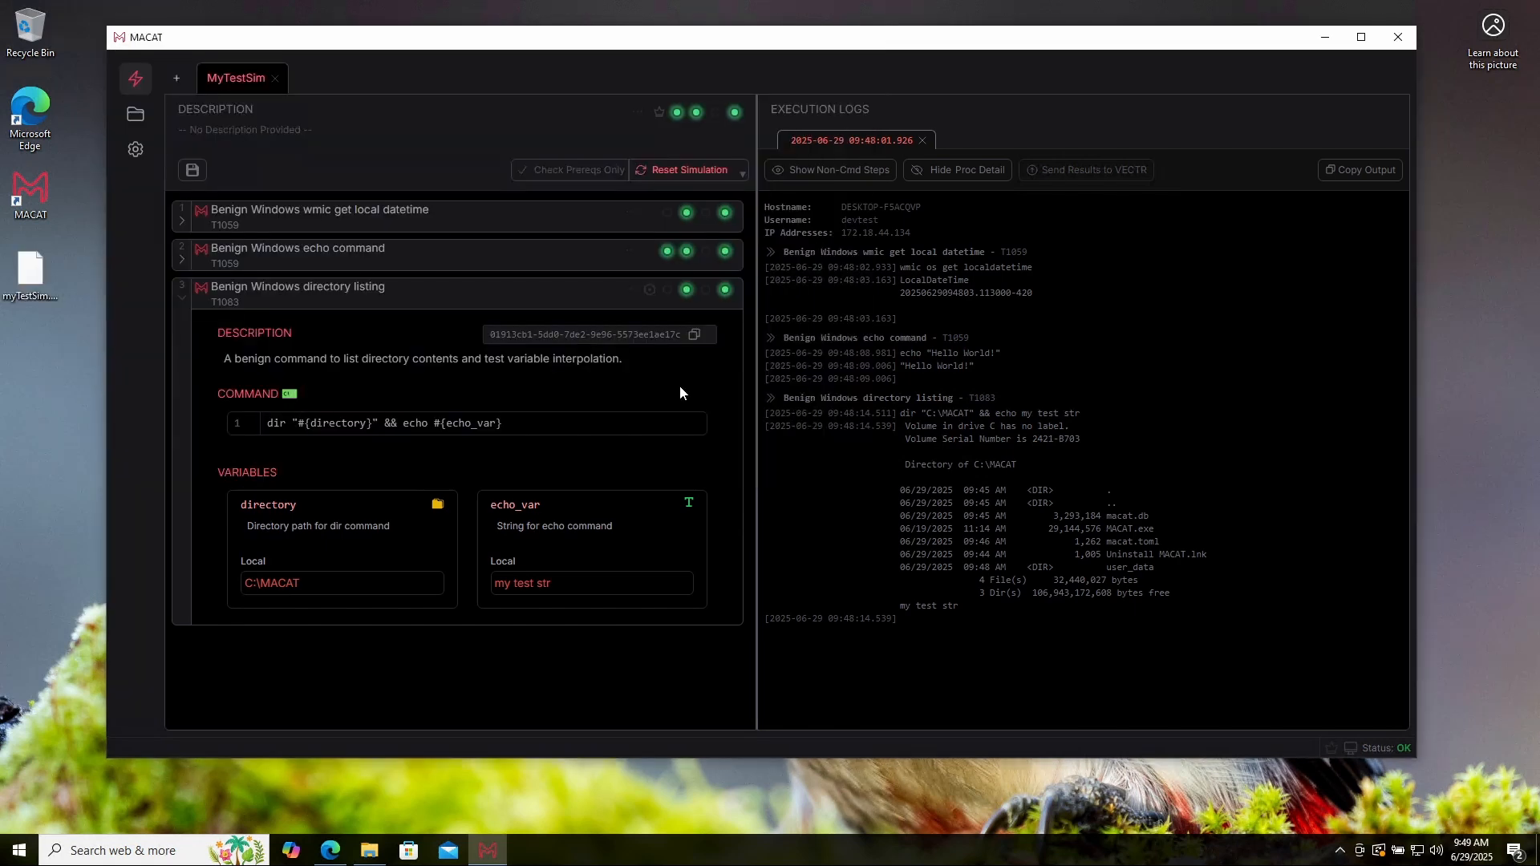
Step: Toggle the procedure details in the execution logs, then show the non-command steps, review the echo command's prerequisite output and hide them again
left_click(930, 178)
left_click(930, 178)
left_click(834, 170)
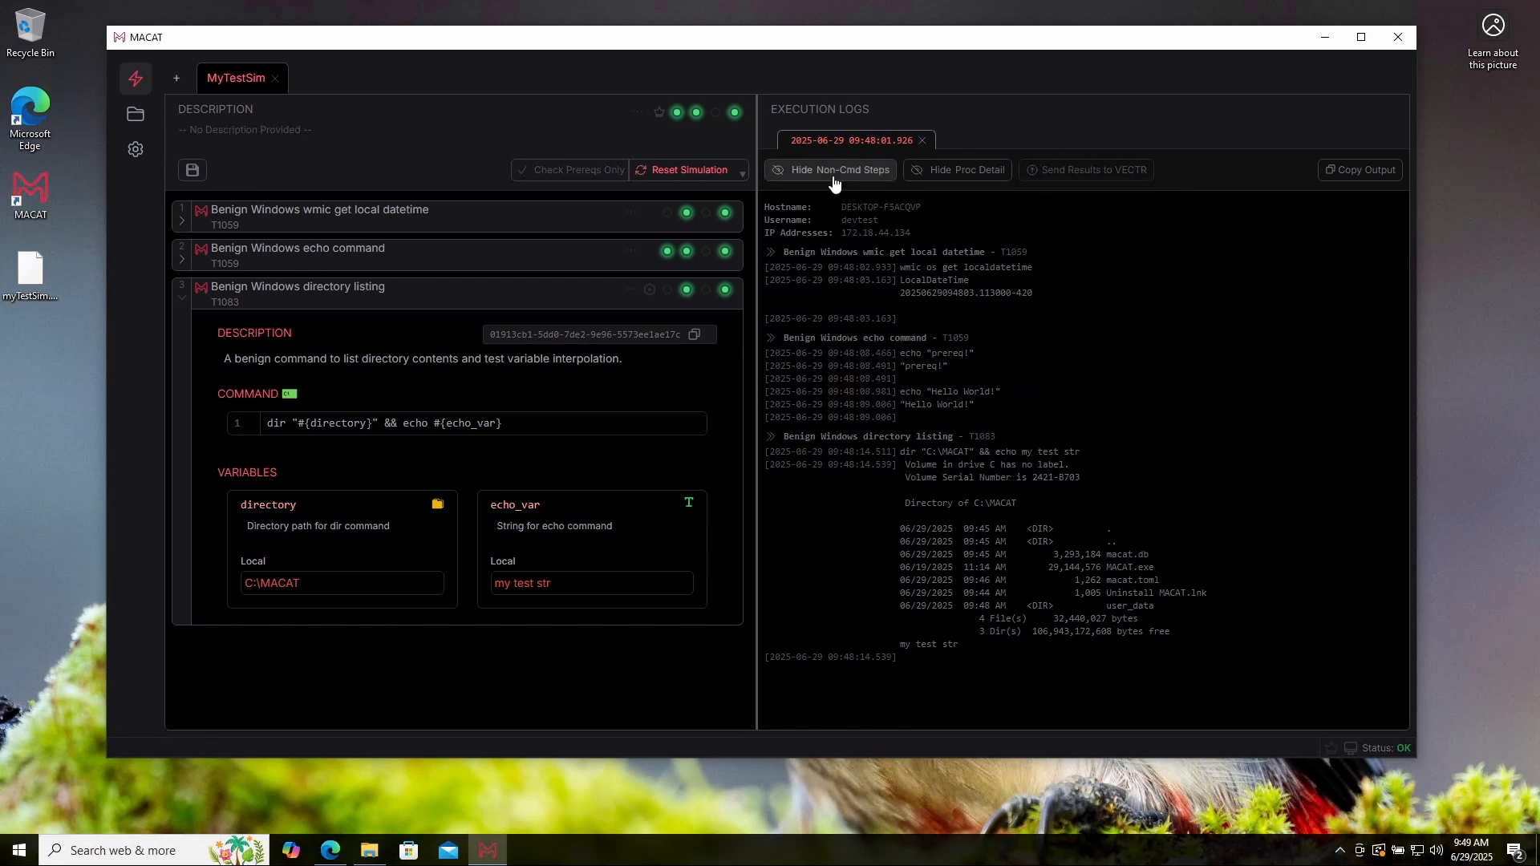
mouse_move(927, 397)
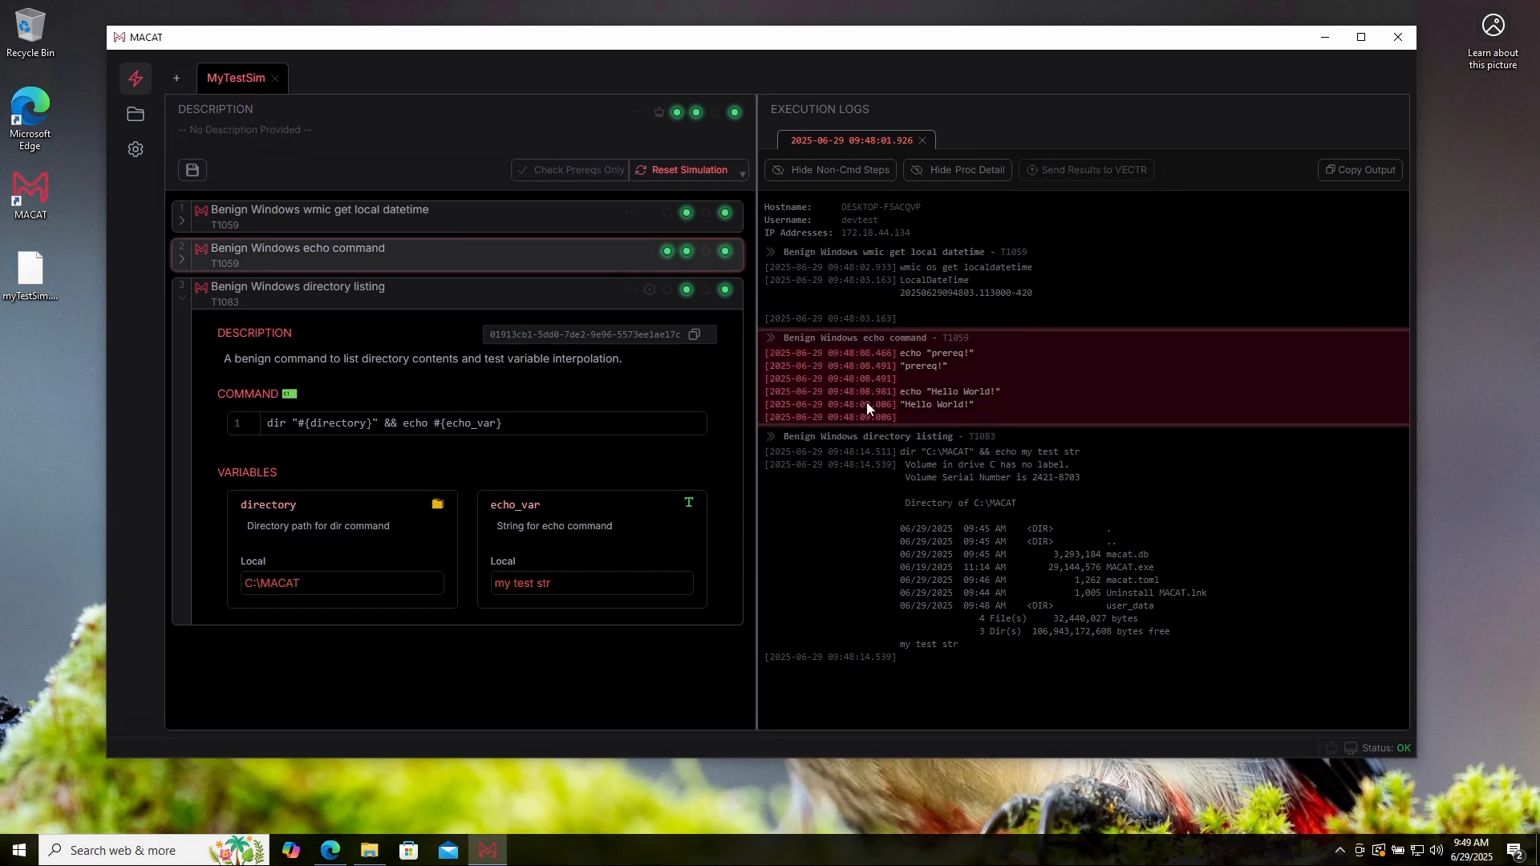
left_click(820, 171)
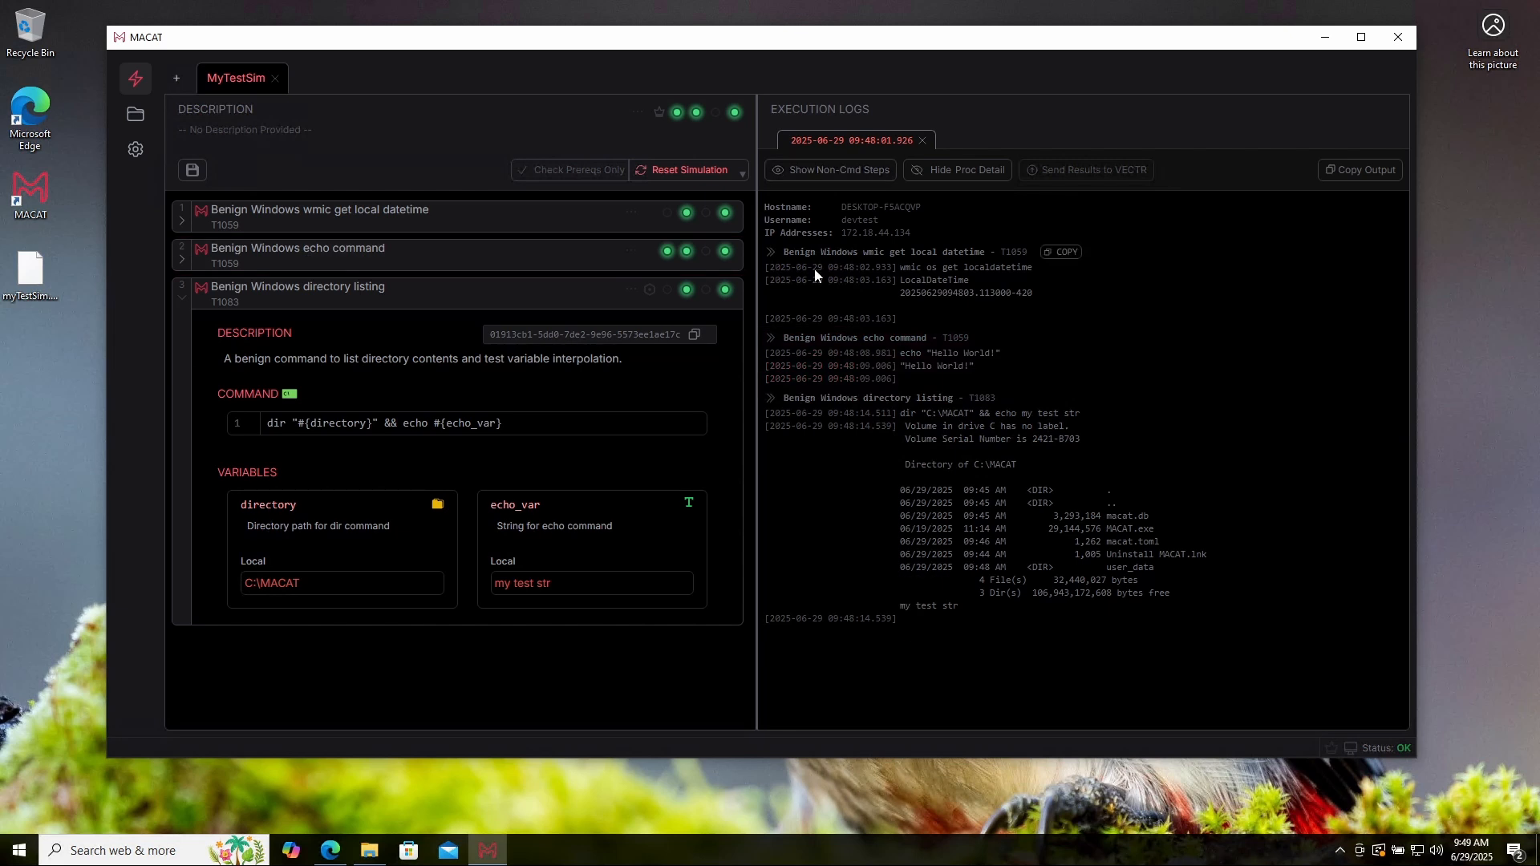
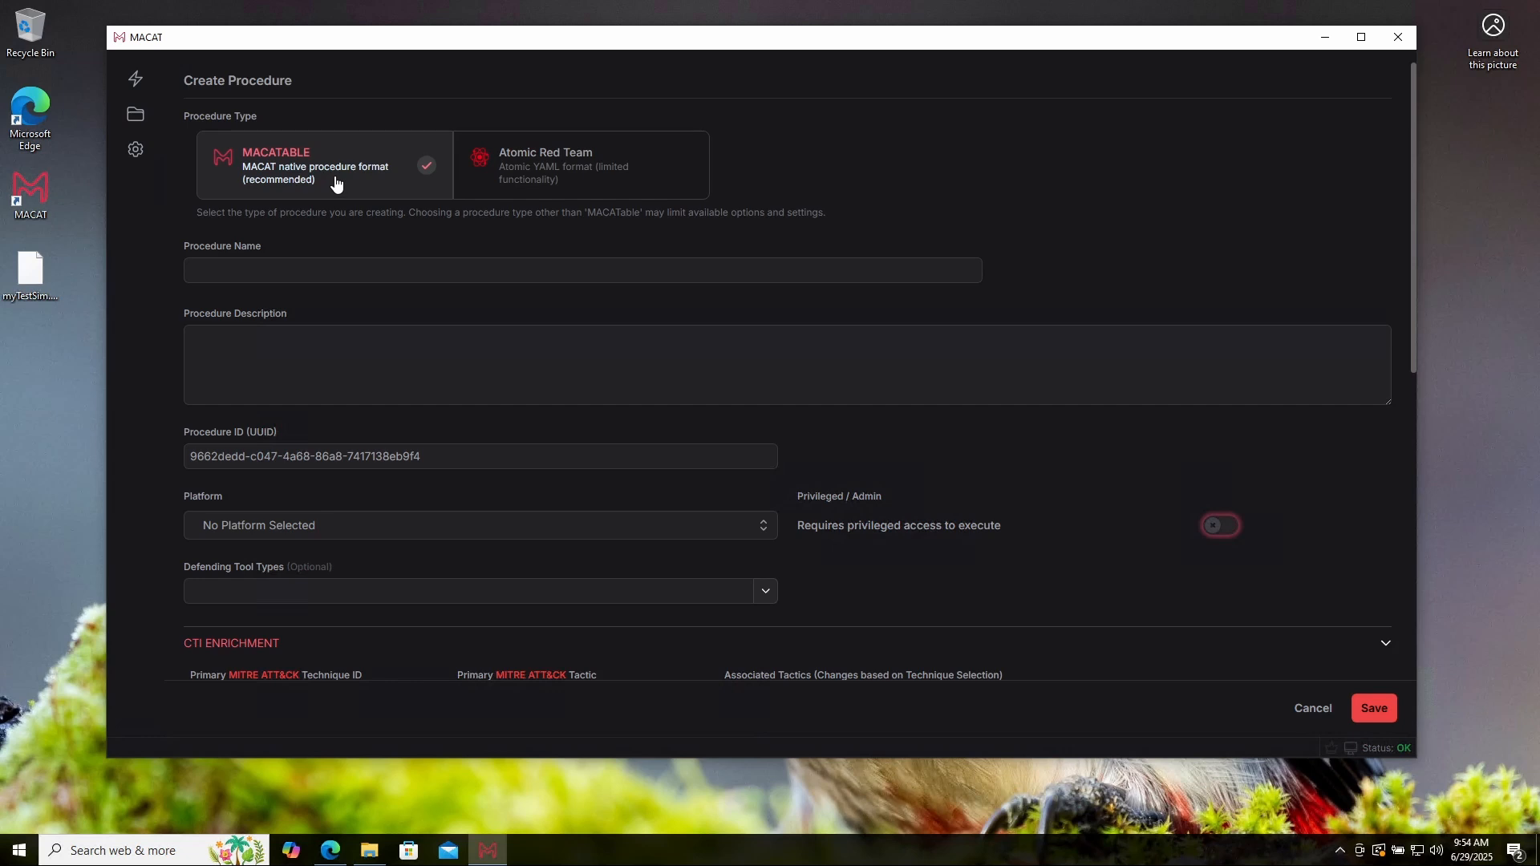
Step: Name the new MACATable procedure DEBUG - My Test Procedure and set its platform to Windows
left_click(281, 270)
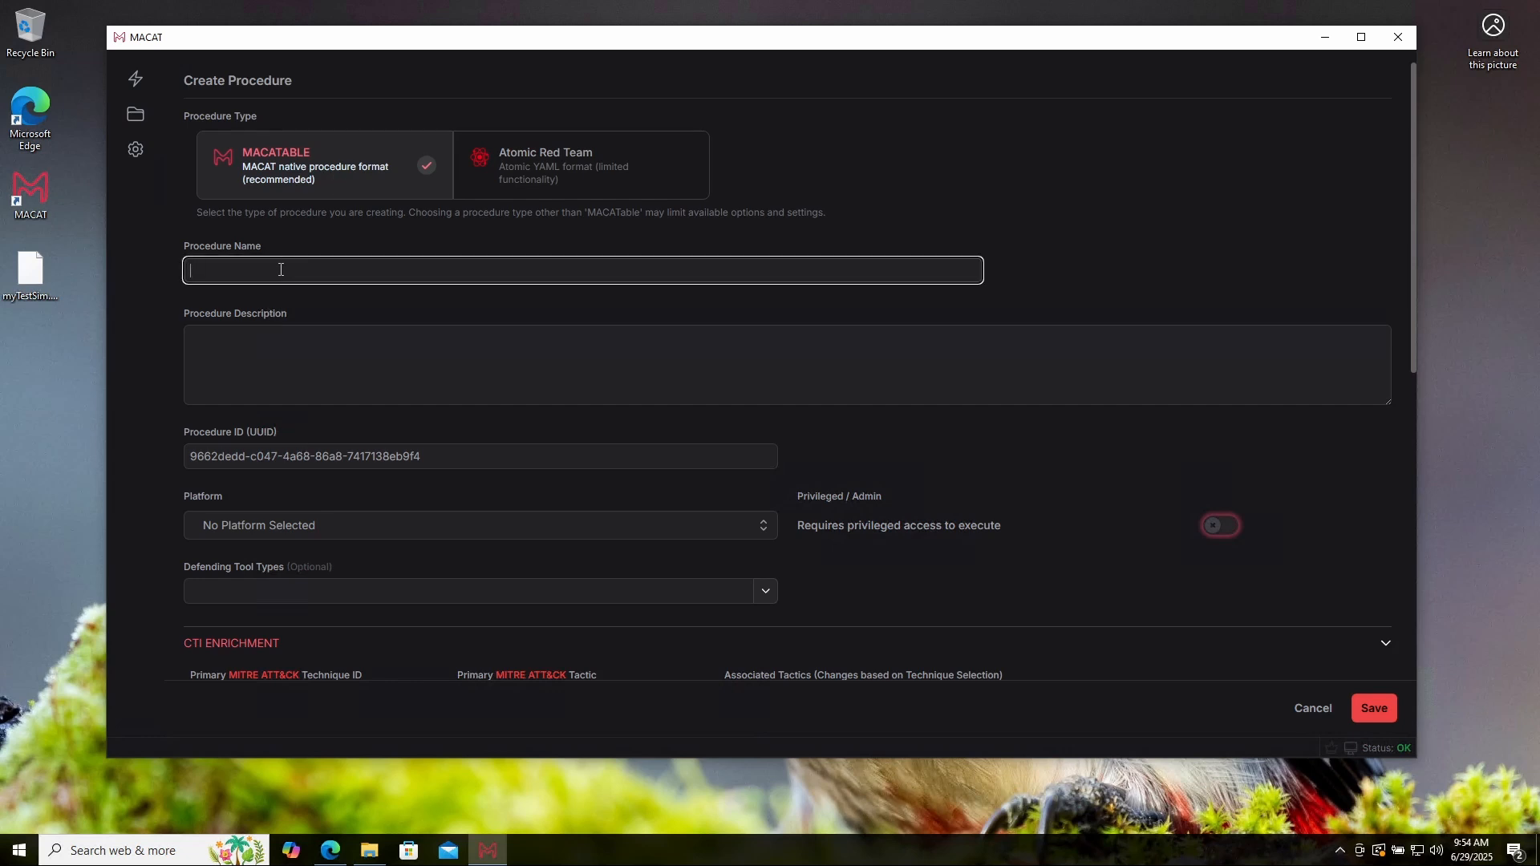
type("DEBUG - My Test Procedures")
key("BackSpace")
scroll(562, 383, "down", 2)
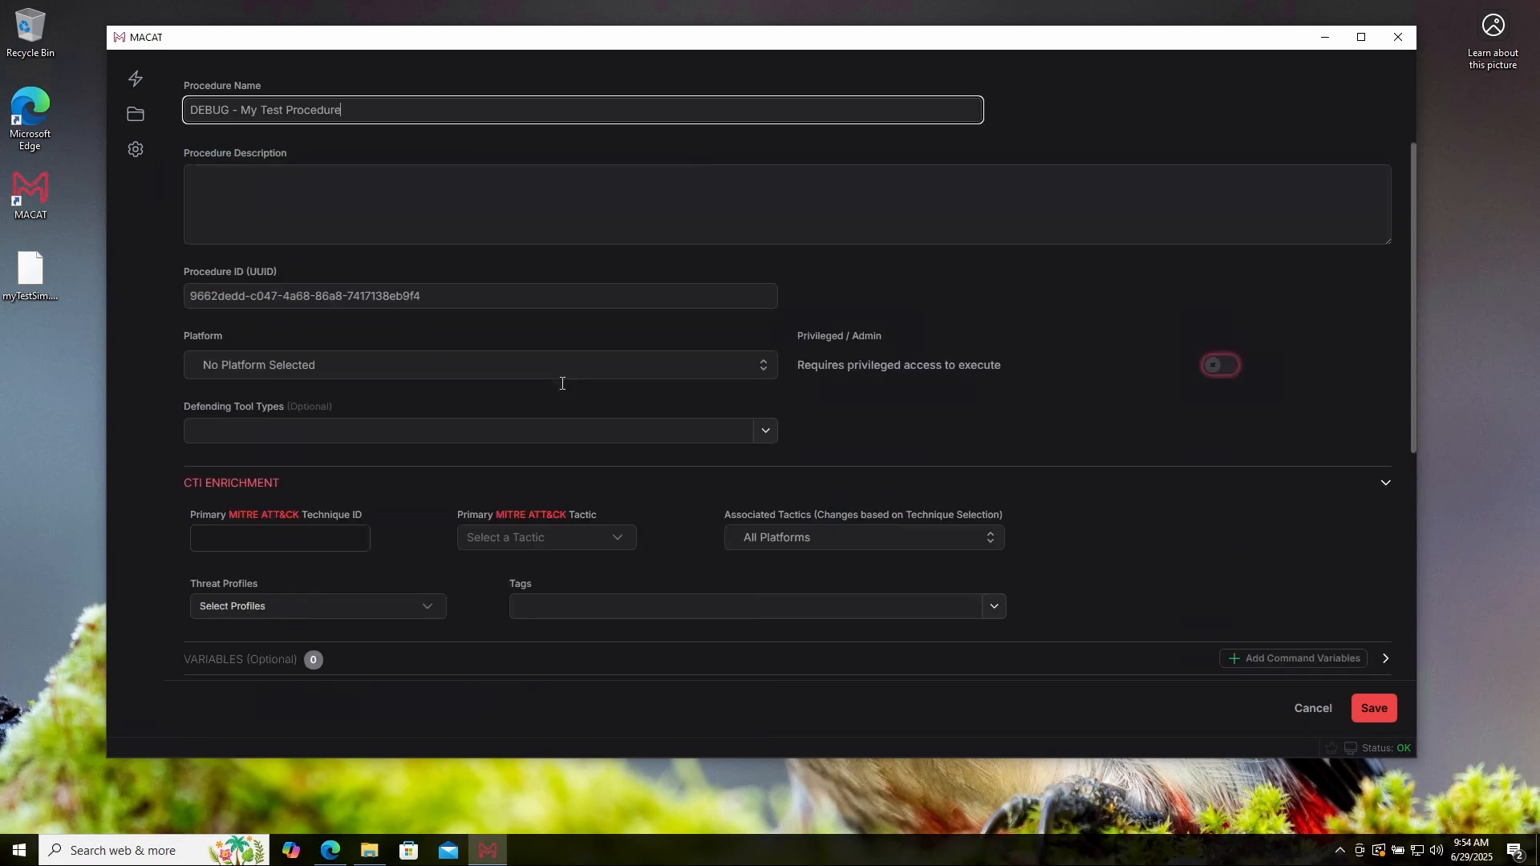
left_click(577, 367)
left_click(394, 412)
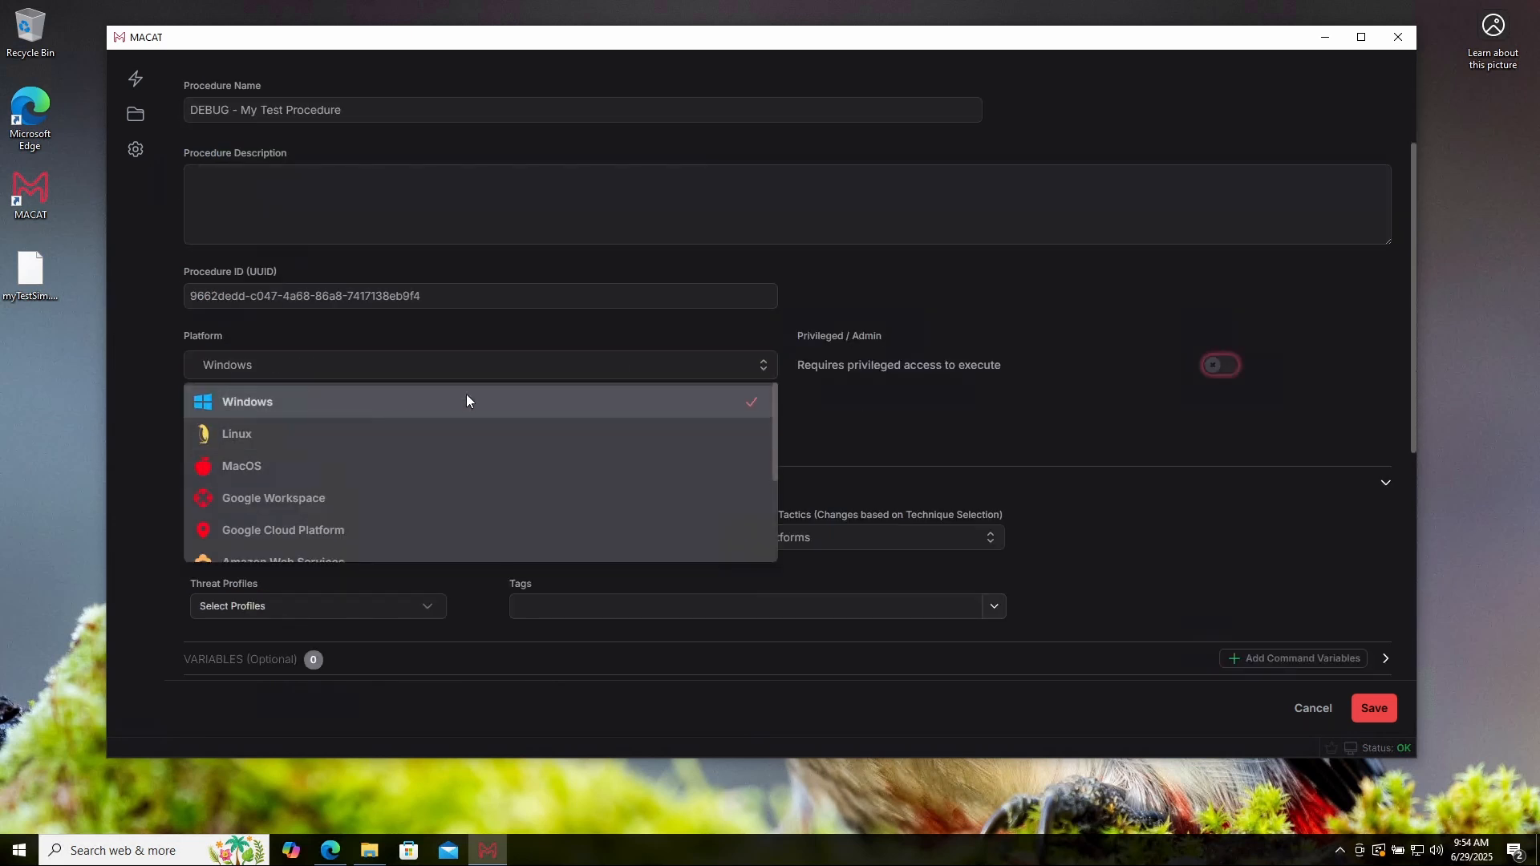
left_click(923, 406)
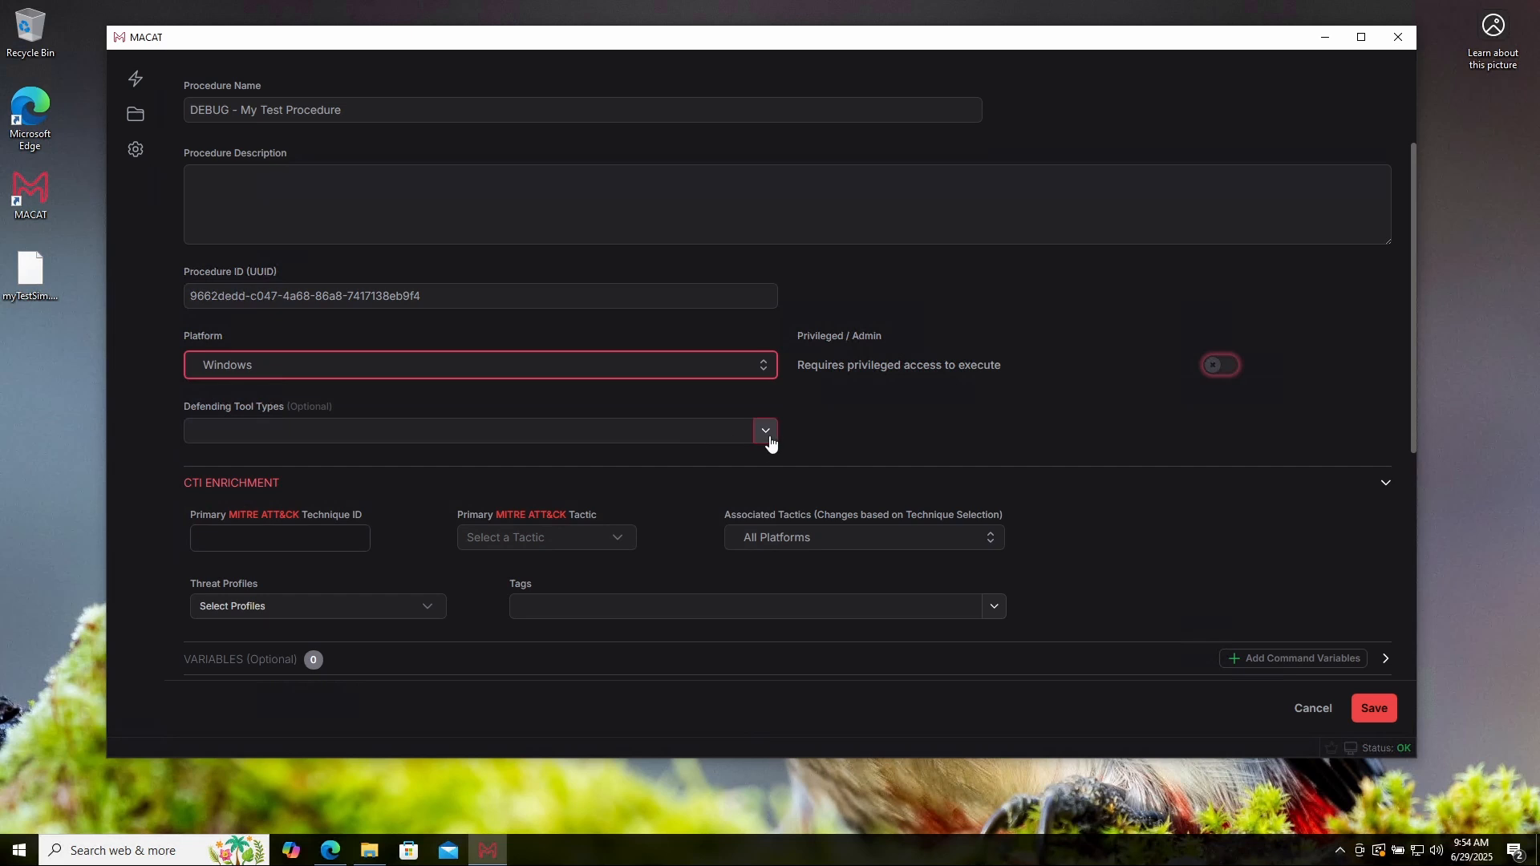
Step: Add edr as the procedure's defending tool type
left_click(768, 434)
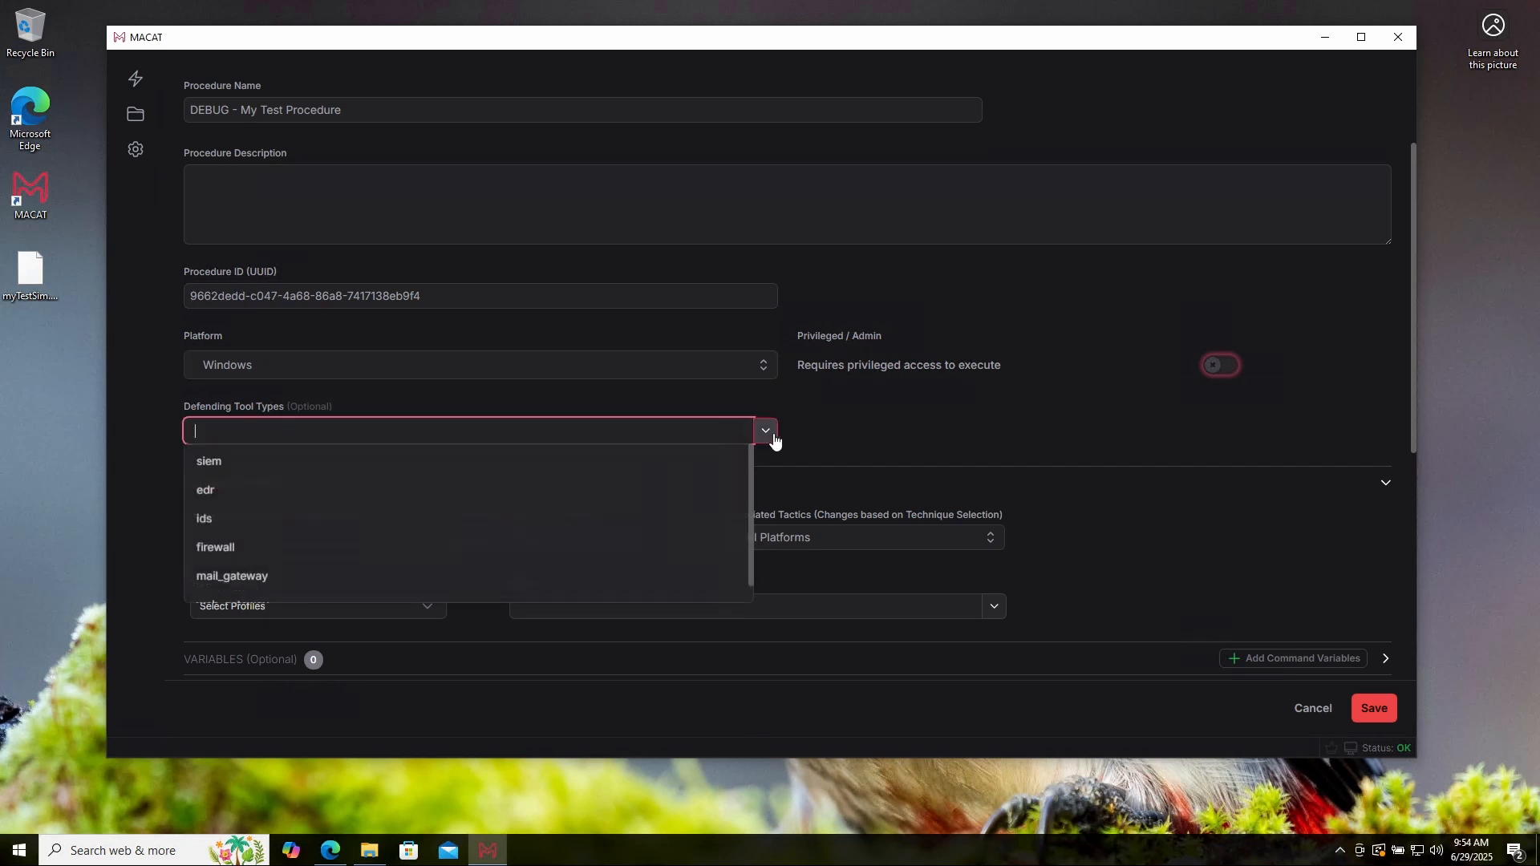
left_click(296, 499)
left_click(920, 408)
Step: Search the MITRE ATT&CK techniques for command and assign T1059.003 - Windows Command Shell as the primary technique
scroll(588, 467, "down", 2)
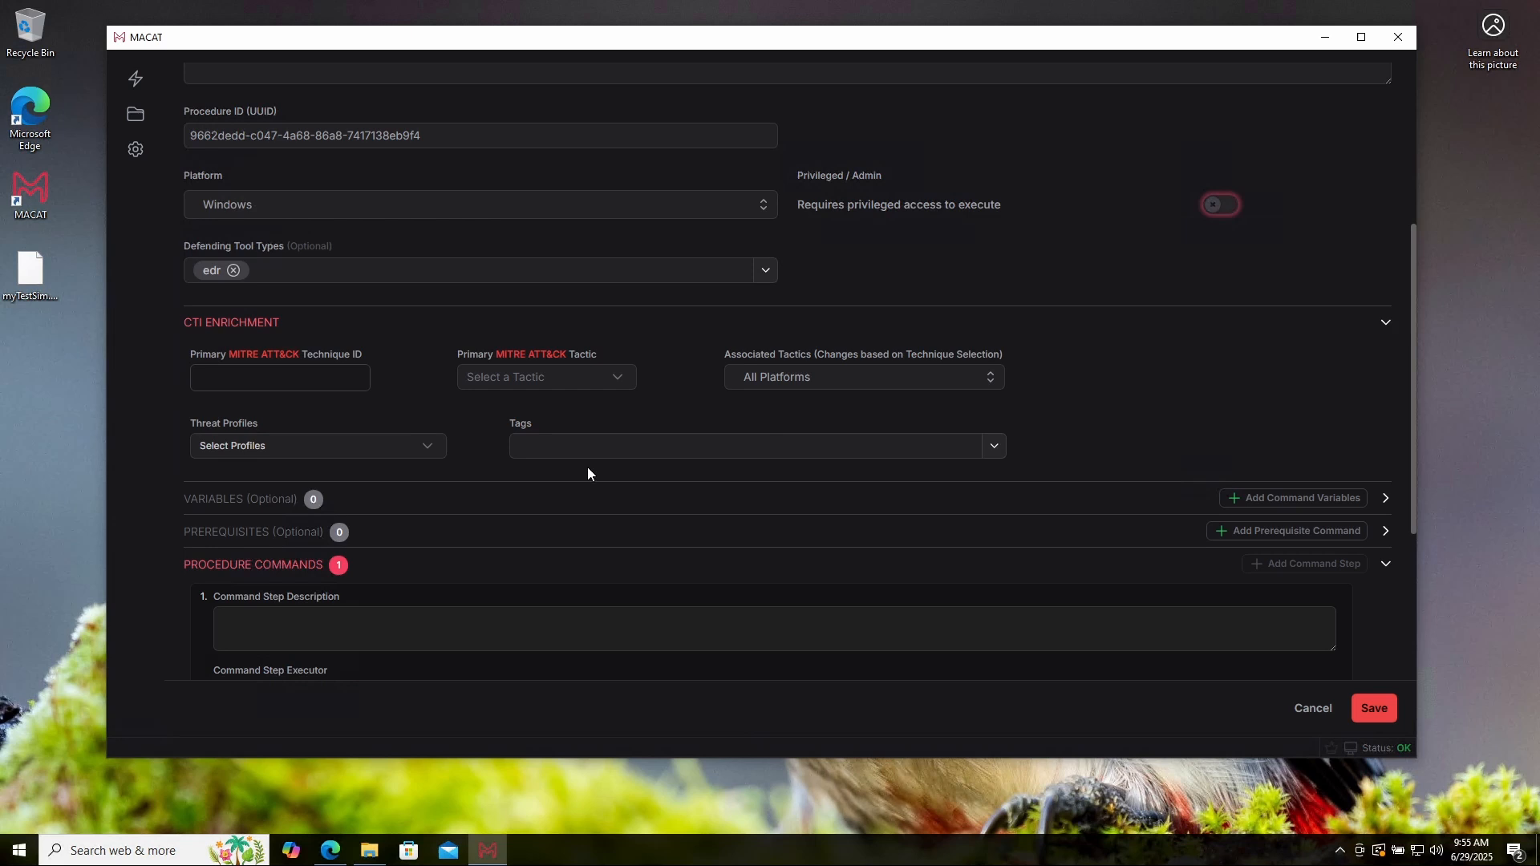
left_click(295, 382)
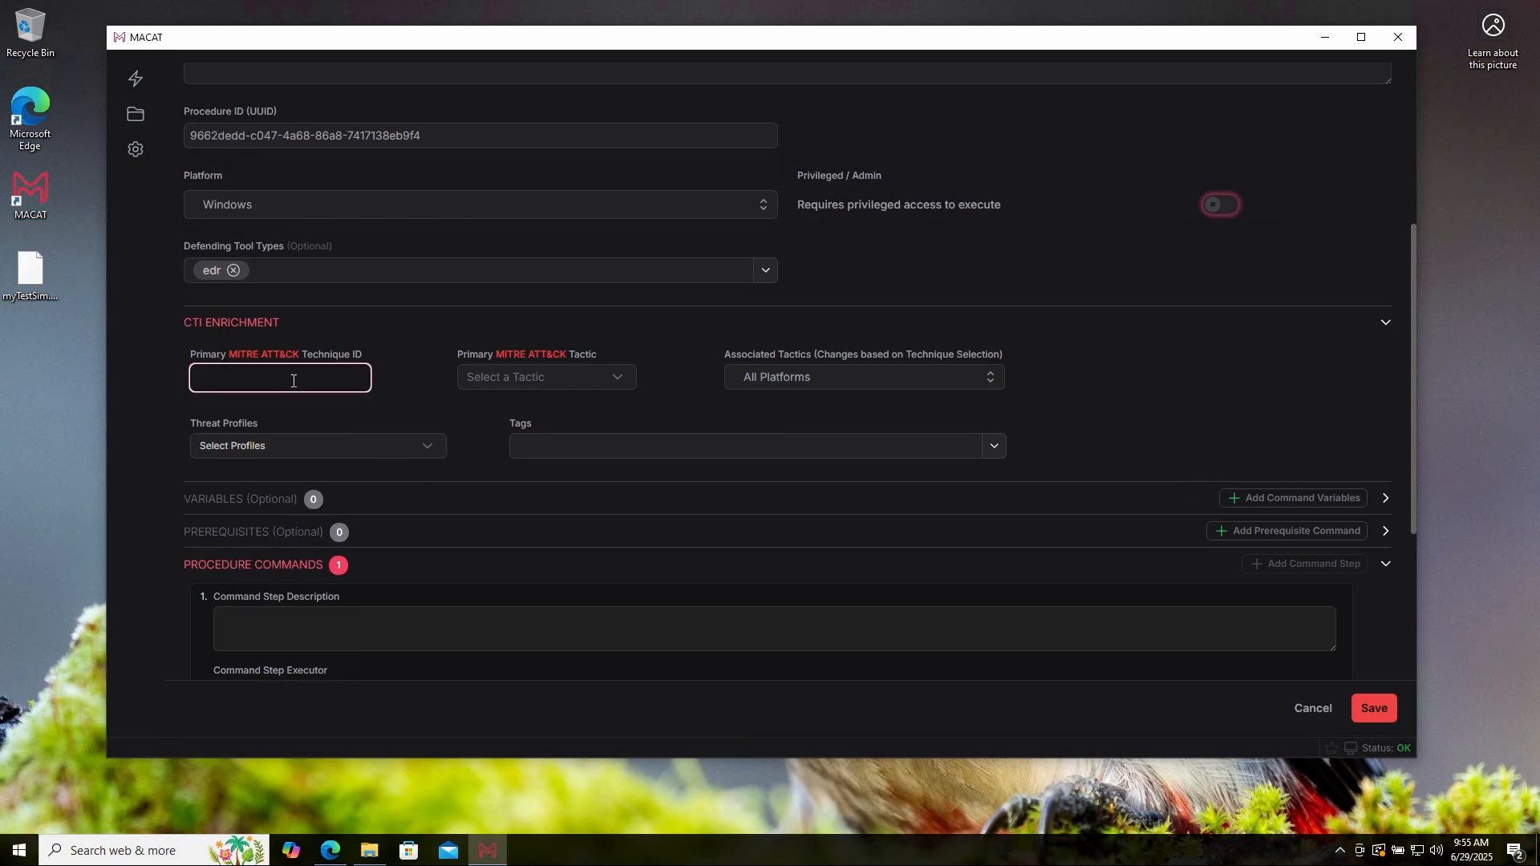
type("command")
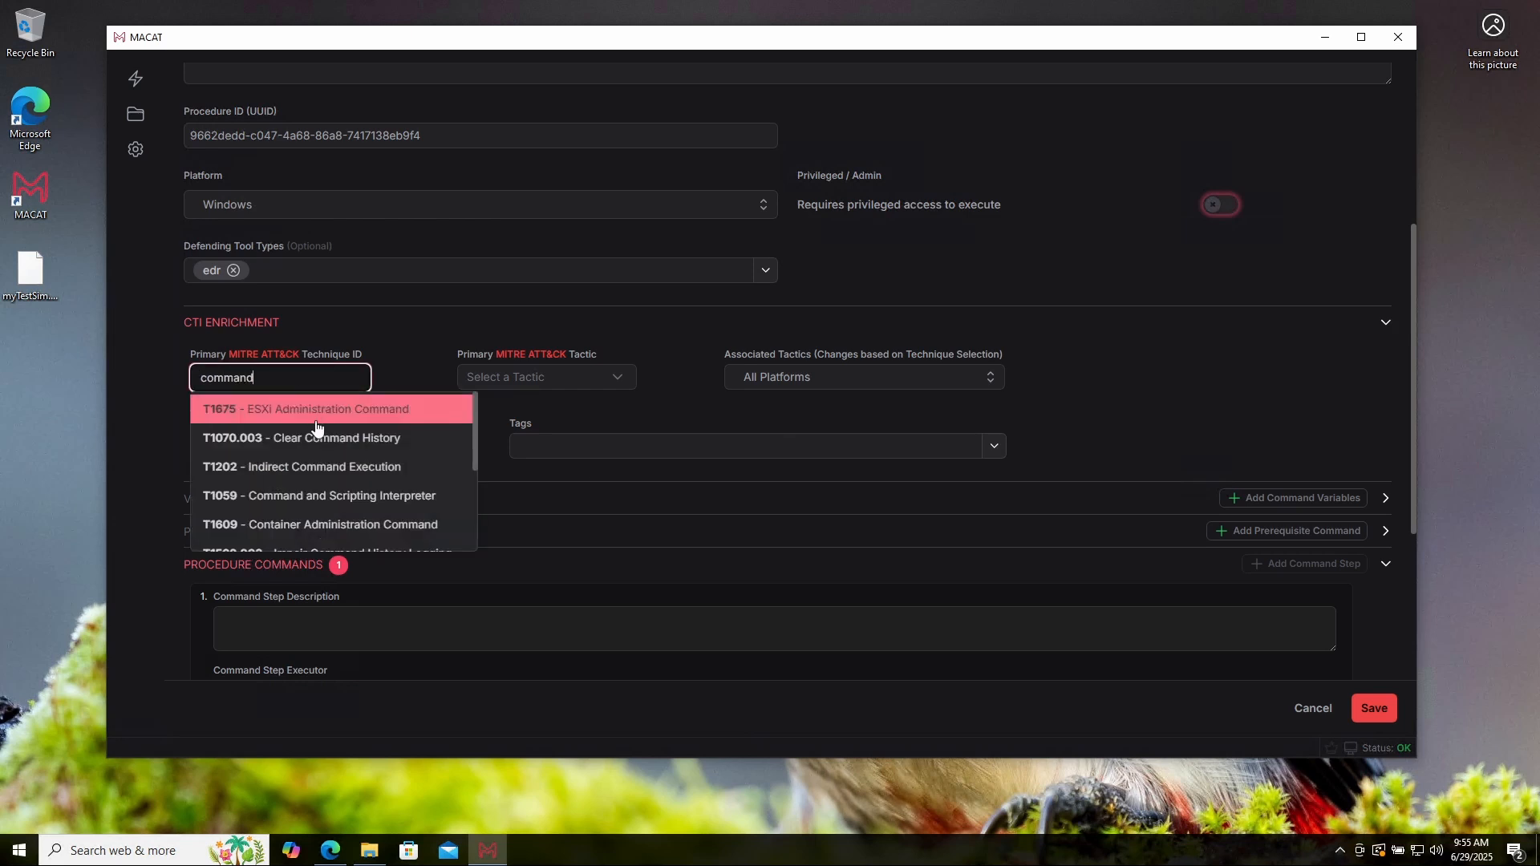
scroll(325, 438, "down", 3)
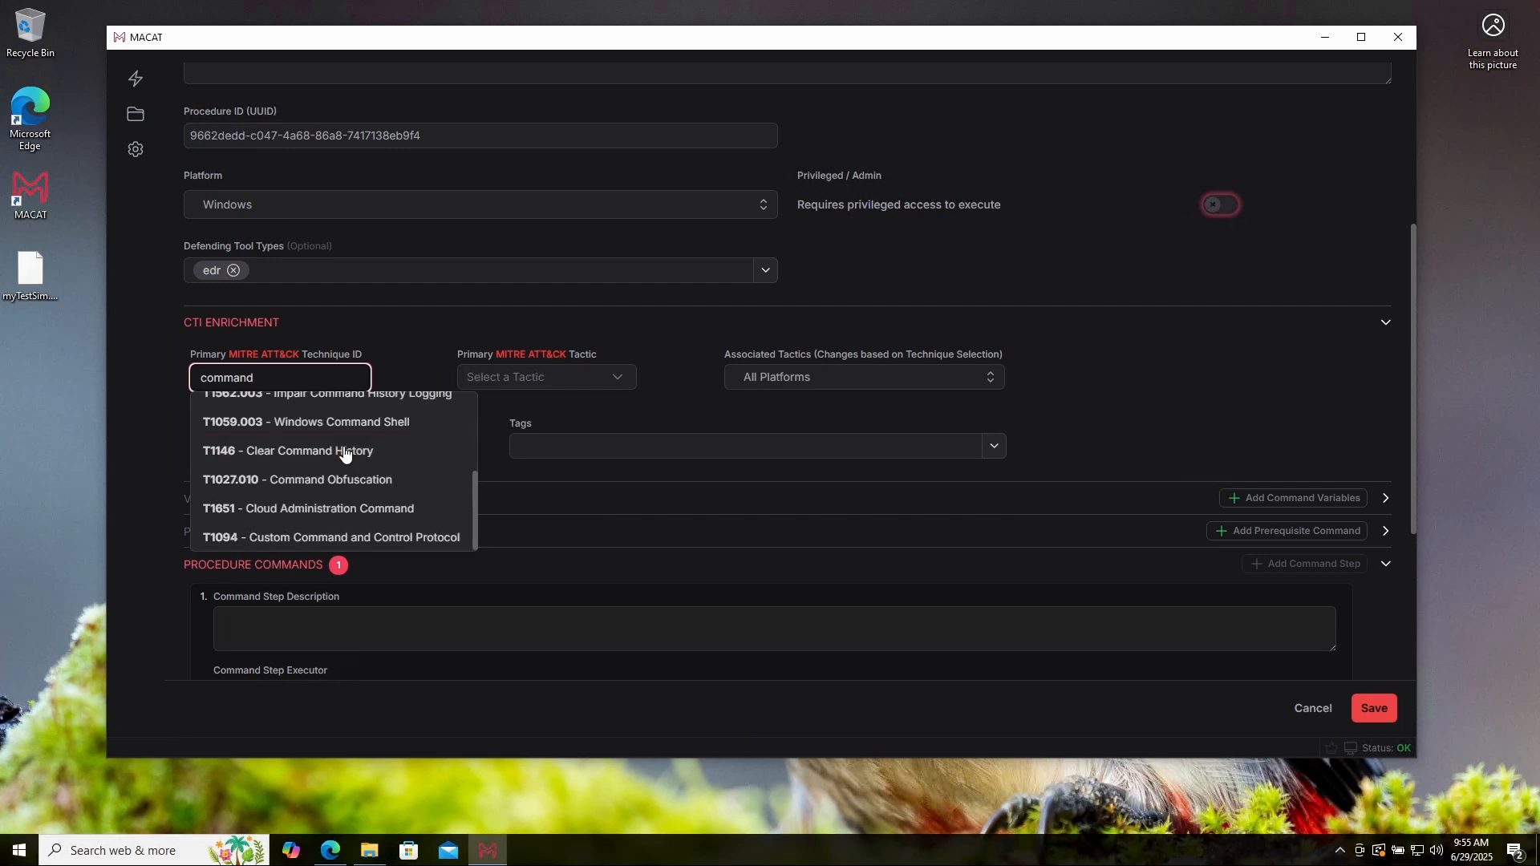
left_click(401, 424)
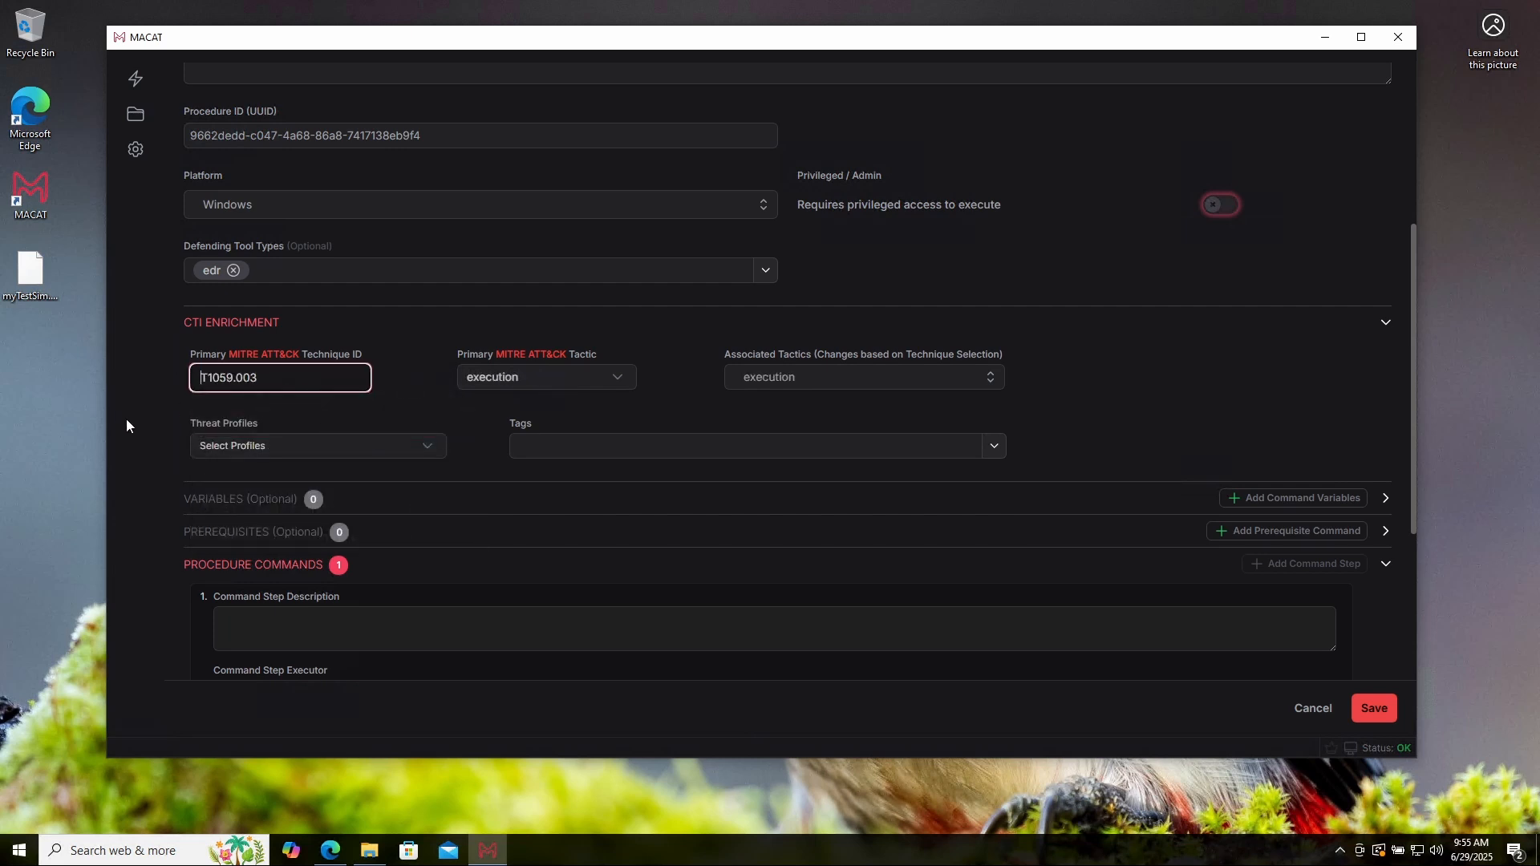
left_click(132, 418)
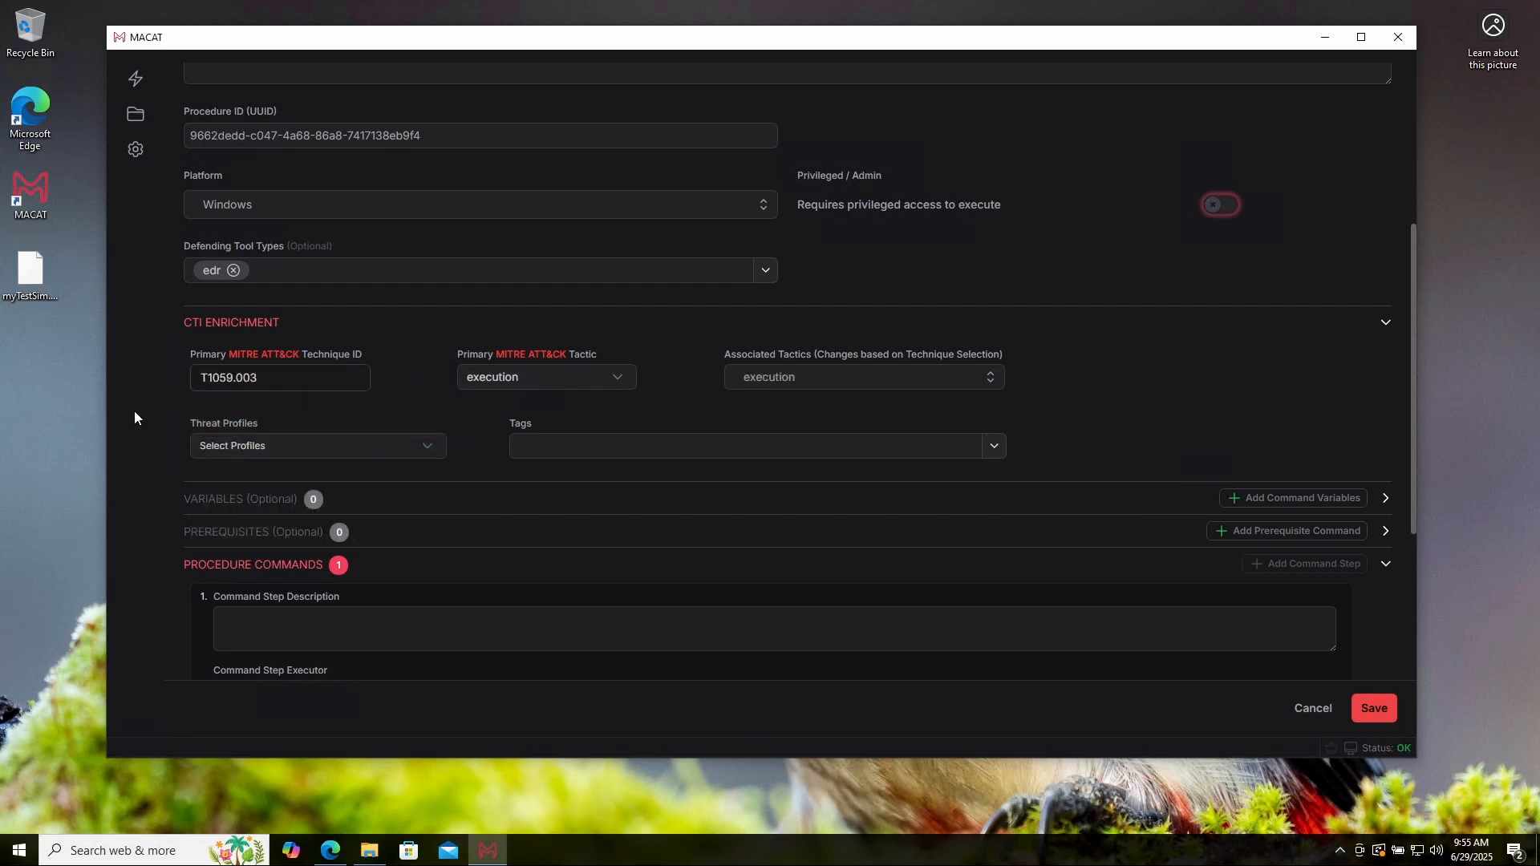
Step: Tag the procedure as Infostealer in its CTI enrichment
left_click(998, 448)
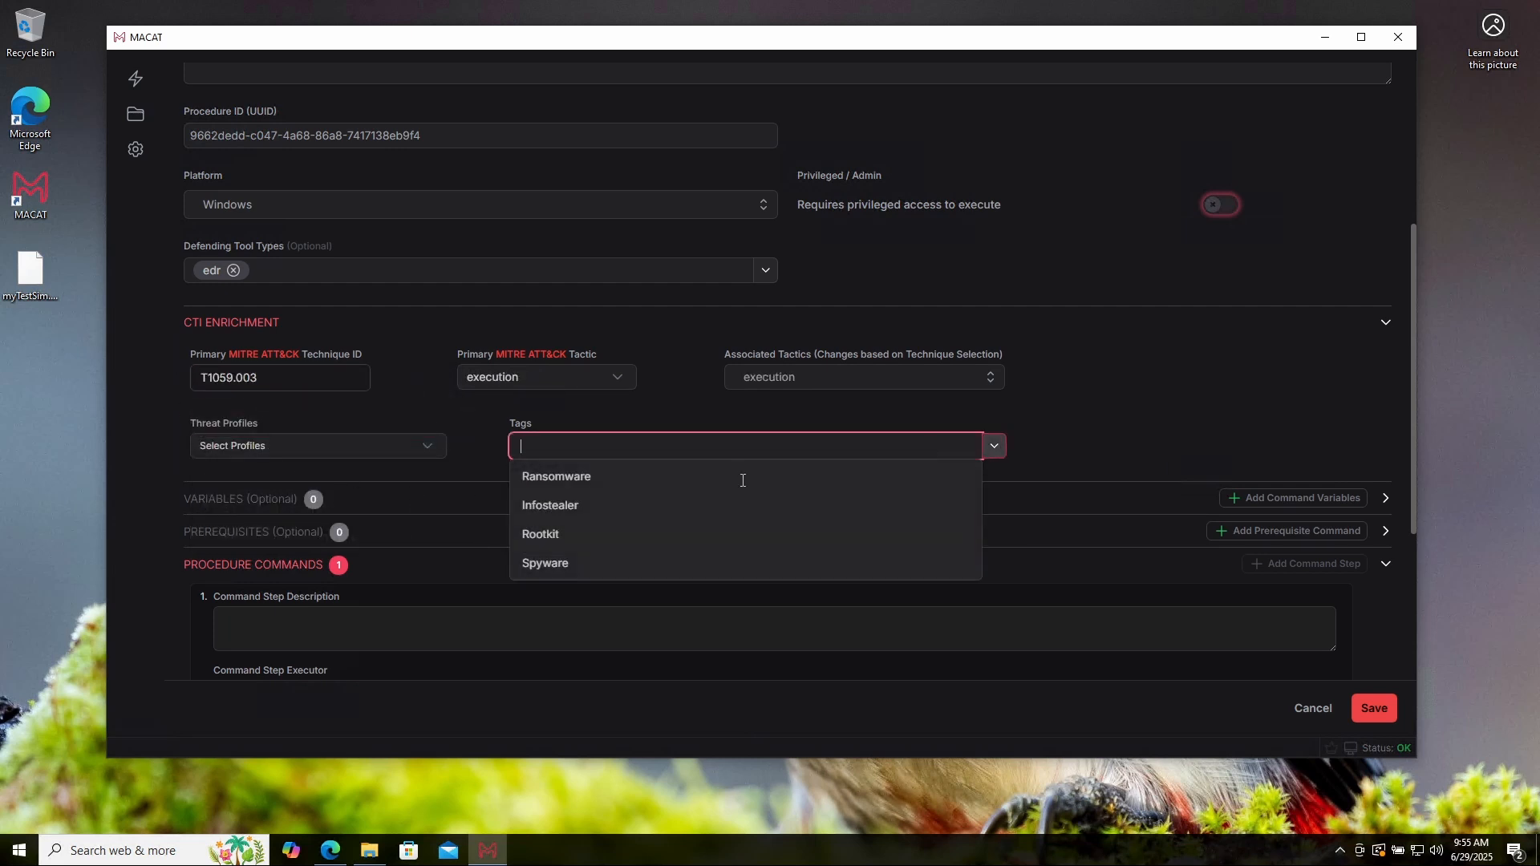
left_click(564, 505)
left_click(1083, 401)
Step: Enter echo "#{myvar}" as the Command Prompt step's command and add a text variable myvar with default value Hello World!
scroll(1083, 401, "down", 3)
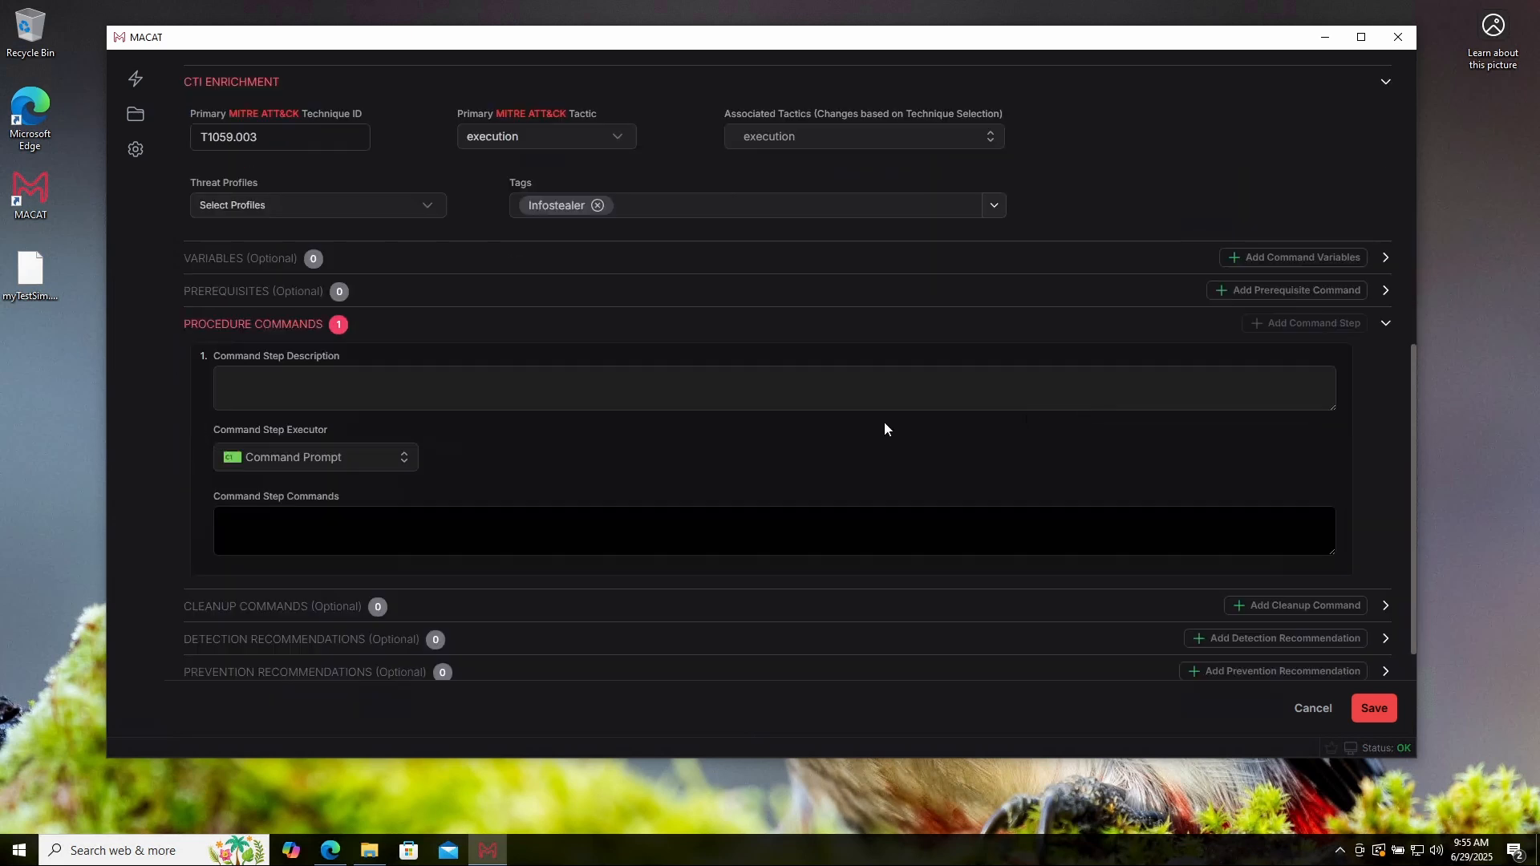
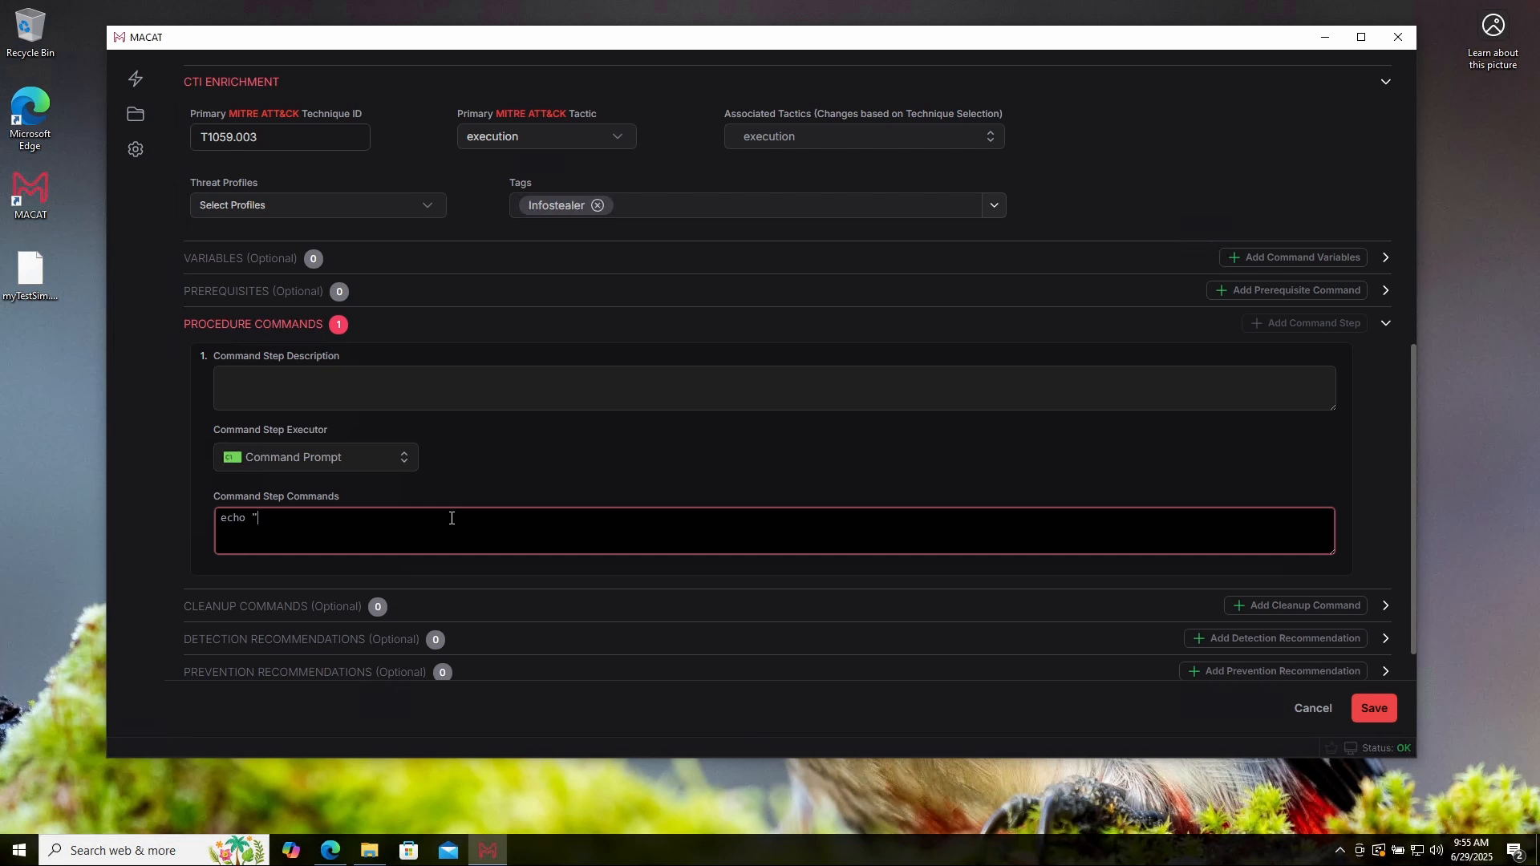
type("myvar}")
left_click(1254, 257)
left_click(291, 340)
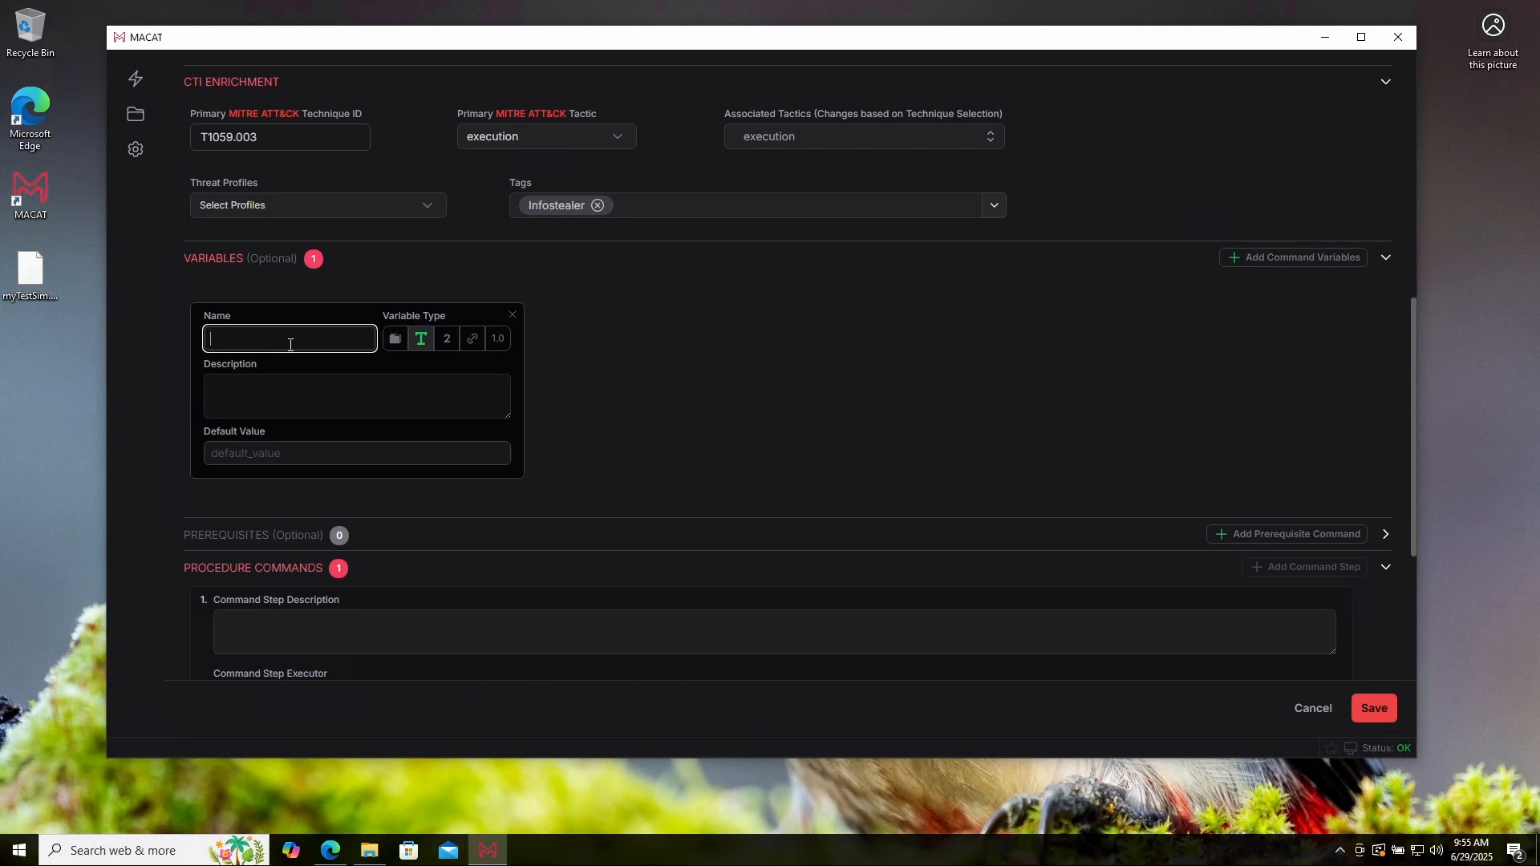
type("myvar")
left_click(319, 452)
type("Hello")
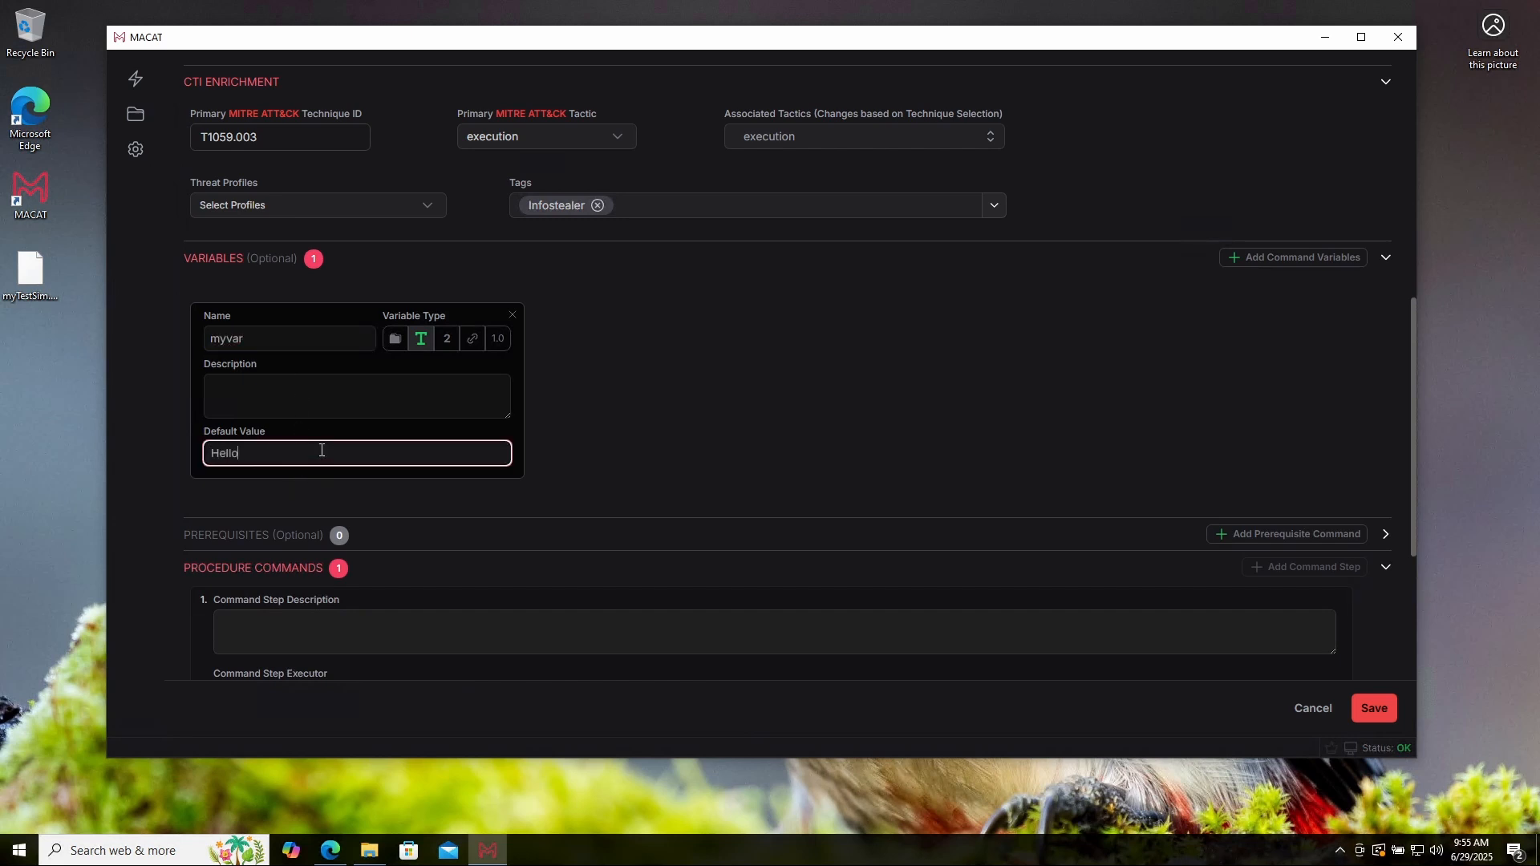
type(" World!")
Step: Expand the procedure's test section and execute the procedure test on this machine, confirming its execution
scroll(594, 382, "down", 2)
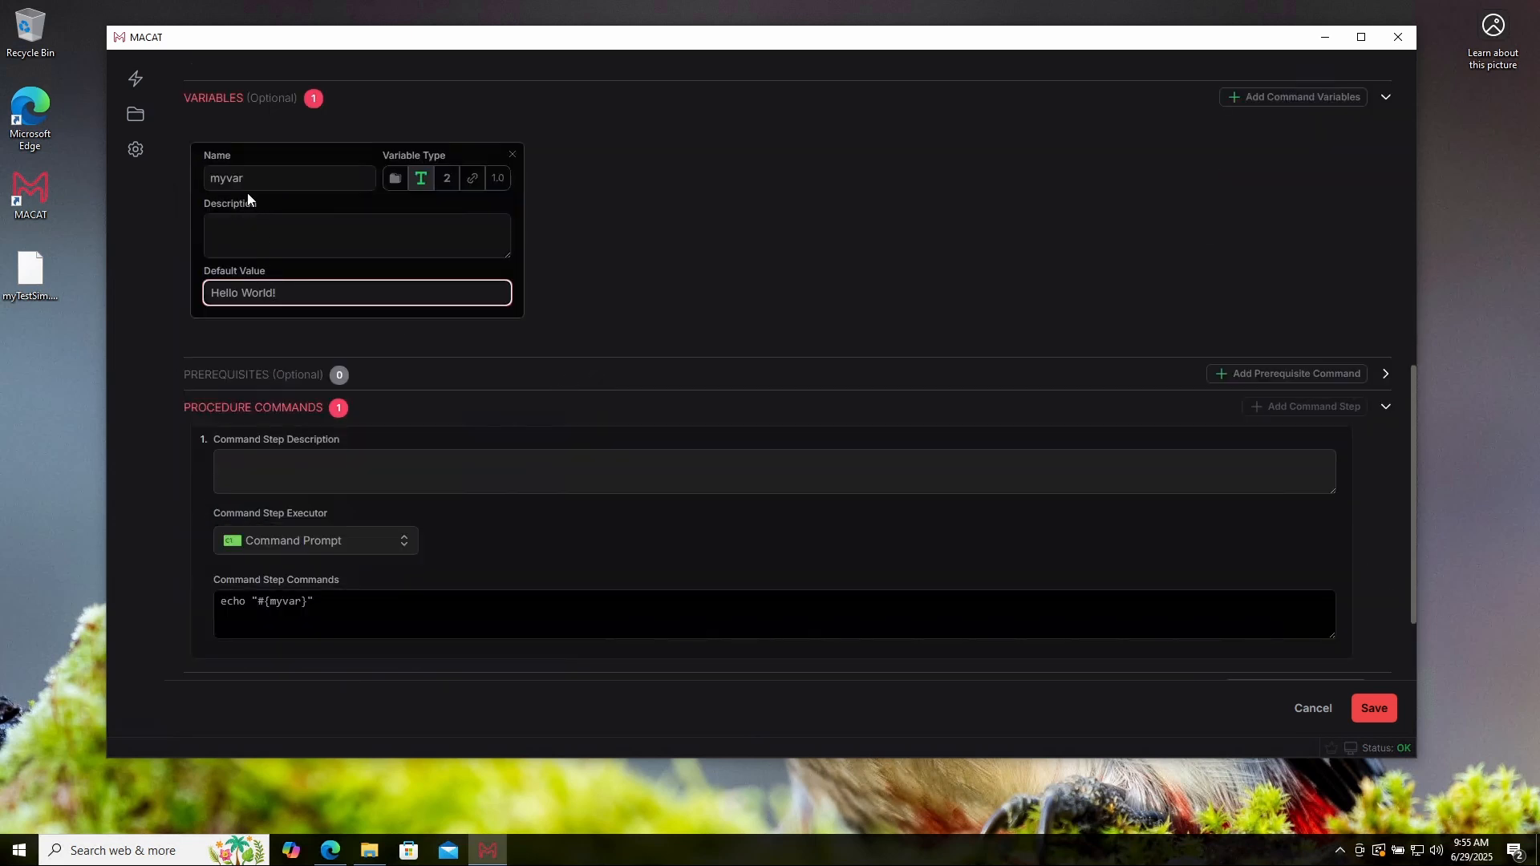
scroll(676, 415, "down", 2)
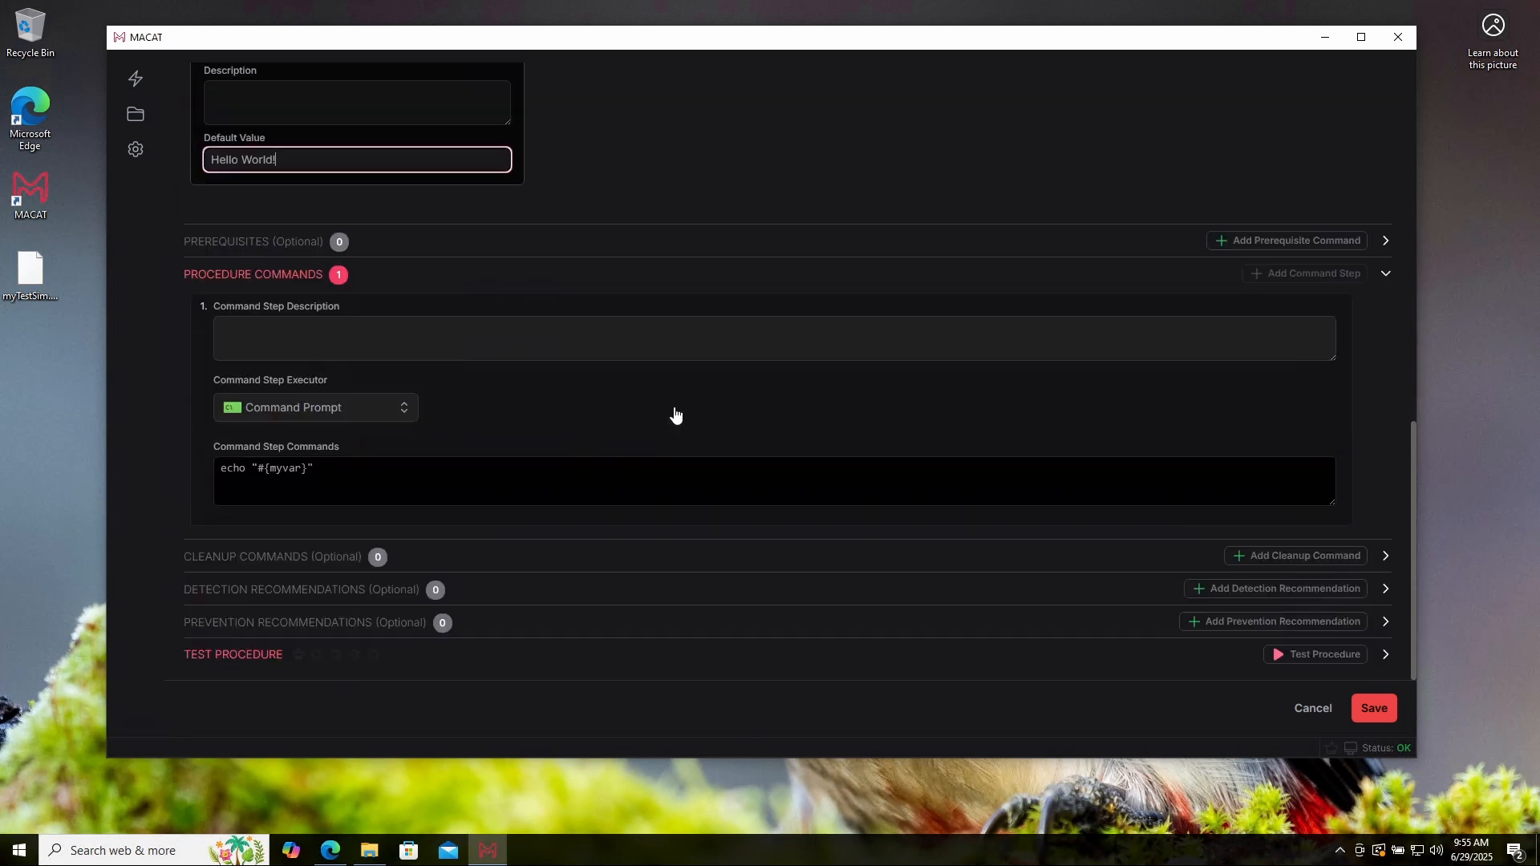
left_click(815, 663)
scroll(811, 482, "down", 2)
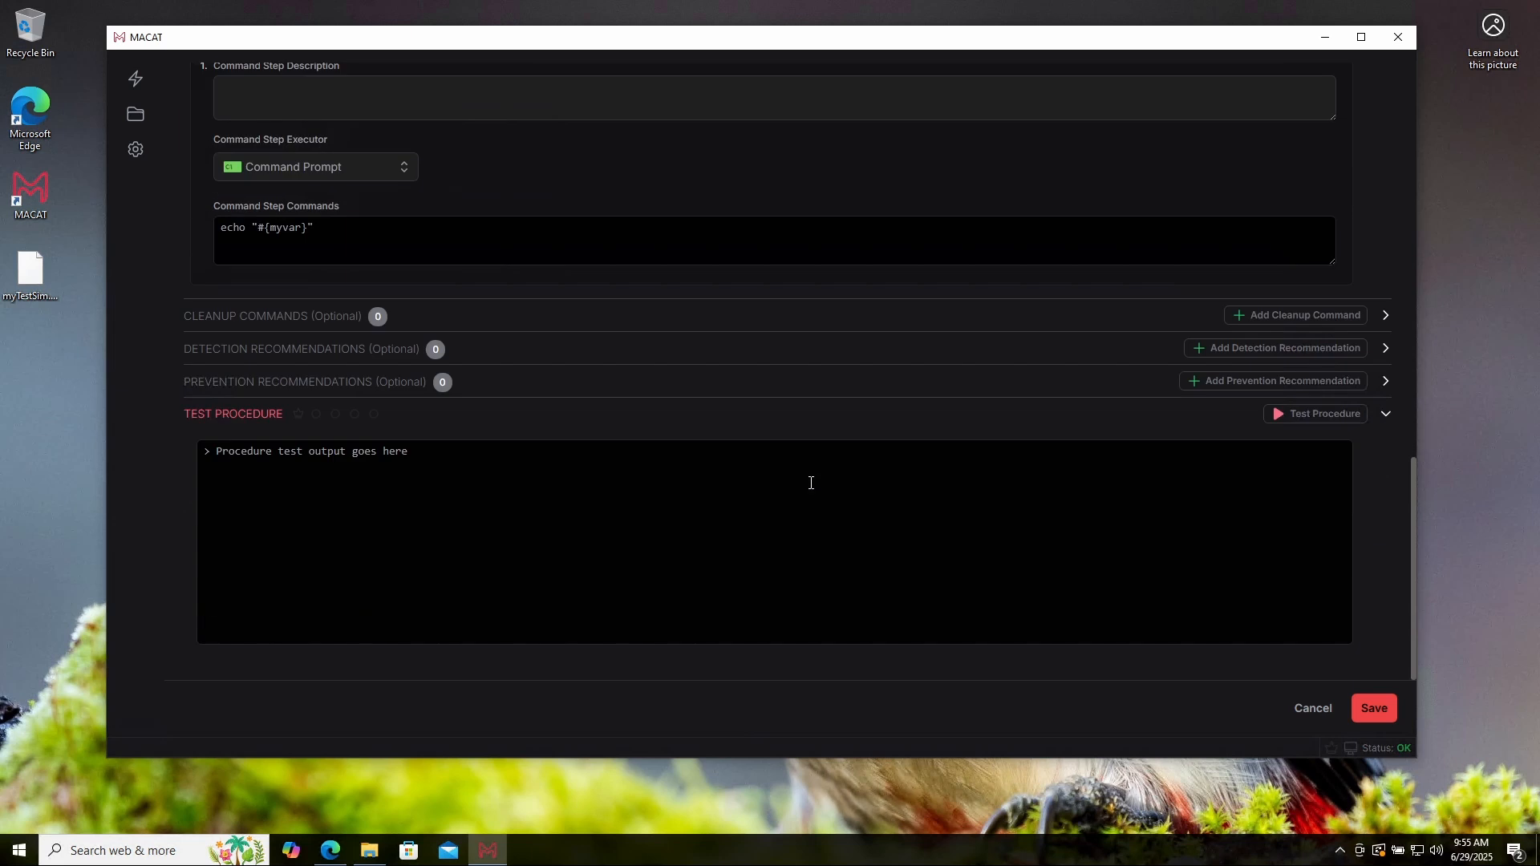
left_click(1323, 423)
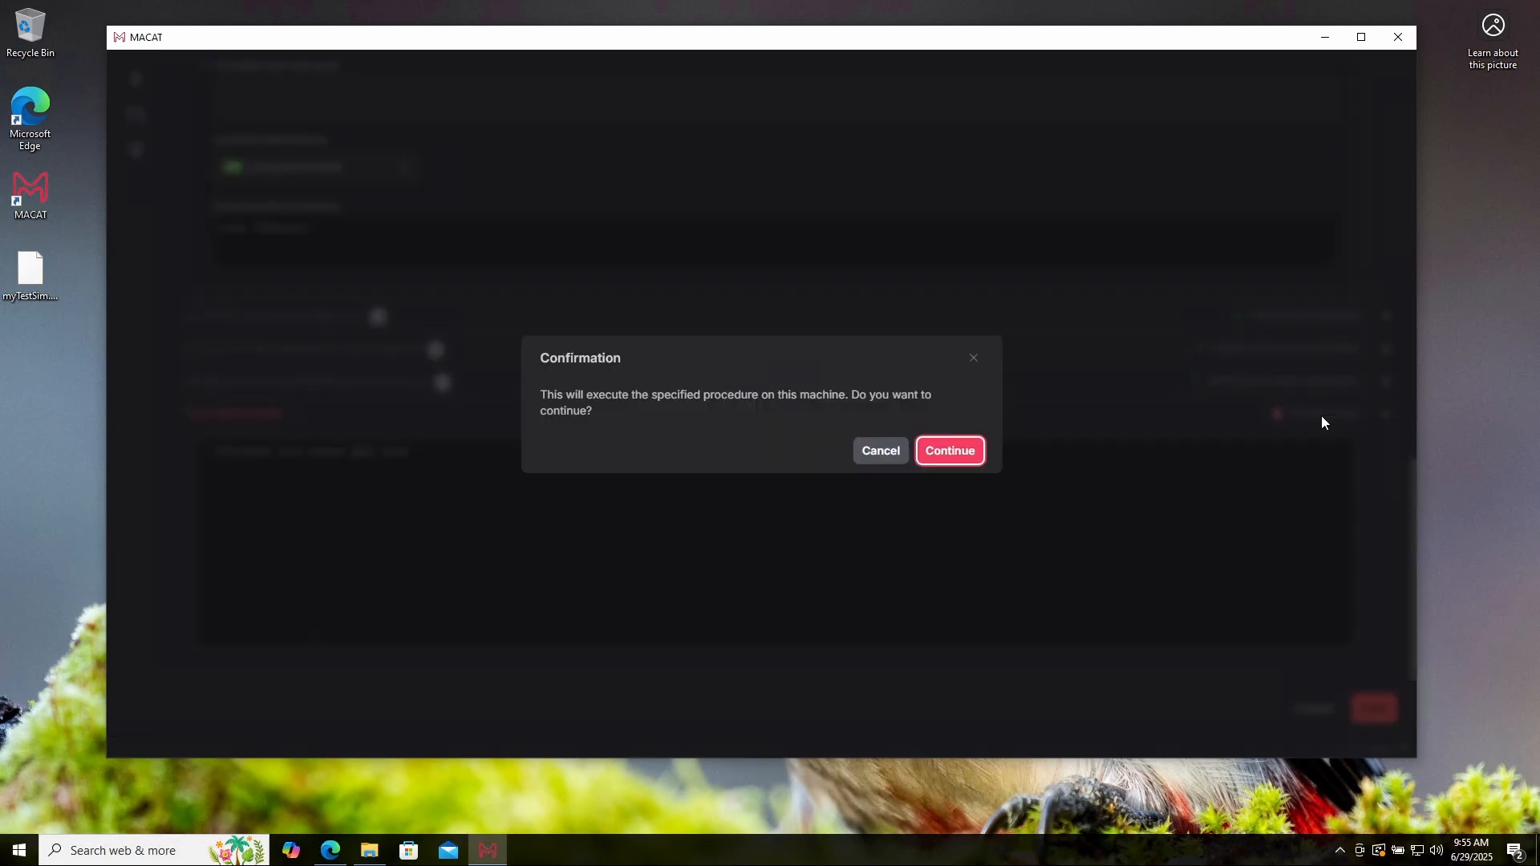
left_click(946, 451)
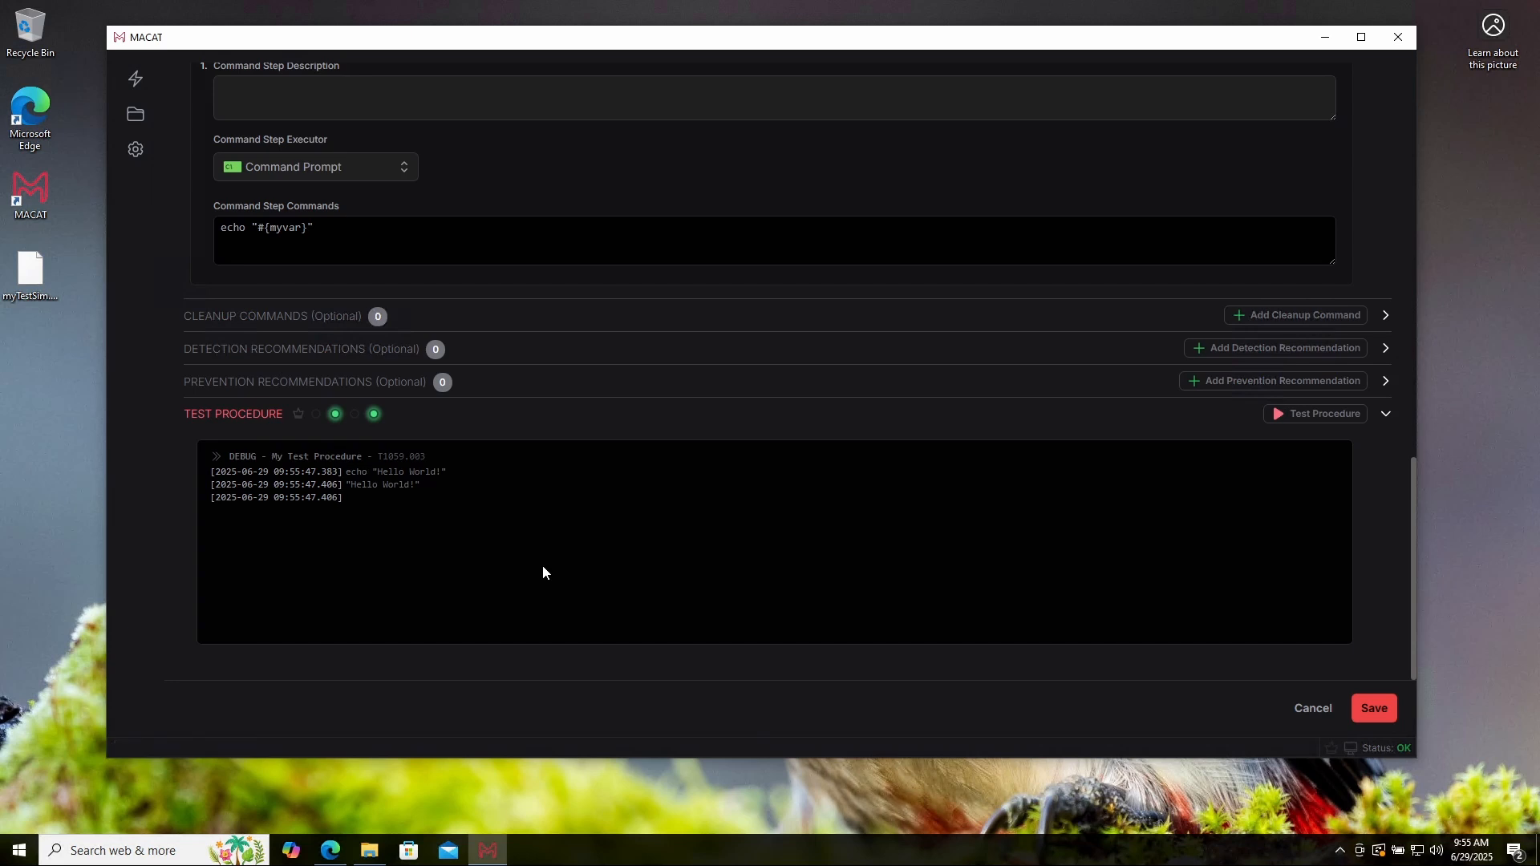
left_click(1261, 353)
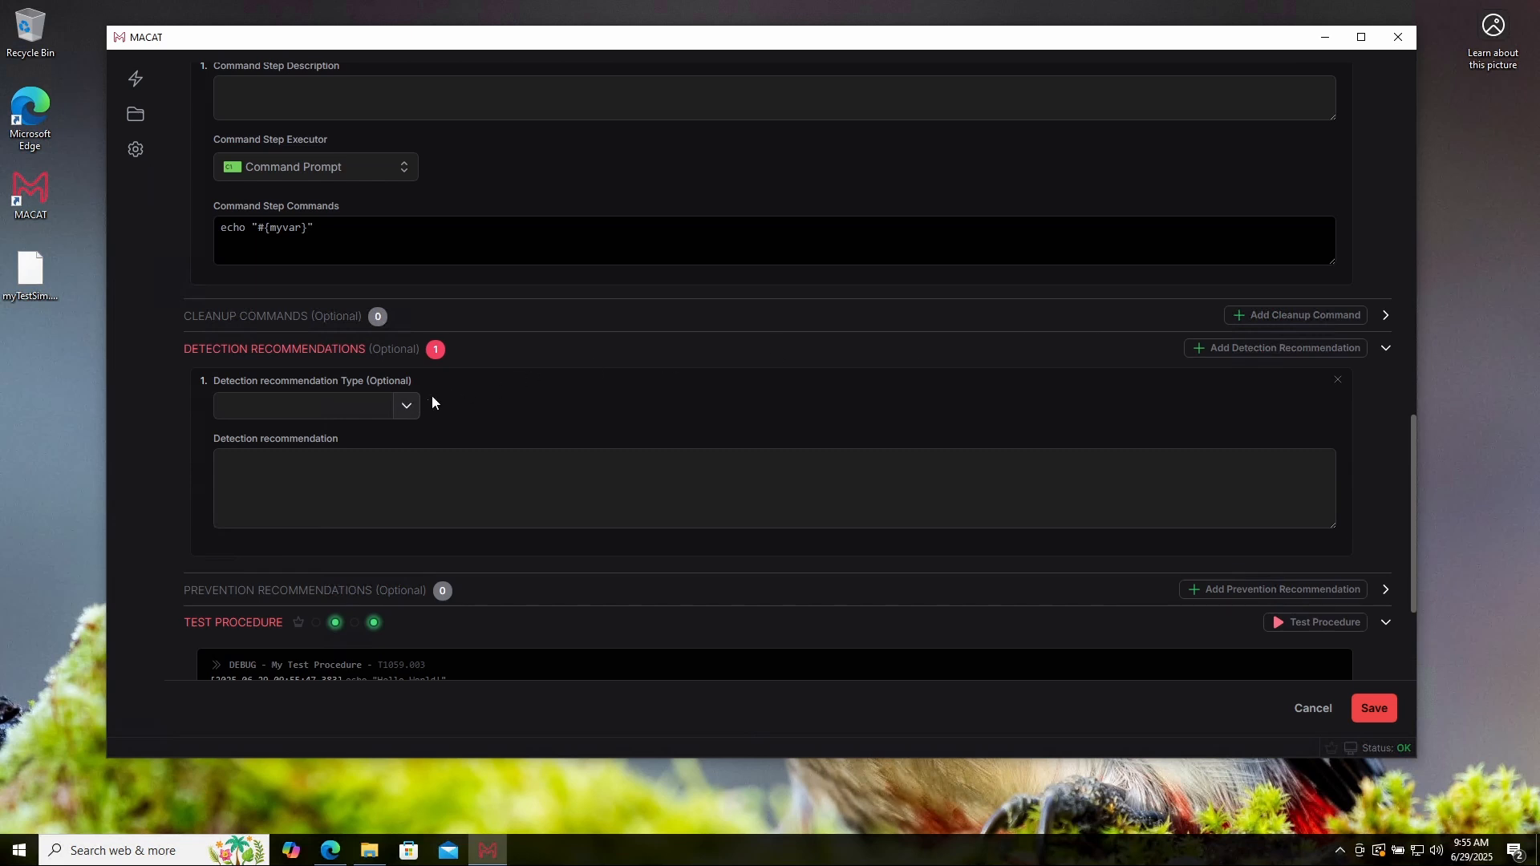
left_click(407, 411)
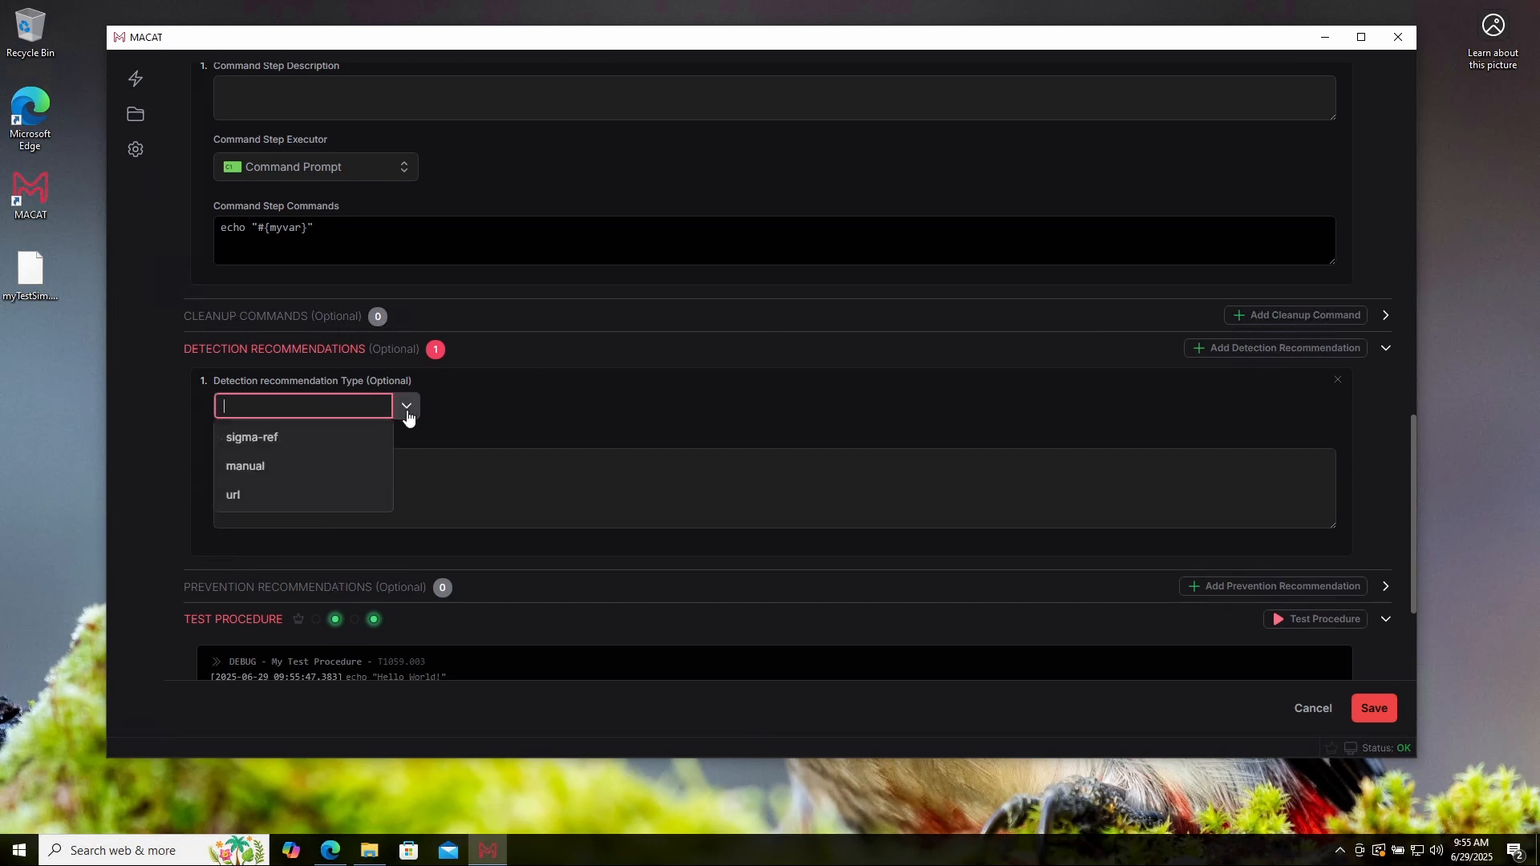
left_click(312, 449)
left_click(403, 482)
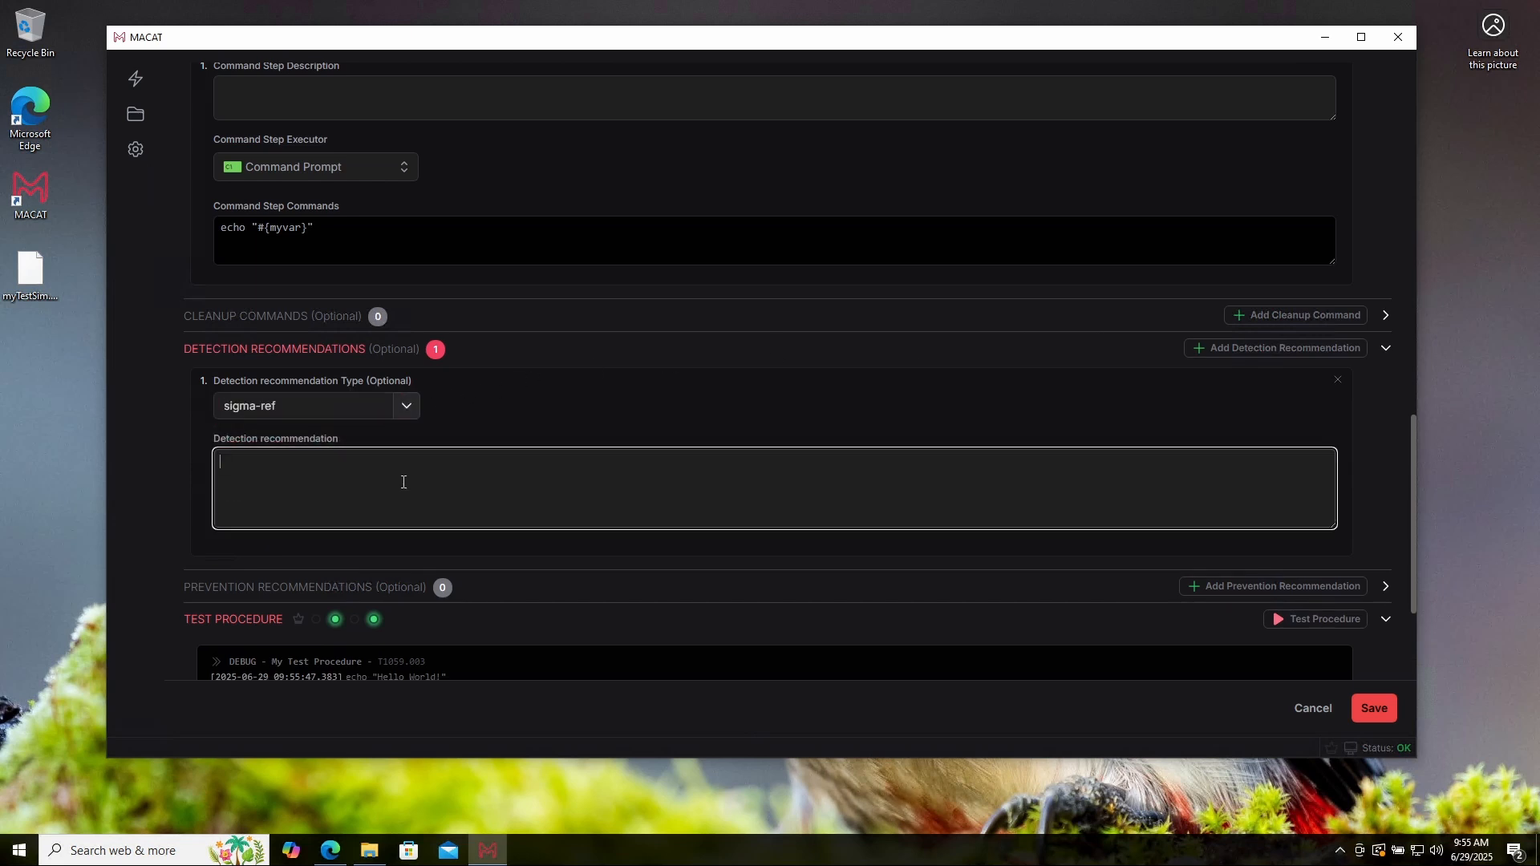
type("https://url-to-sigma-rule-here")
scroll(403, 482, "down", 3)
left_click(1374, 709)
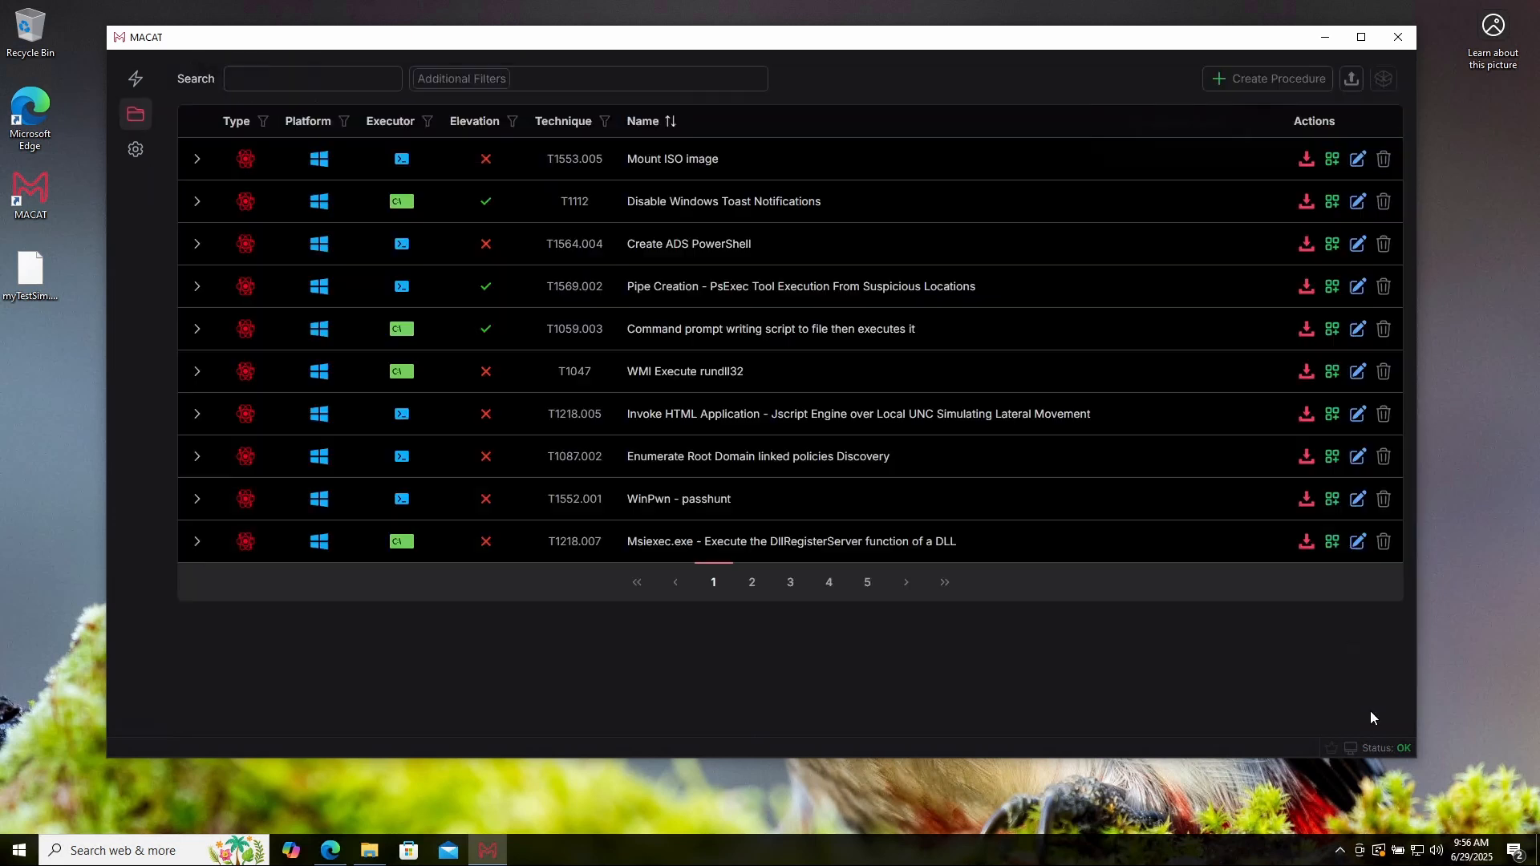
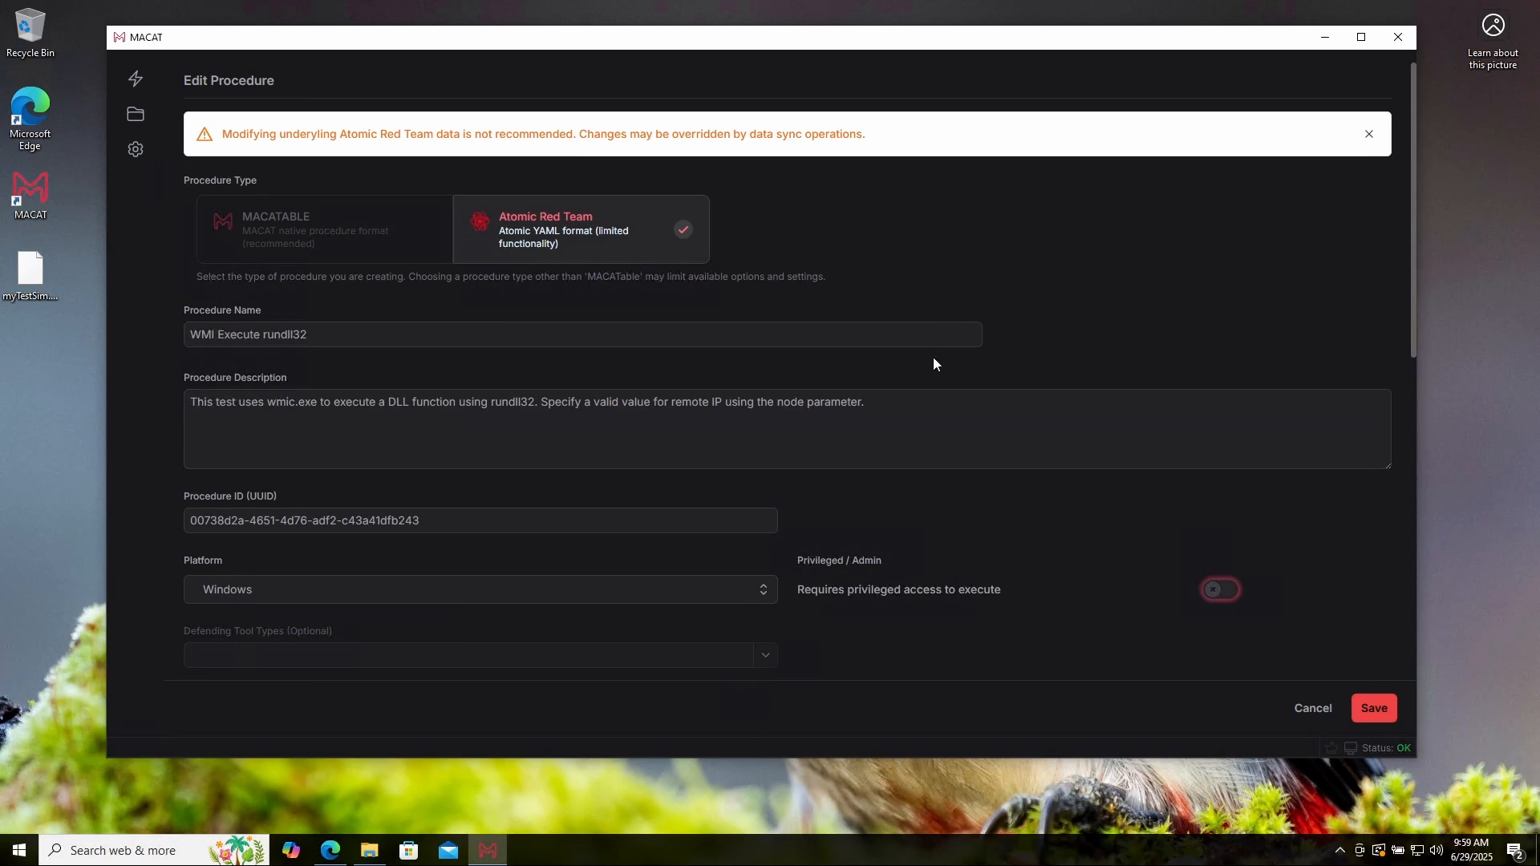
Step: Review the WMI Execute rundll32 procedure's details, CTI enrichment, variables and commands, and leave it without saving
scroll(931, 365, "down", 3)
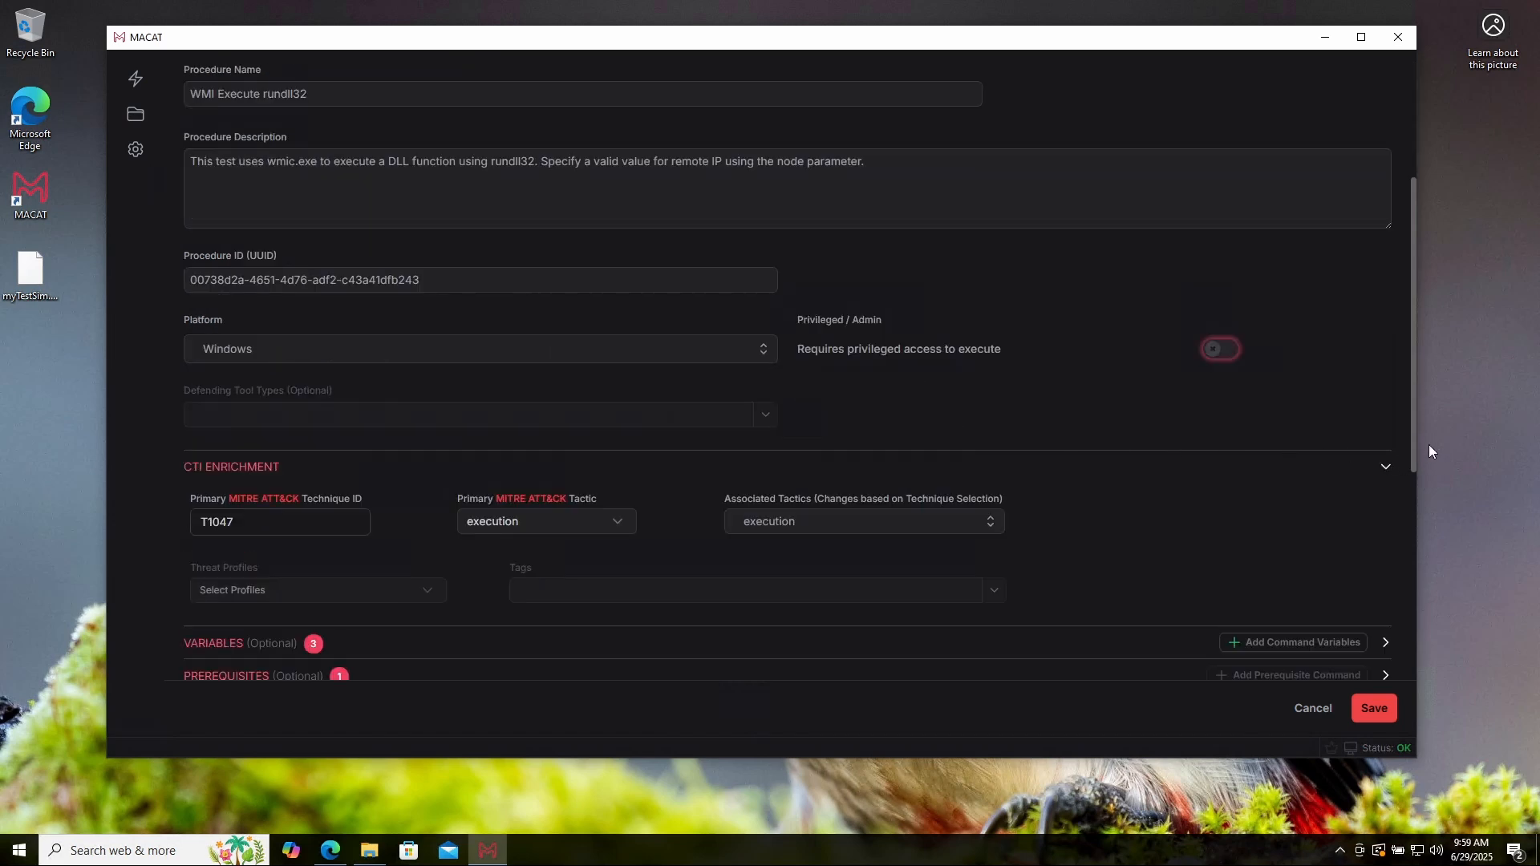
scroll(1163, 509, "down", 4)
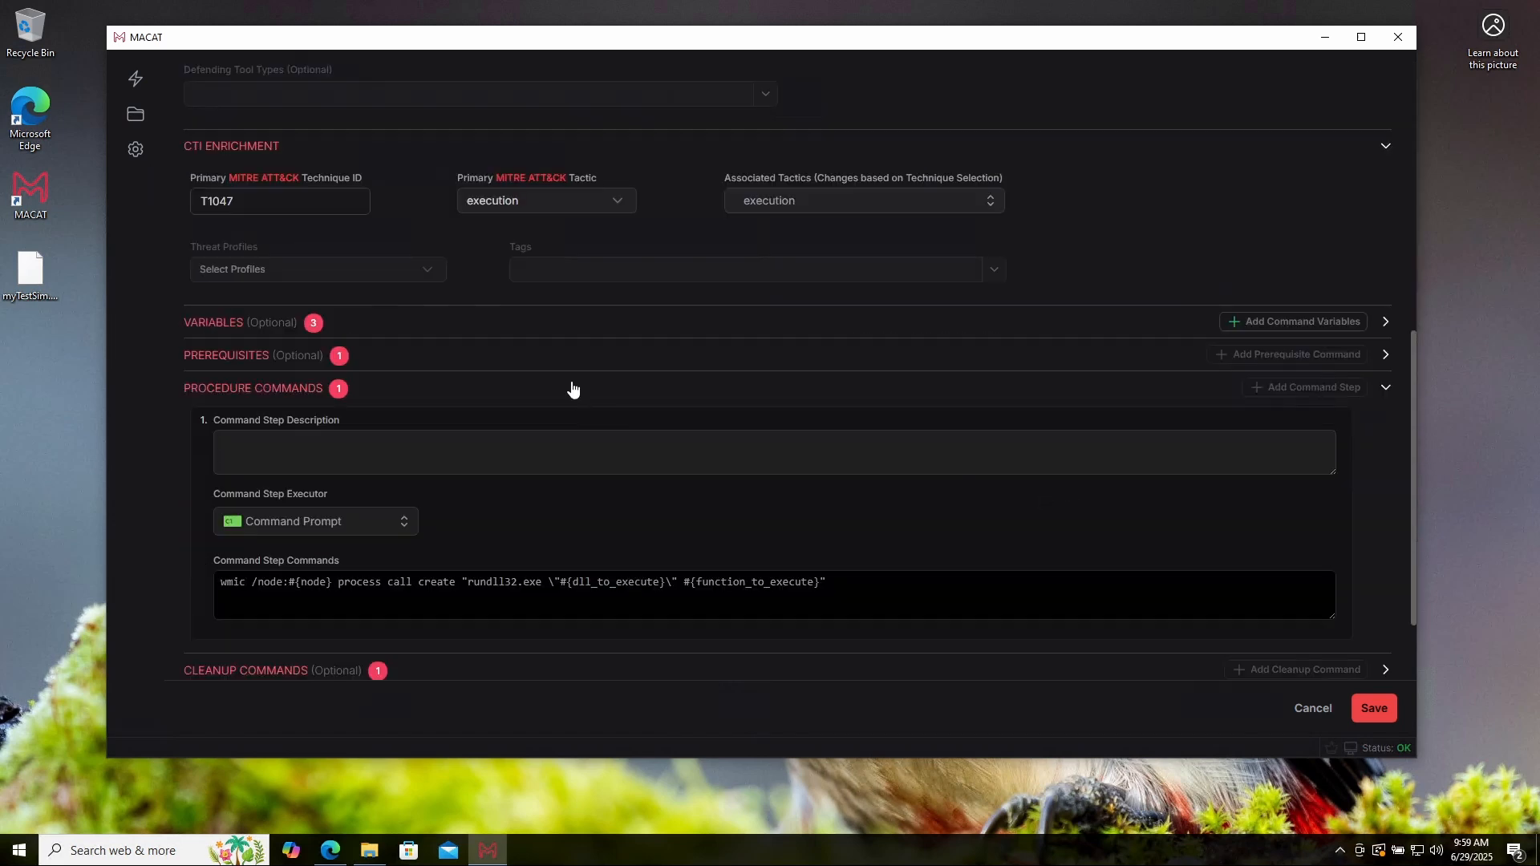
left_click(542, 330)
left_click(542, 331)
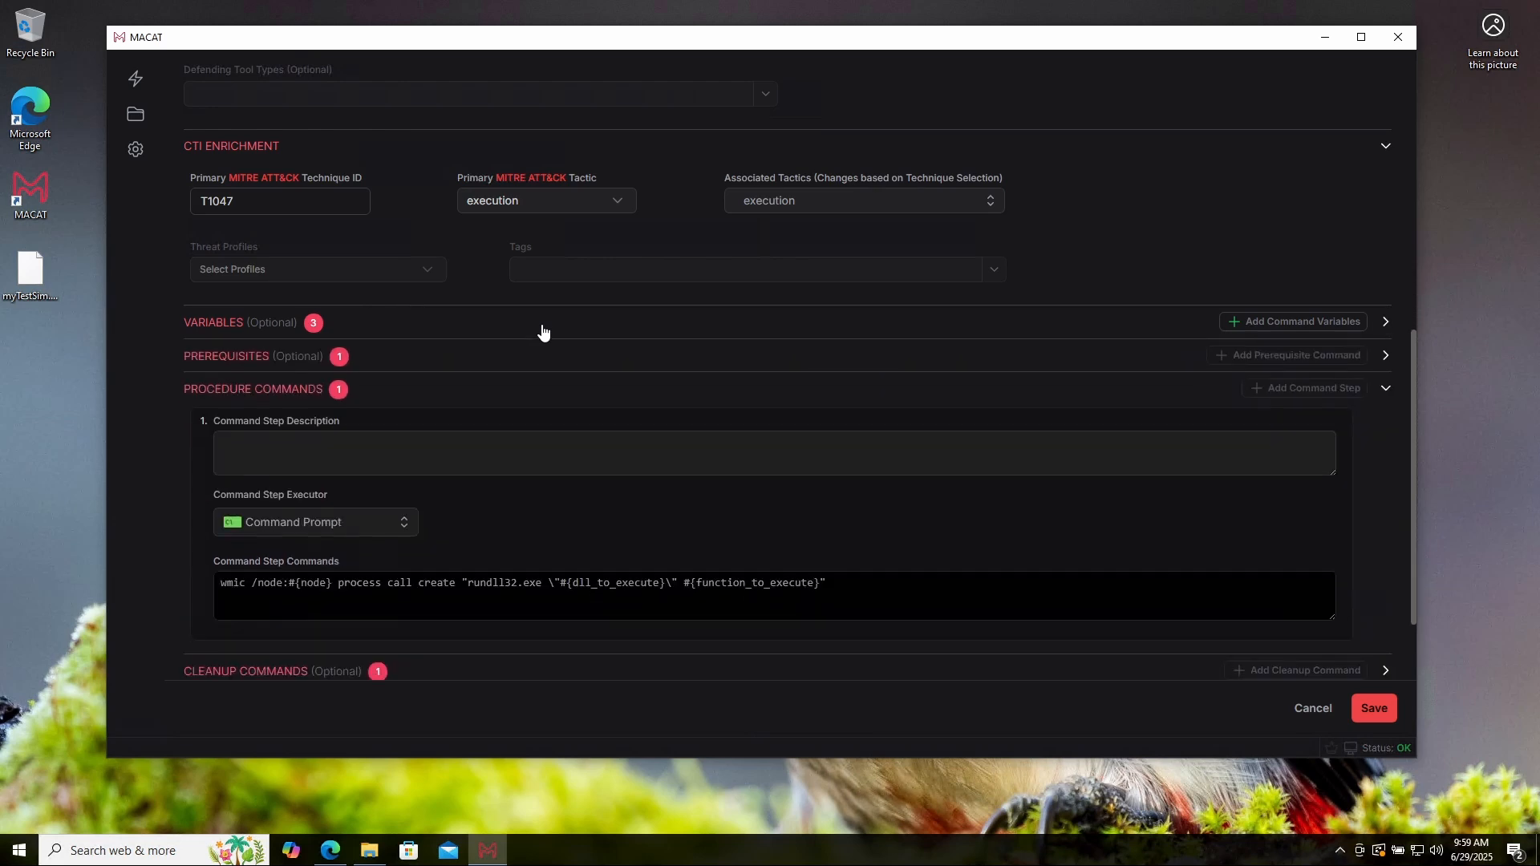
scroll(690, 382, "up", 8)
left_click(1313, 708)
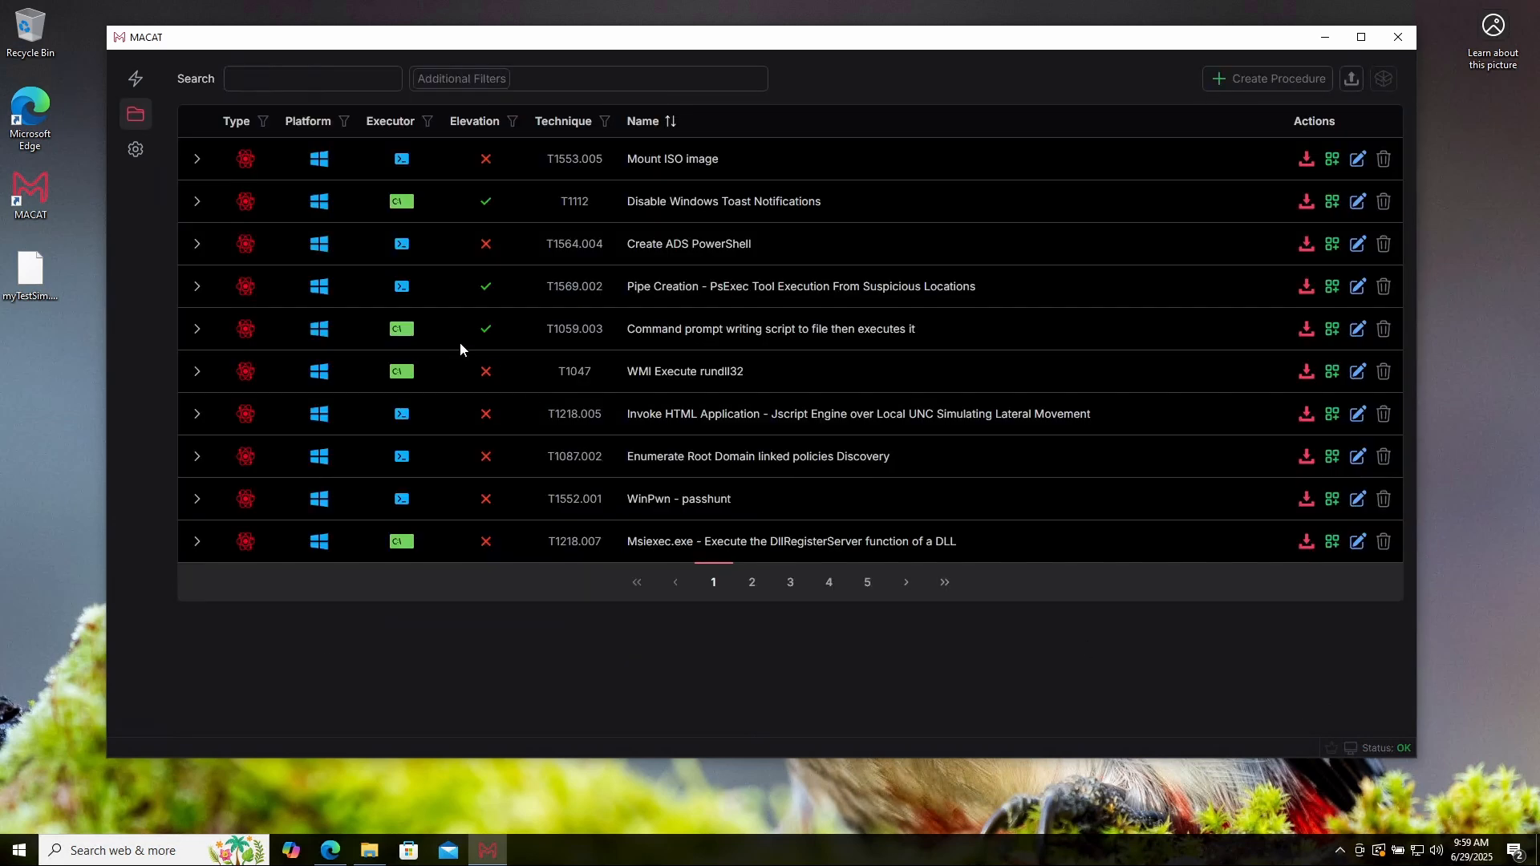
Step: Search the procedure library for DEBUG and enter shared in the file name for the bulk procedure export to the Desktop
left_click(309, 77)
type("DEBUG")
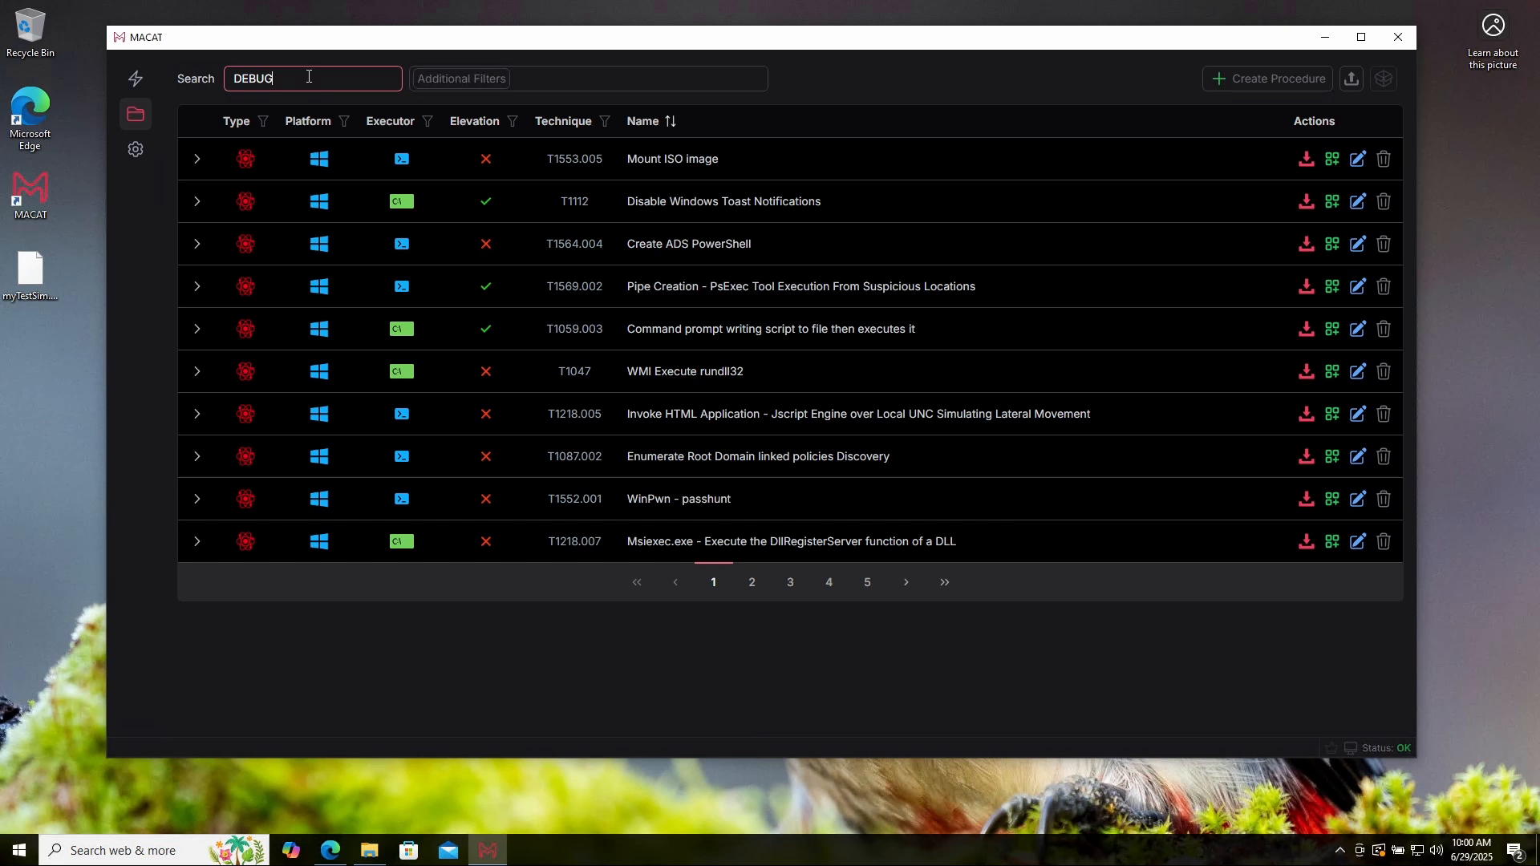
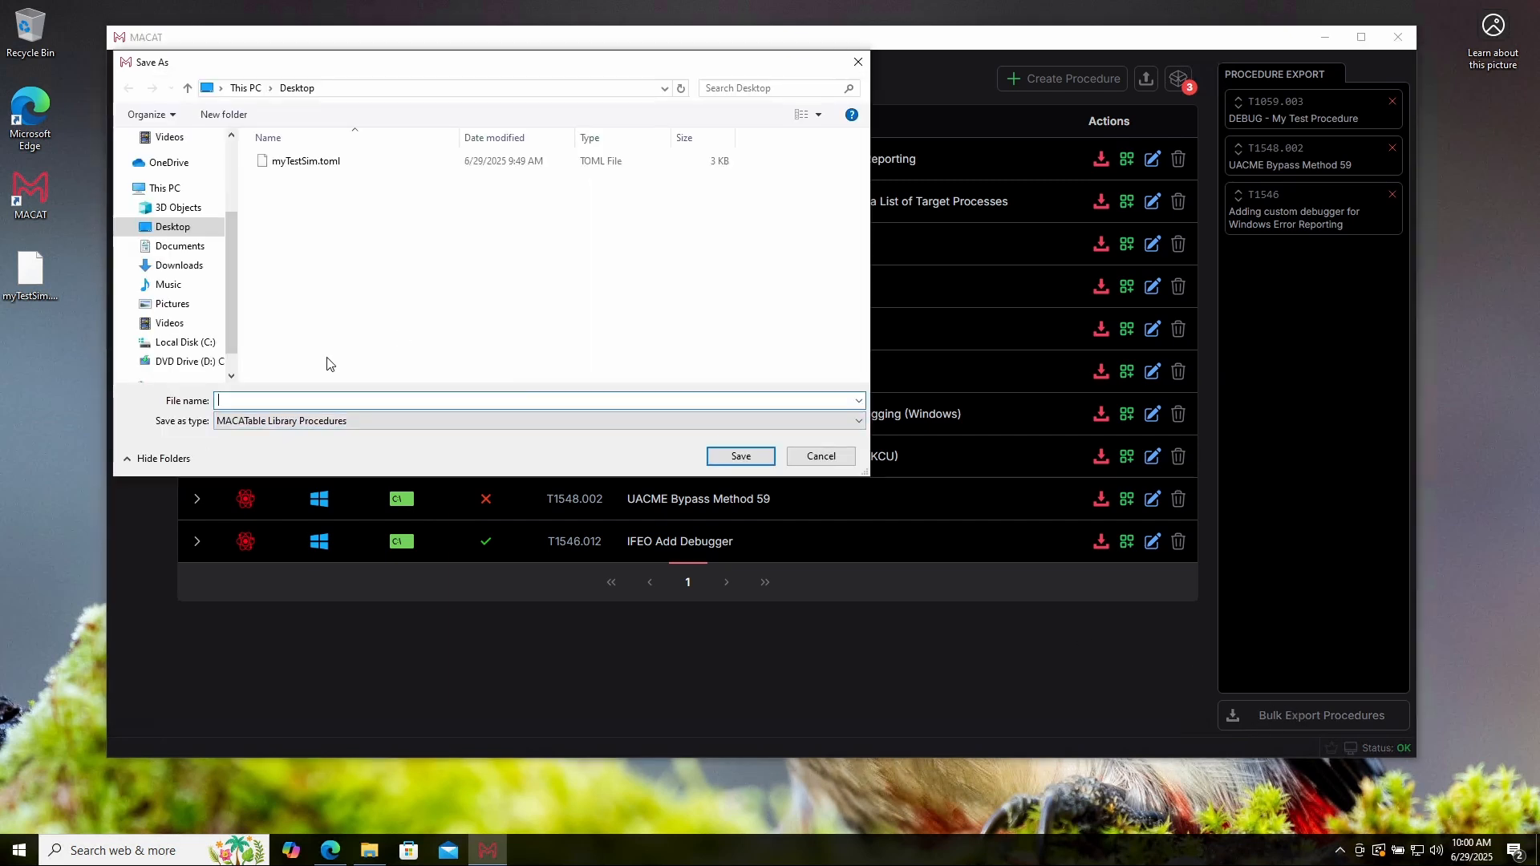
type("shared")
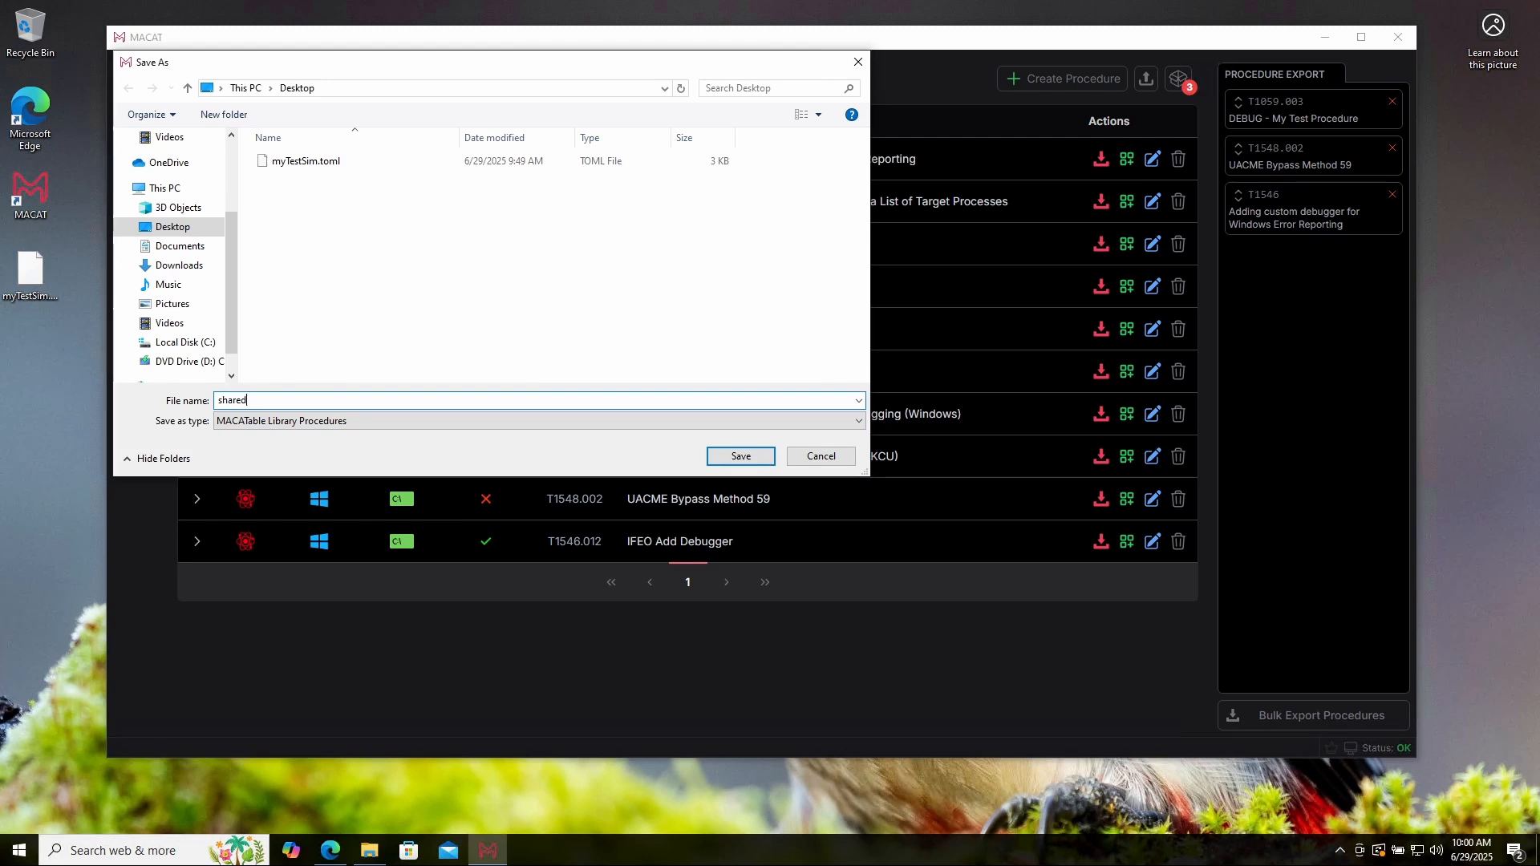
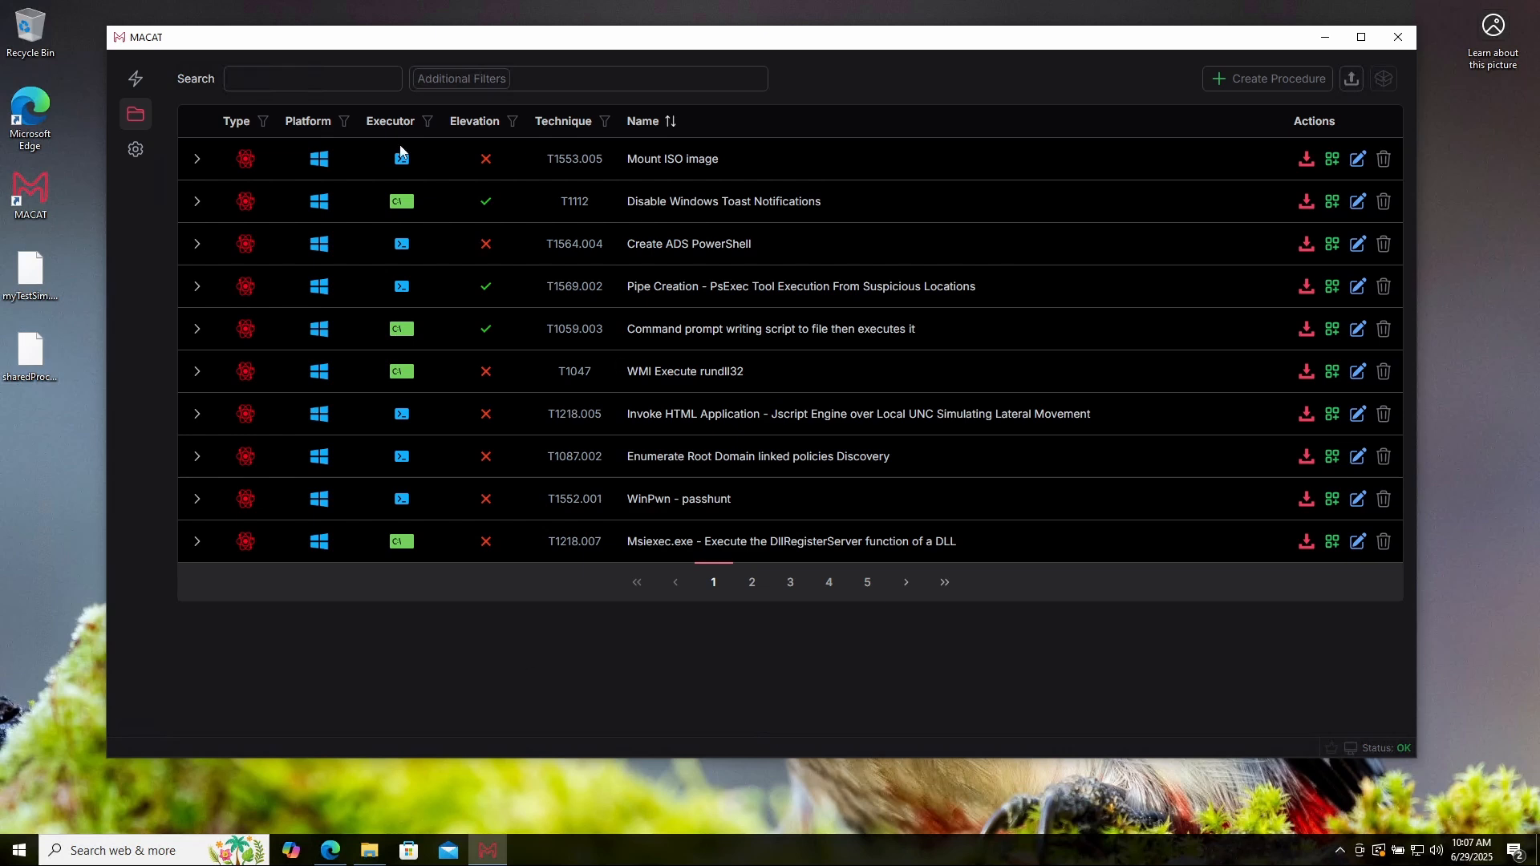
Step: Open the integrations configuration and set the VECTR application URL to sravectr.internal:8081
left_click(135, 151)
left_click(391, 85)
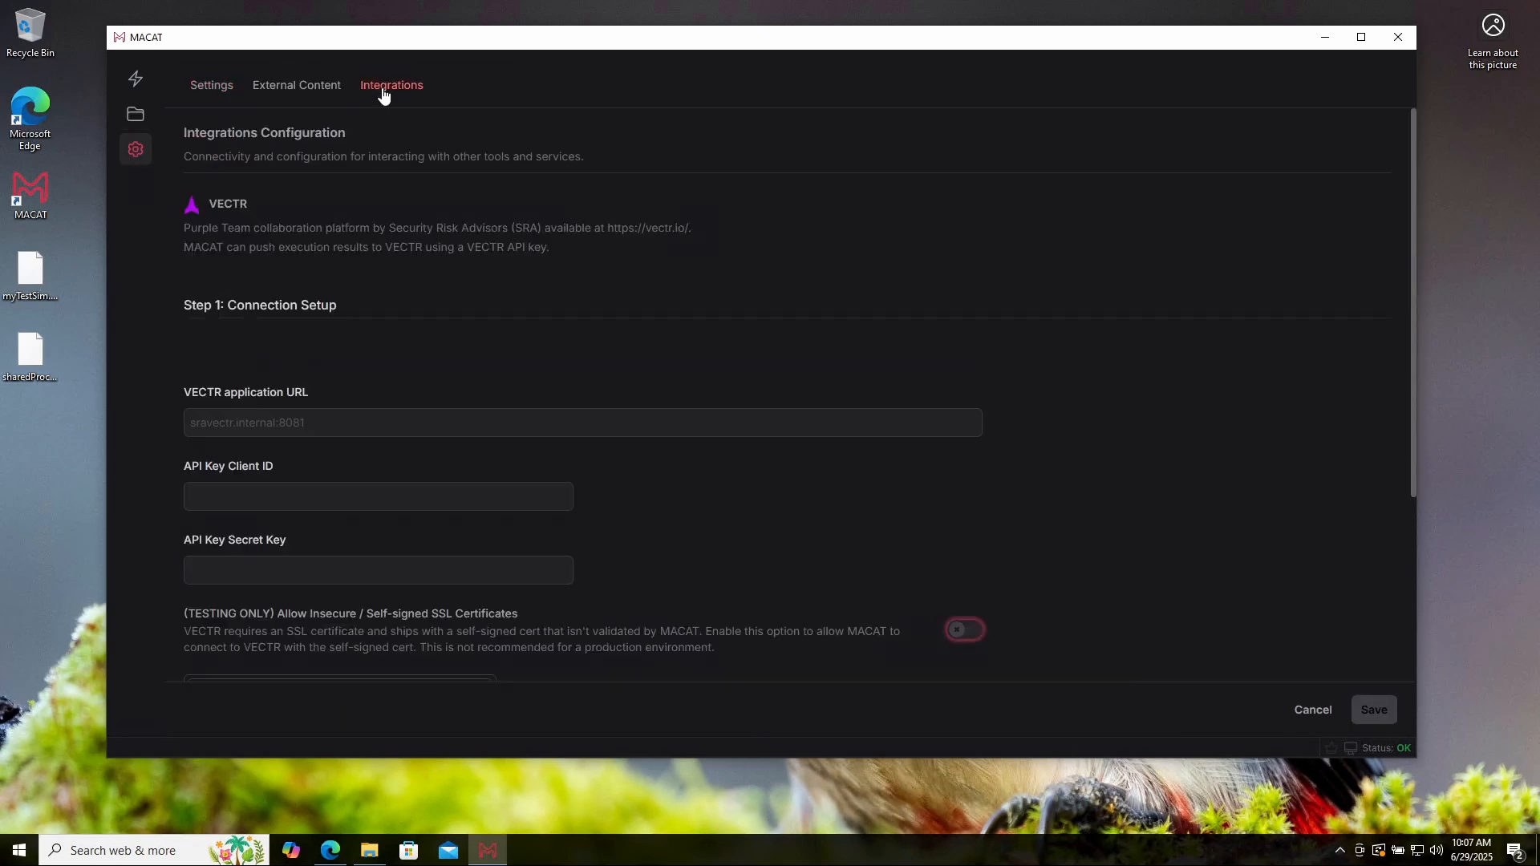
left_click(410, 427)
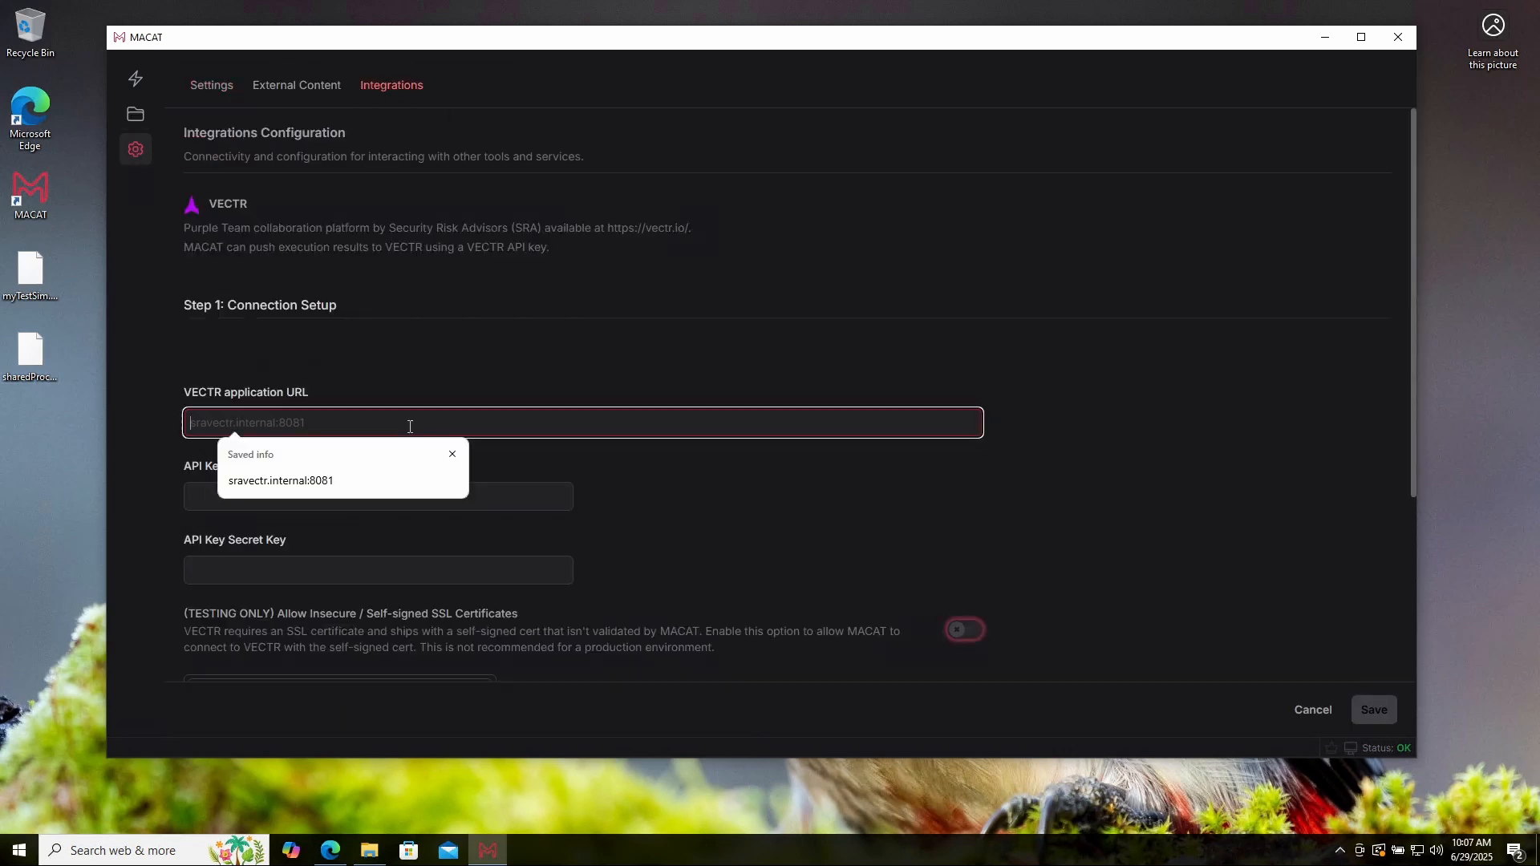
left_click(313, 480)
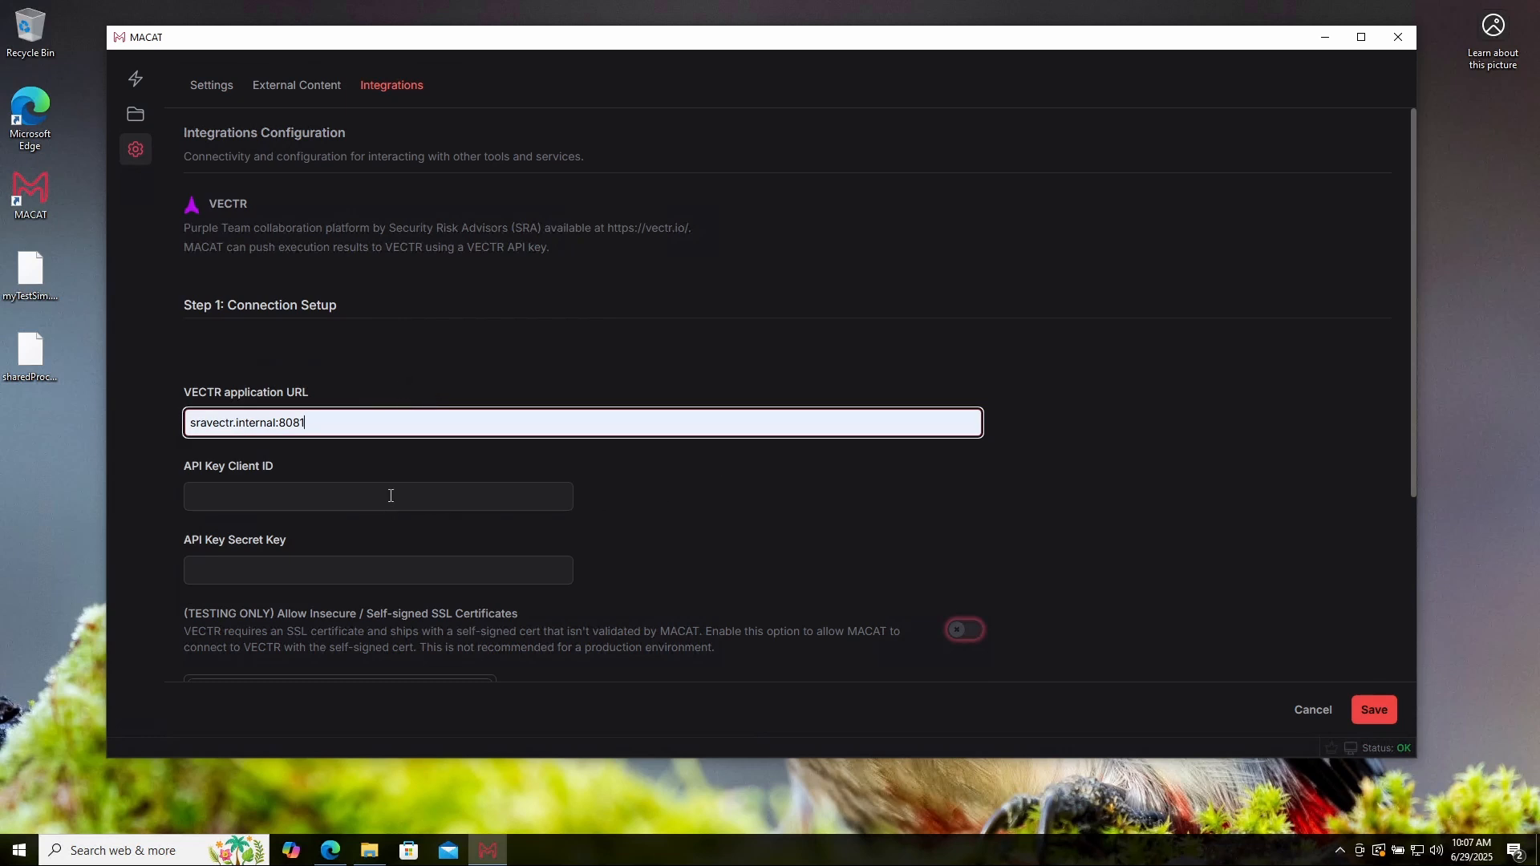
Step: Create a text document named vectr on the desktop and open it
right_click(22, 446)
mouse_move(96, 574)
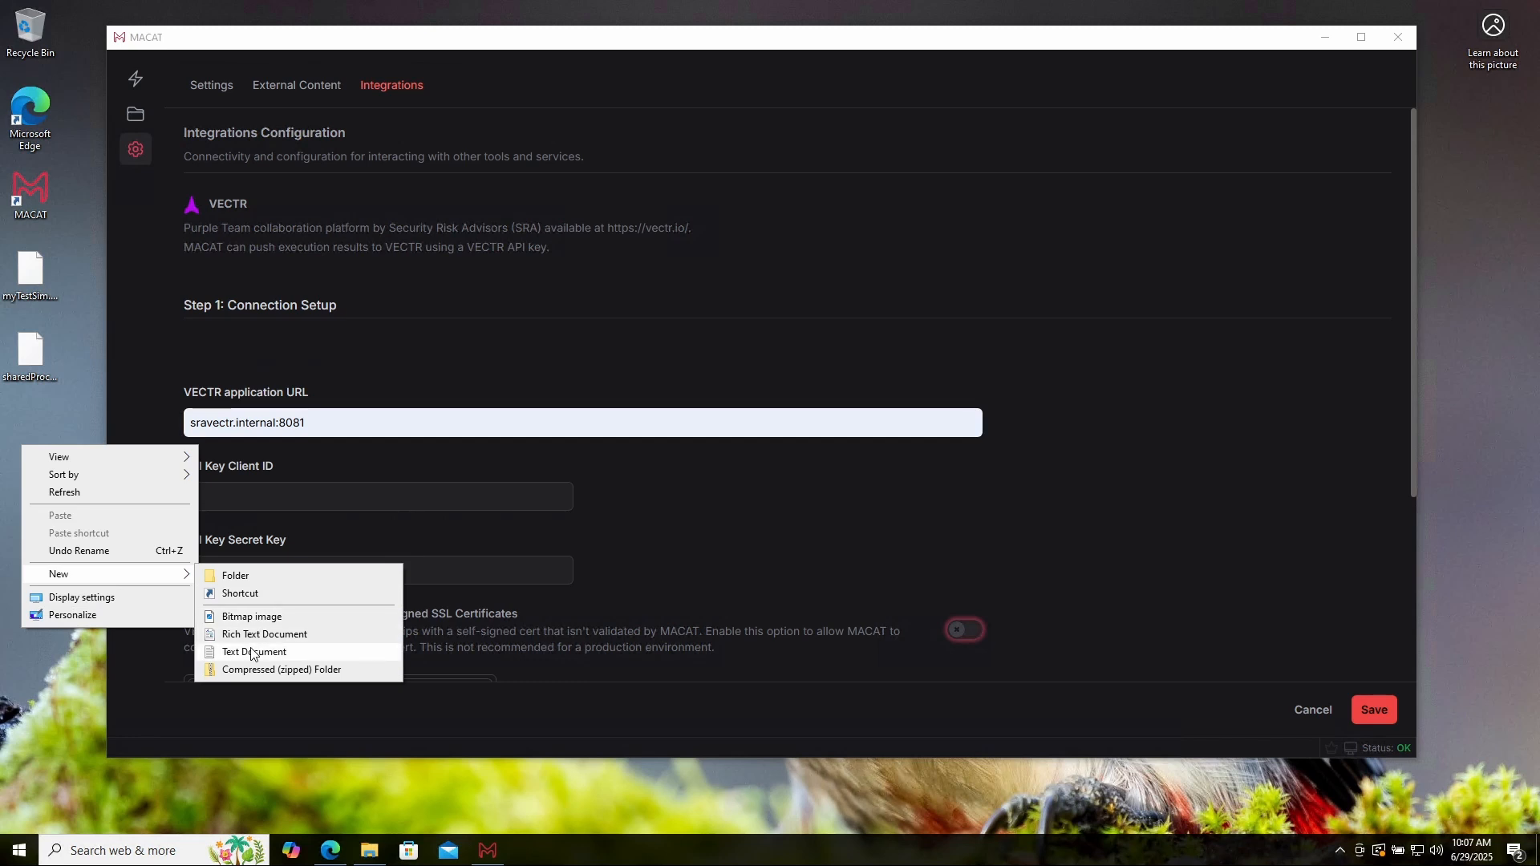
left_click(251, 652)
type("vectr")
key("Return")
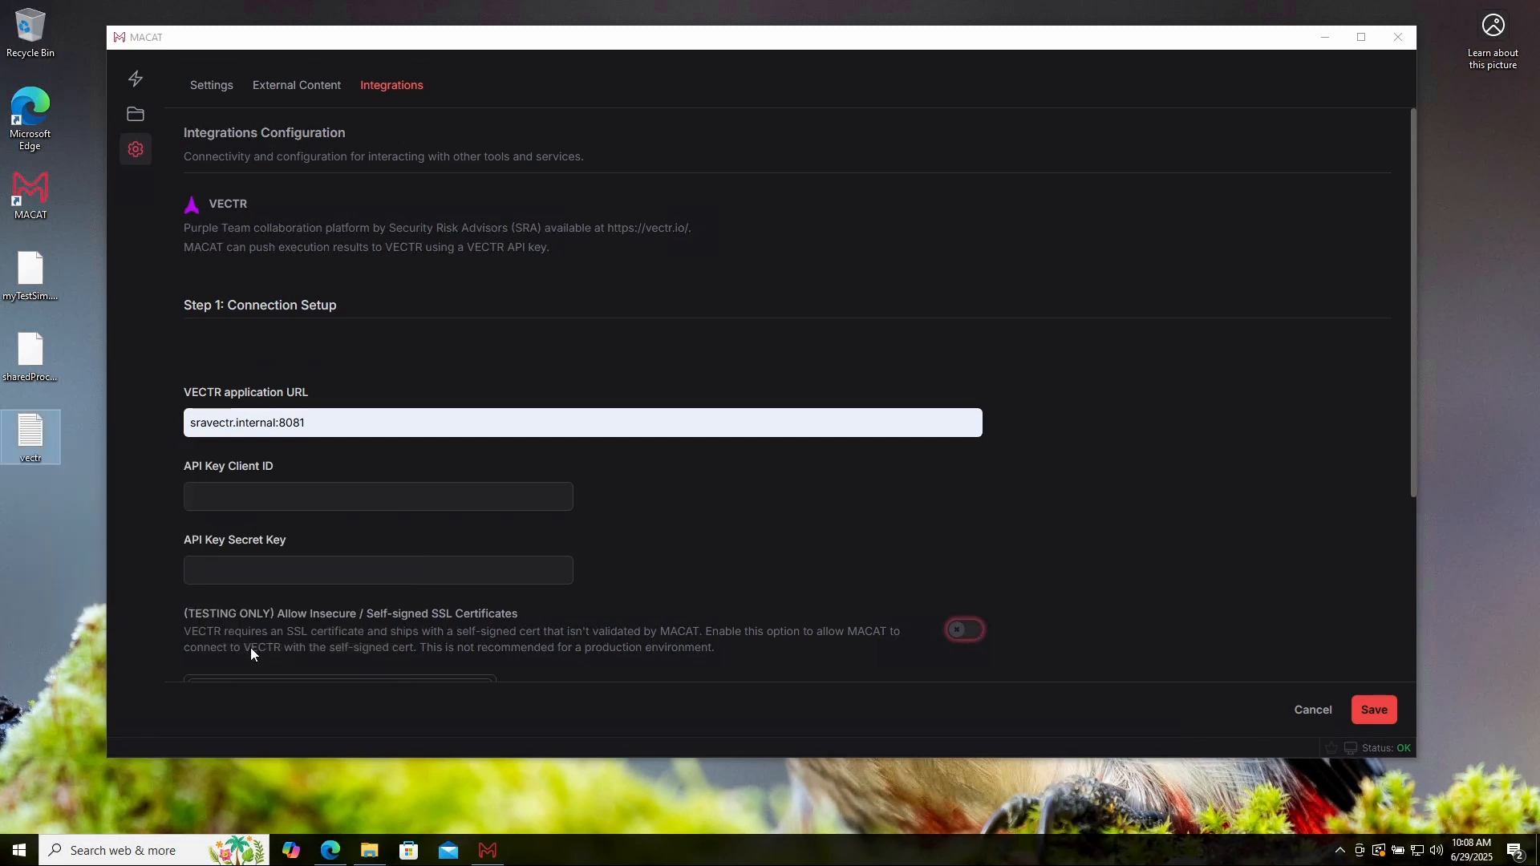
key("Return")
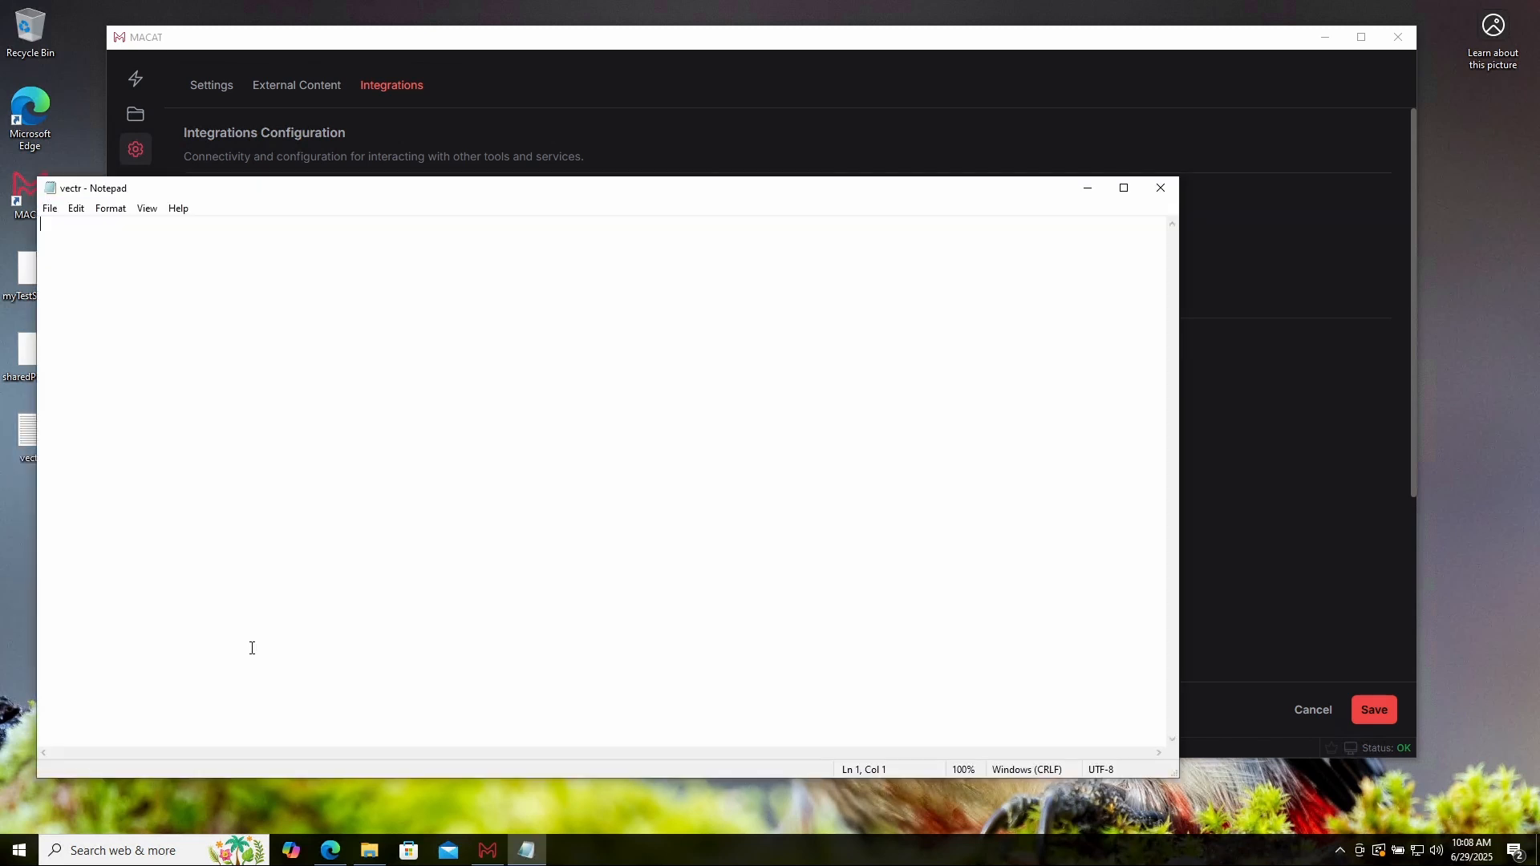
Step: Switch to VECTR in the Edge browser and create a custom assessment named 2025 MACAT Test
left_click(331, 851)
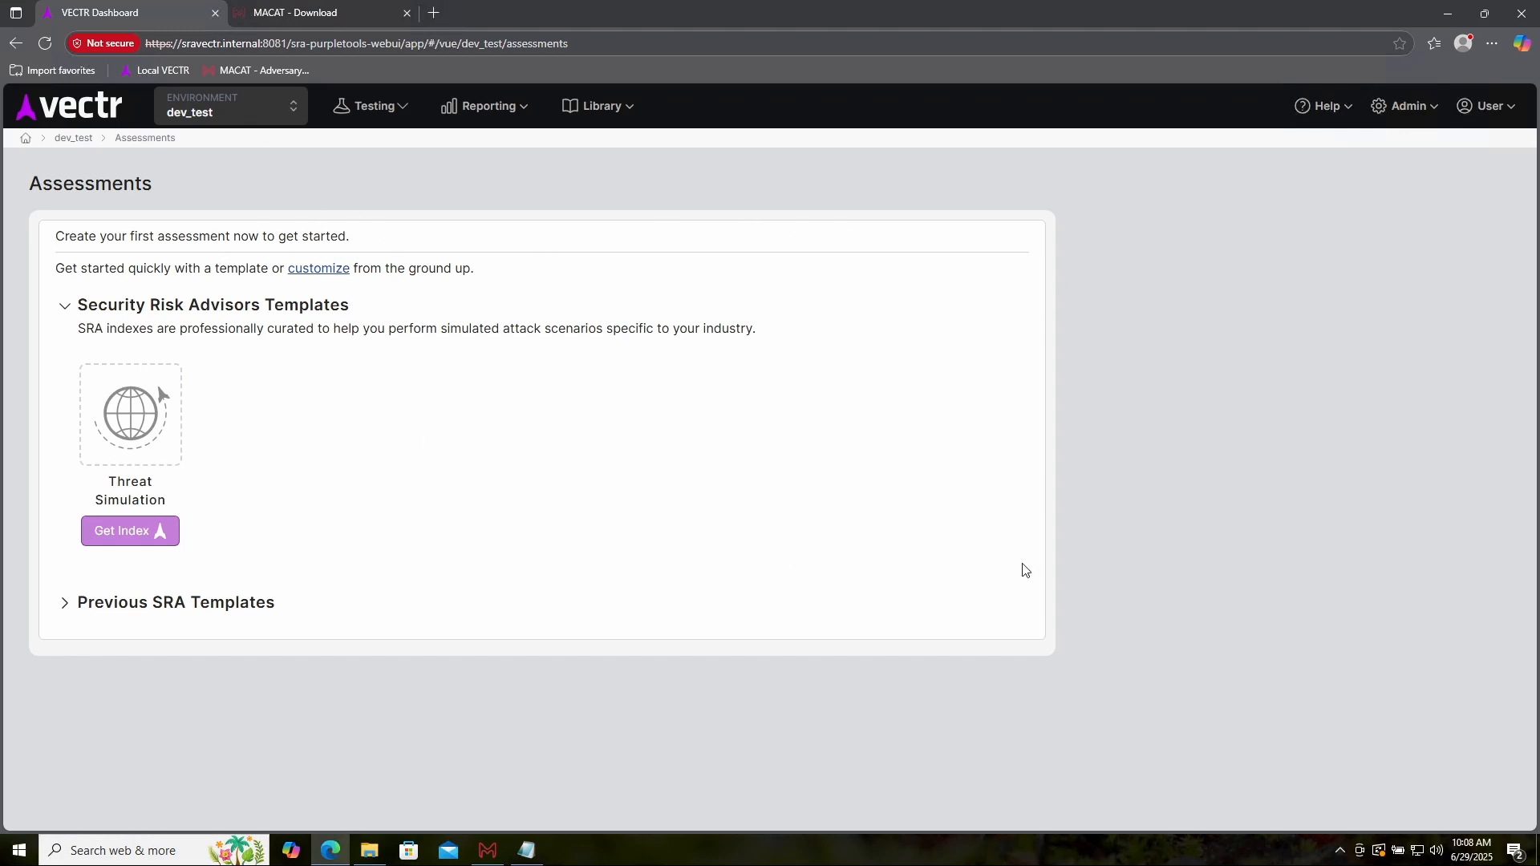
left_click(312, 269)
triple_click(235, 276)
type("2025 MACAT Test")
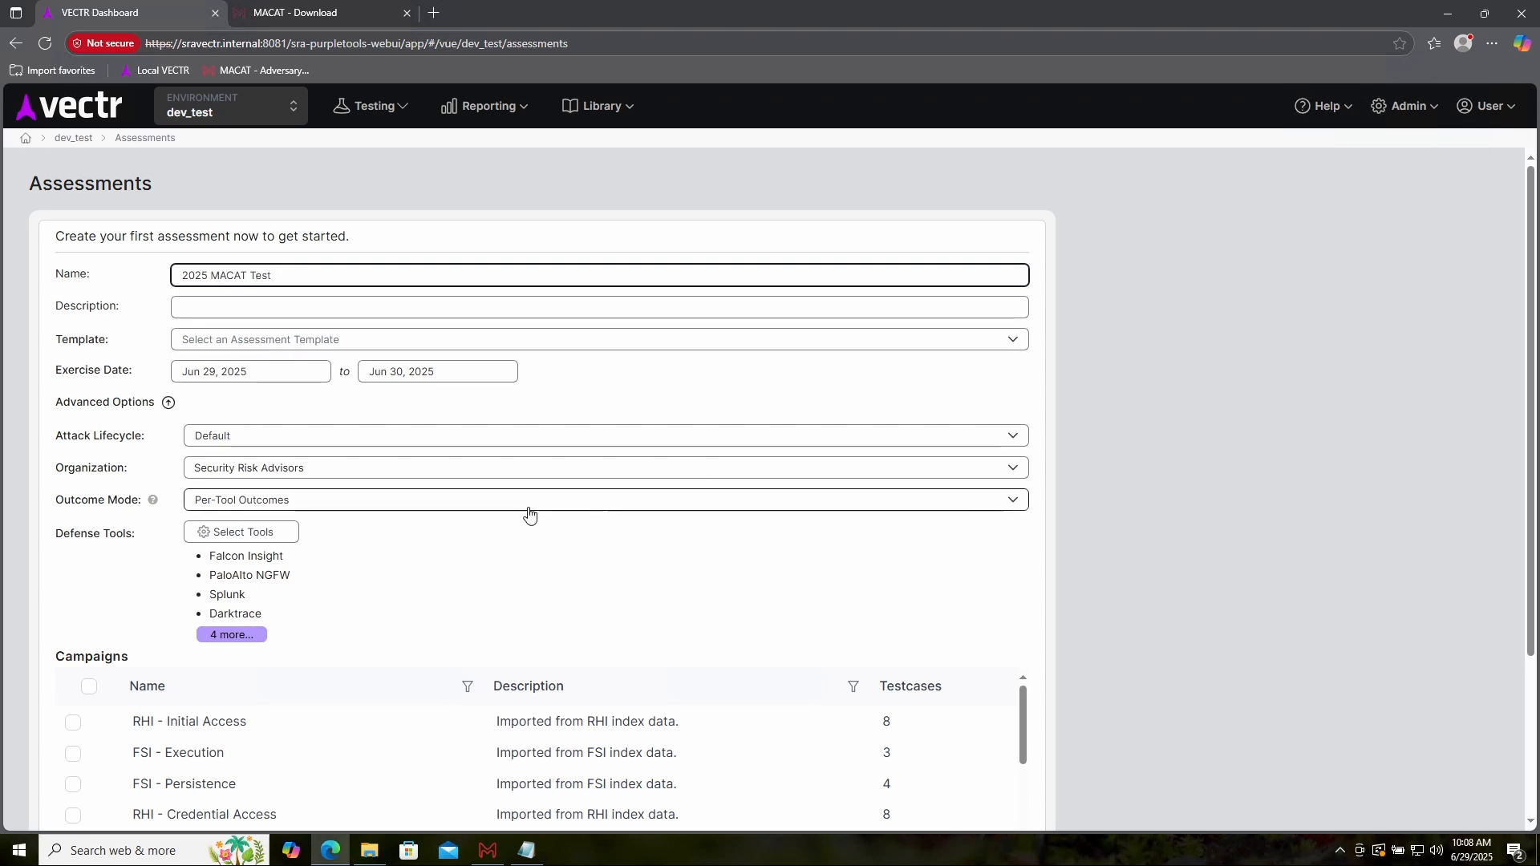
scroll(529, 514, "down", 2)
left_click(1014, 772)
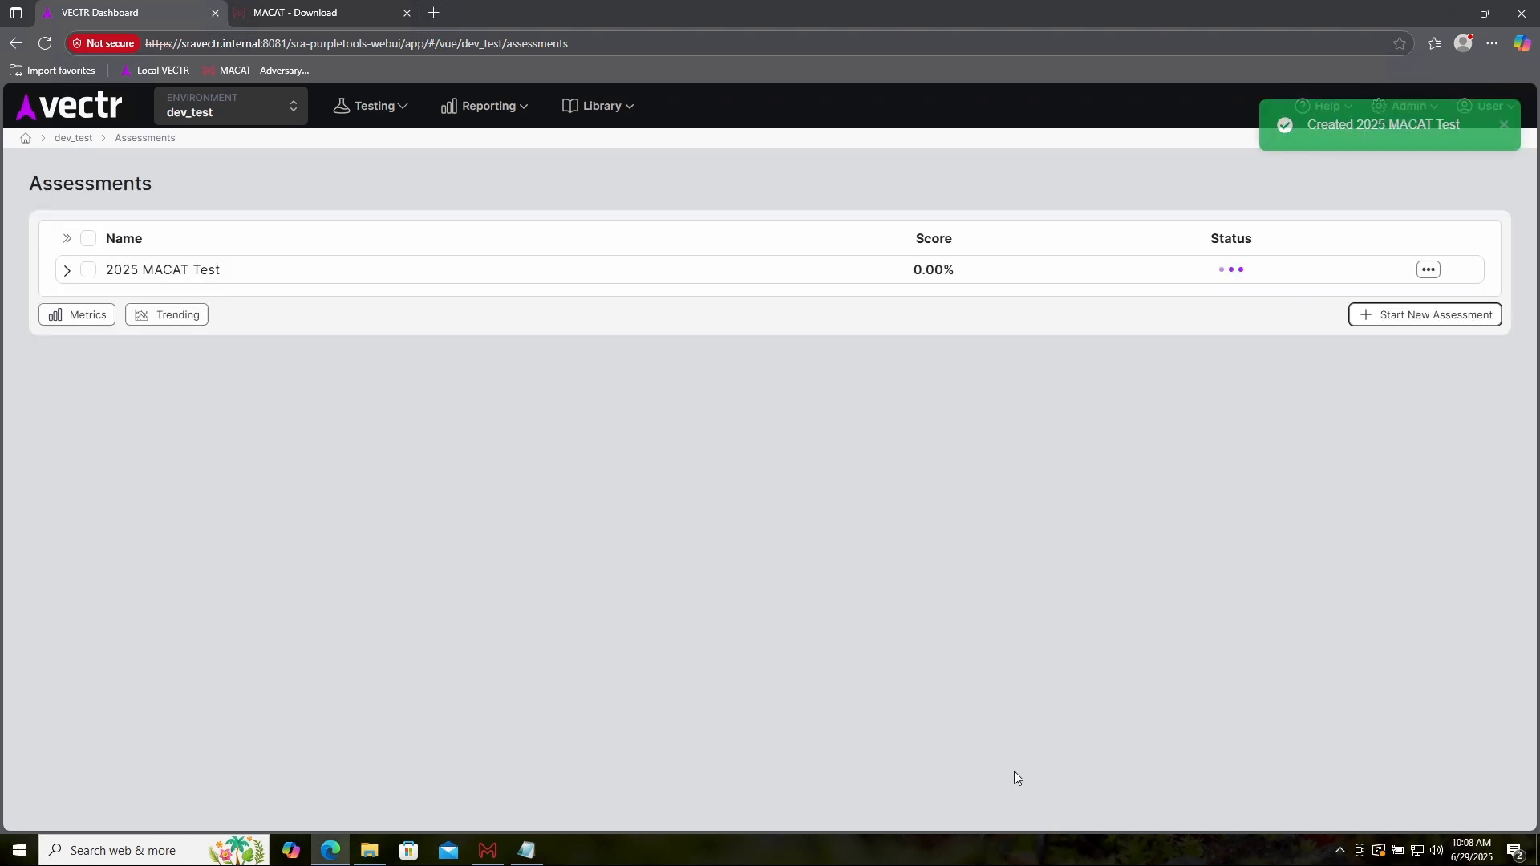
left_click(1503, 125)
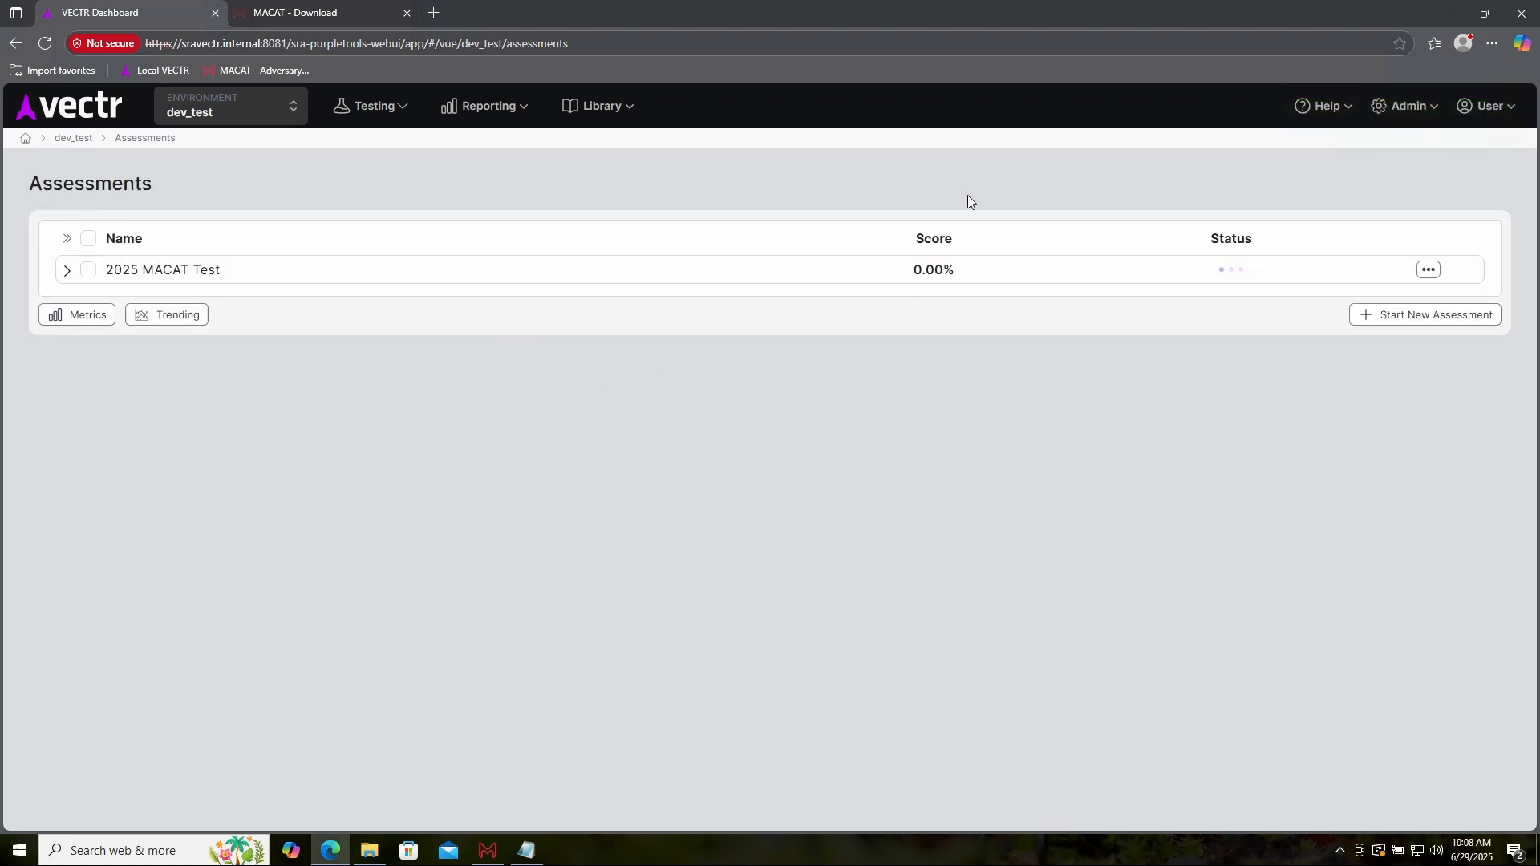
Step: Create a new API key in the VECTR user profile
left_click(1500, 109)
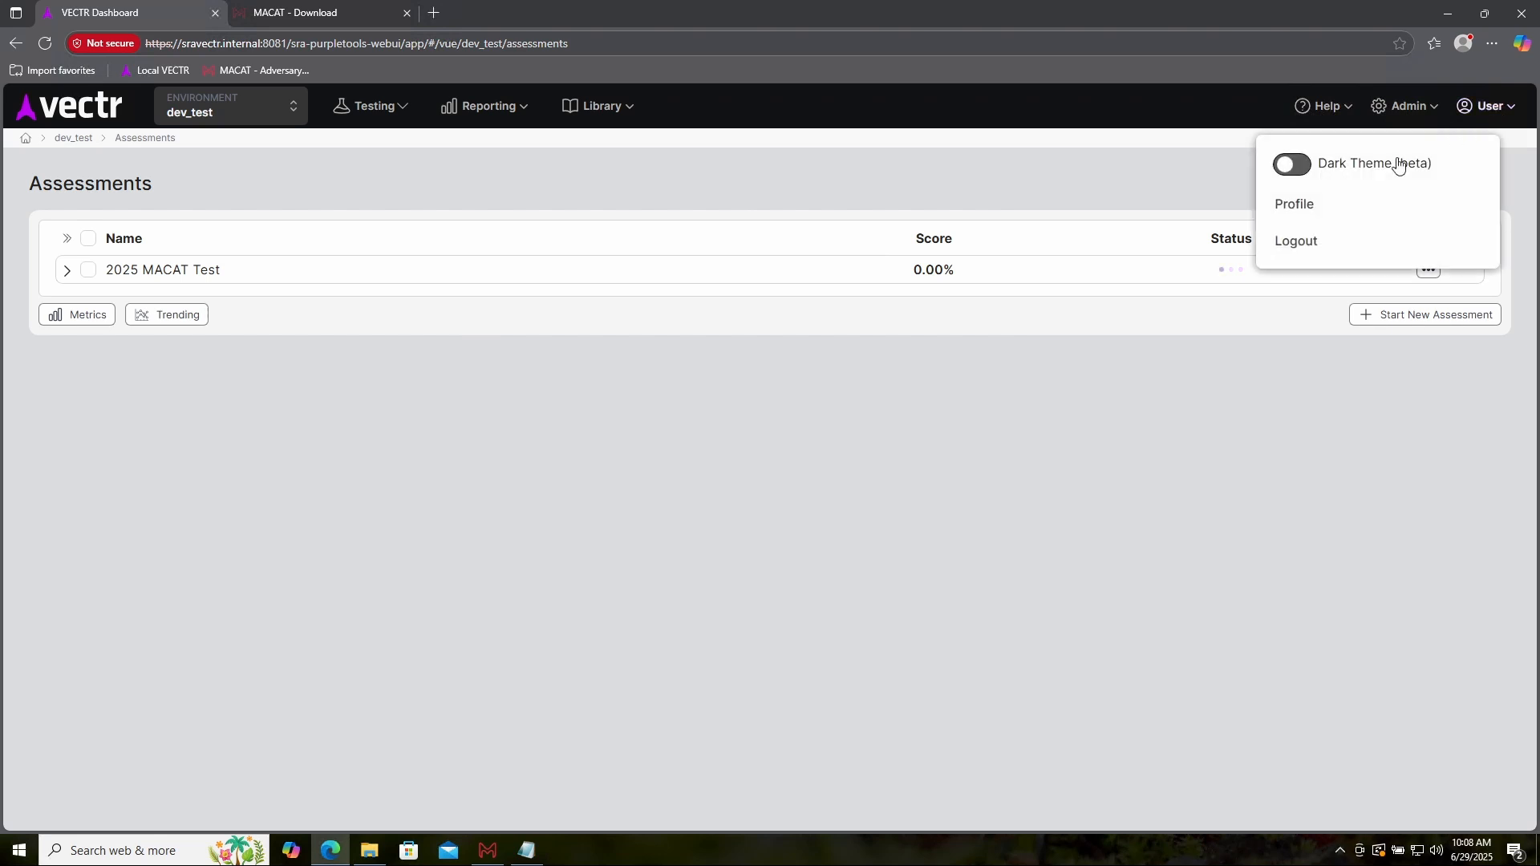
left_click(1327, 204)
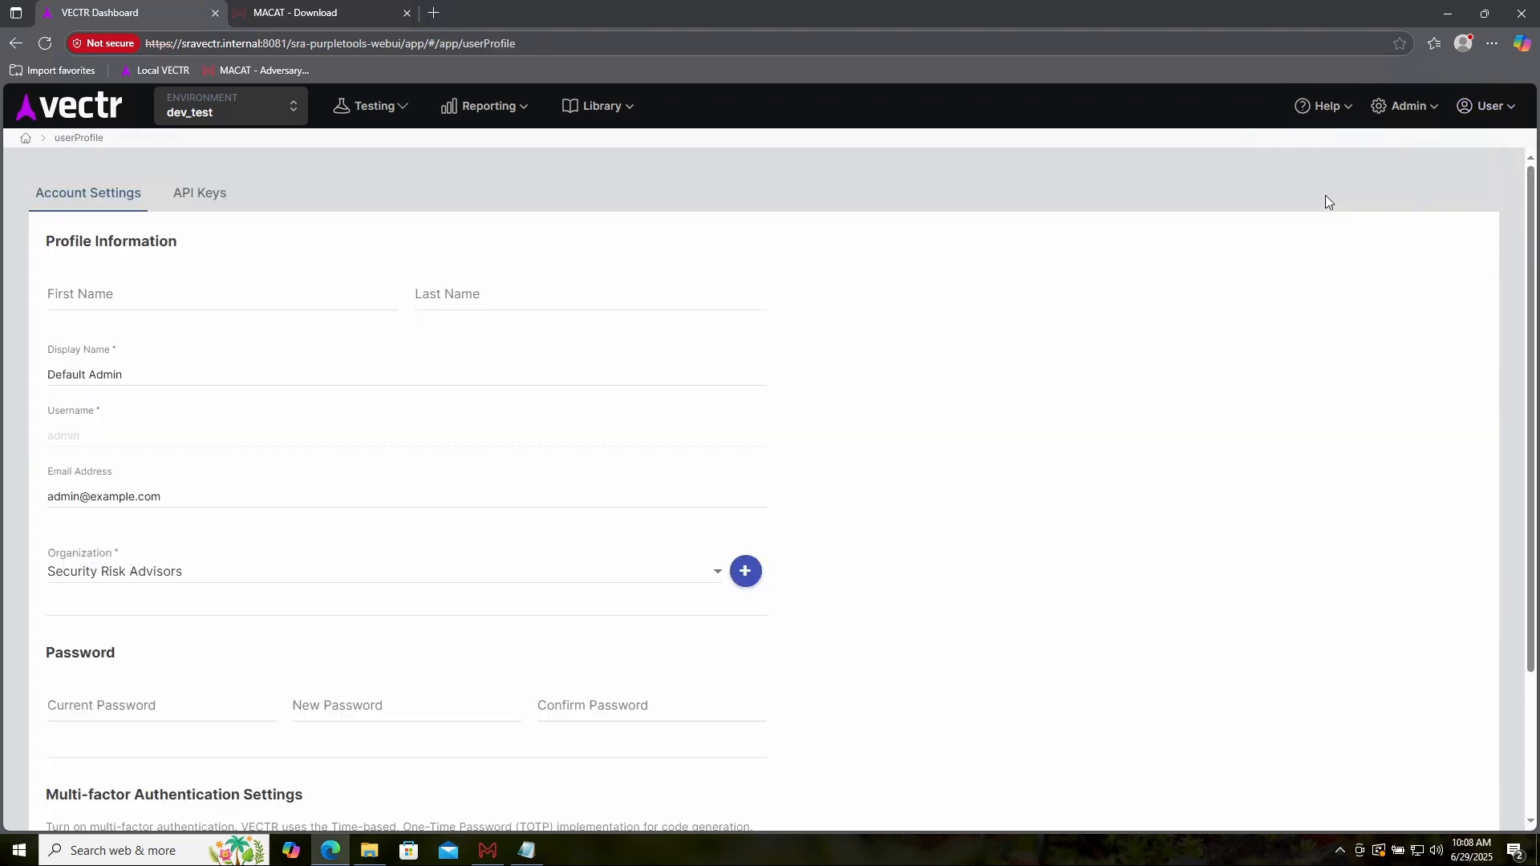
left_click(210, 192)
left_click(1444, 249)
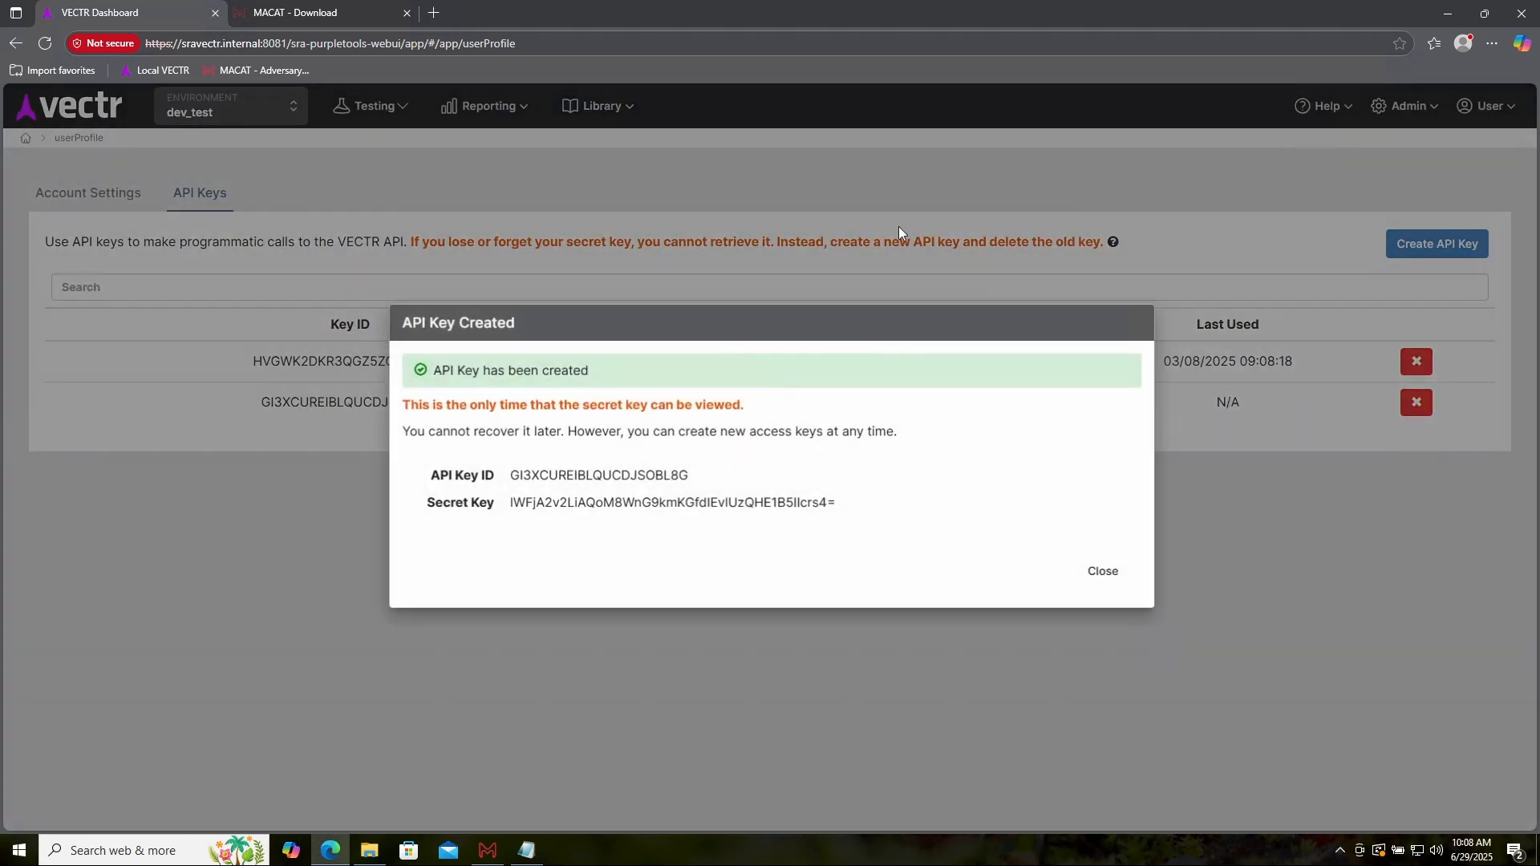
Step: Copy the new API key's ID into the vectr text document in Notepad
double_click(644, 479)
key("ctrl+c")
left_click(526, 850)
key("ctrl+v")
left_click(1118, 188)
Step: Copy the API key's secret key onto a second line of the vectr text document and save the file
left_click_drag(839, 505, 501, 514)
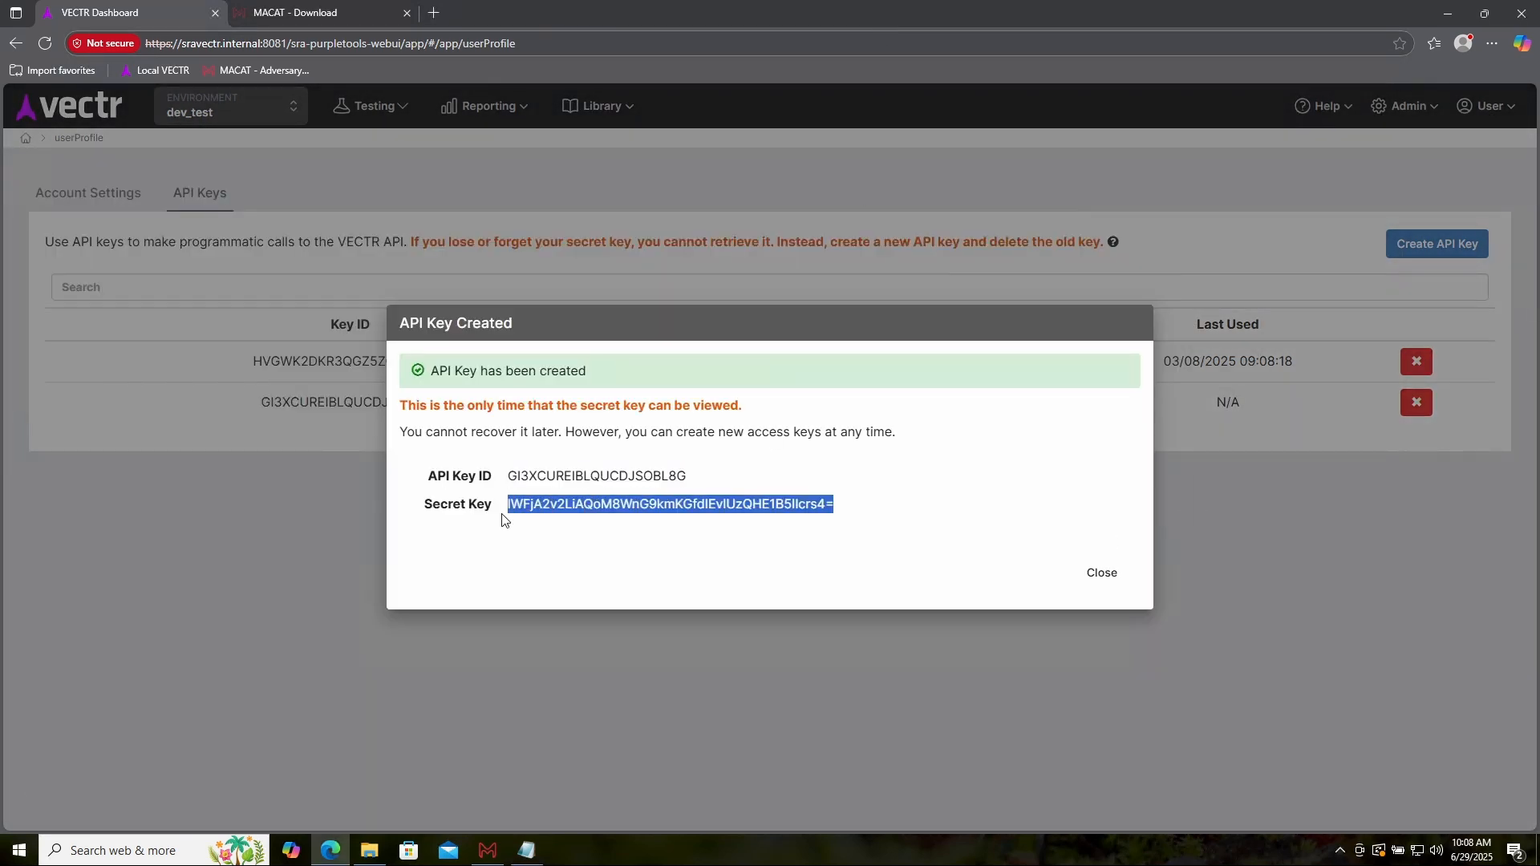
key("ctrl+c")
left_click(526, 850)
key("Return")
key("ctrl+v")
key("ctrl+s")
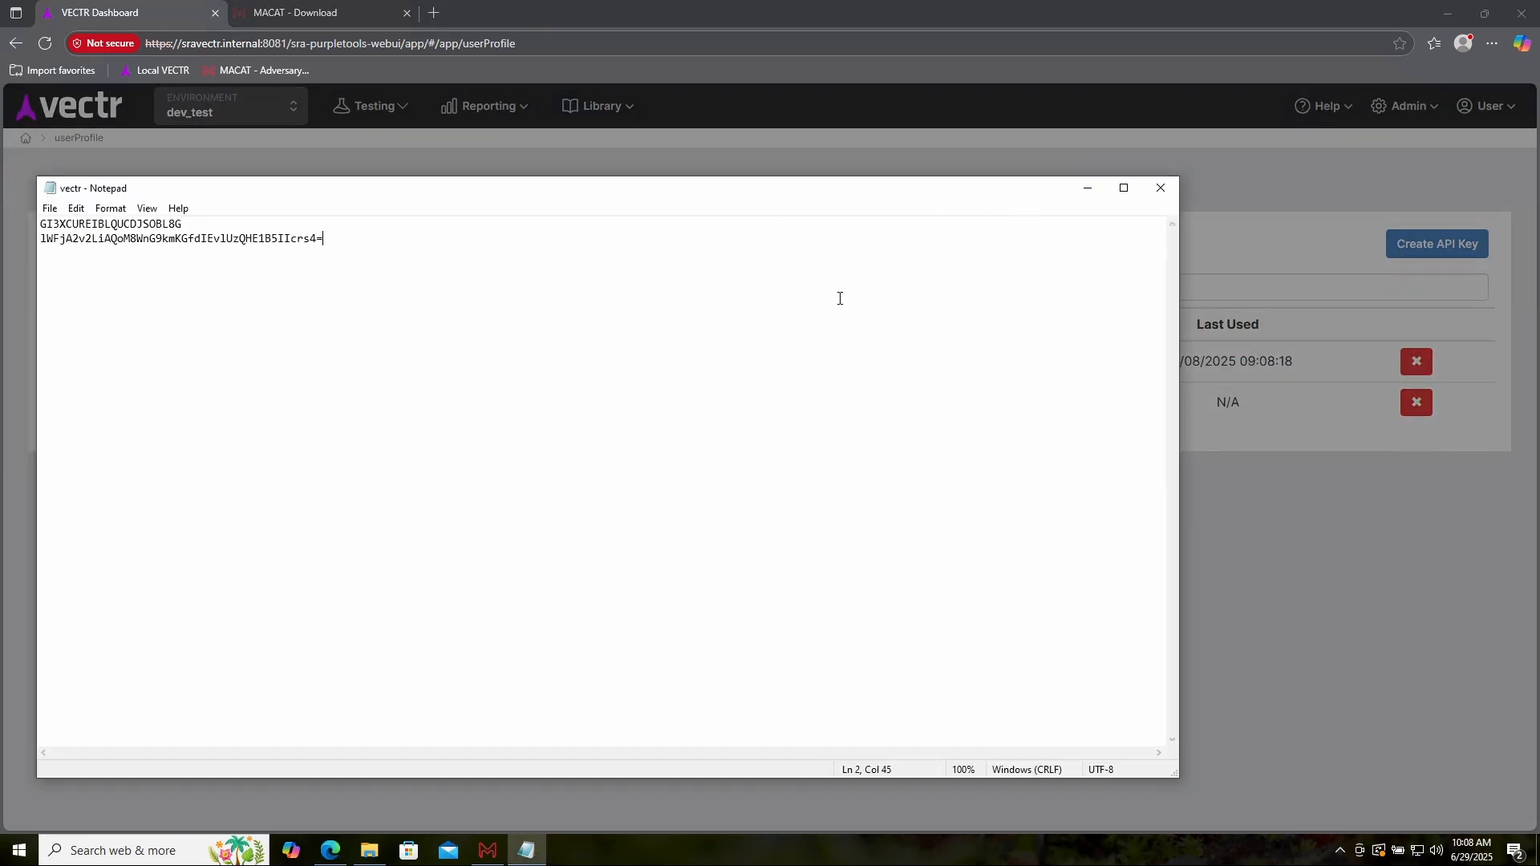
Step: Close the new API key's details, return to the VECTR start page and minimize the browser
left_click(1239, 24)
left_click(1097, 574)
left_click(74, 94)
left_click(1447, 13)
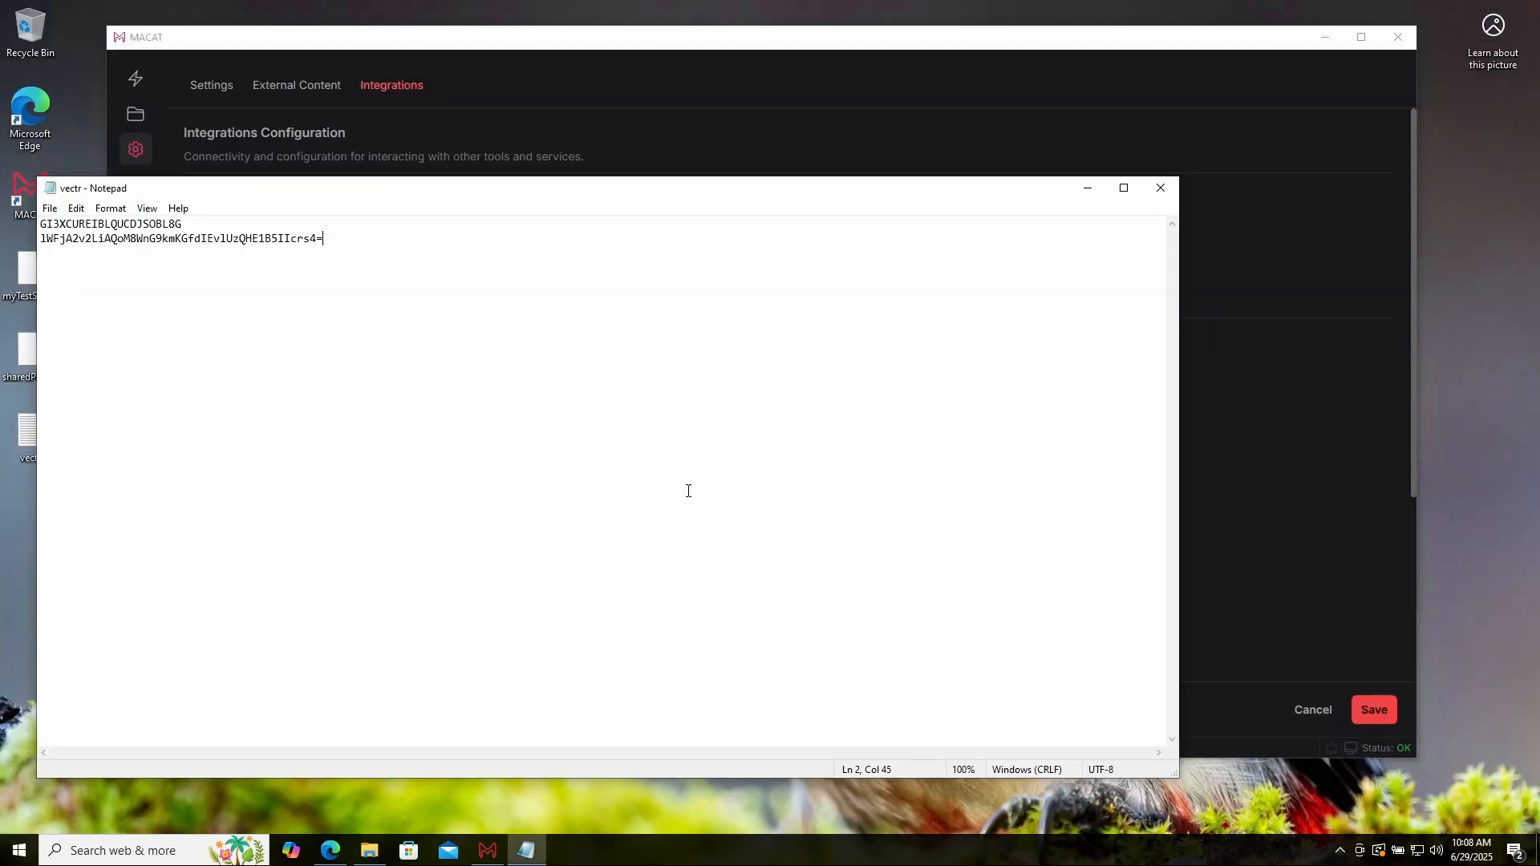
Step: Copy the API key ID from the vectr text document into MACAT's API Key Client ID field
left_click_drag(200, 228, 40, 225)
left_click(227, 165)
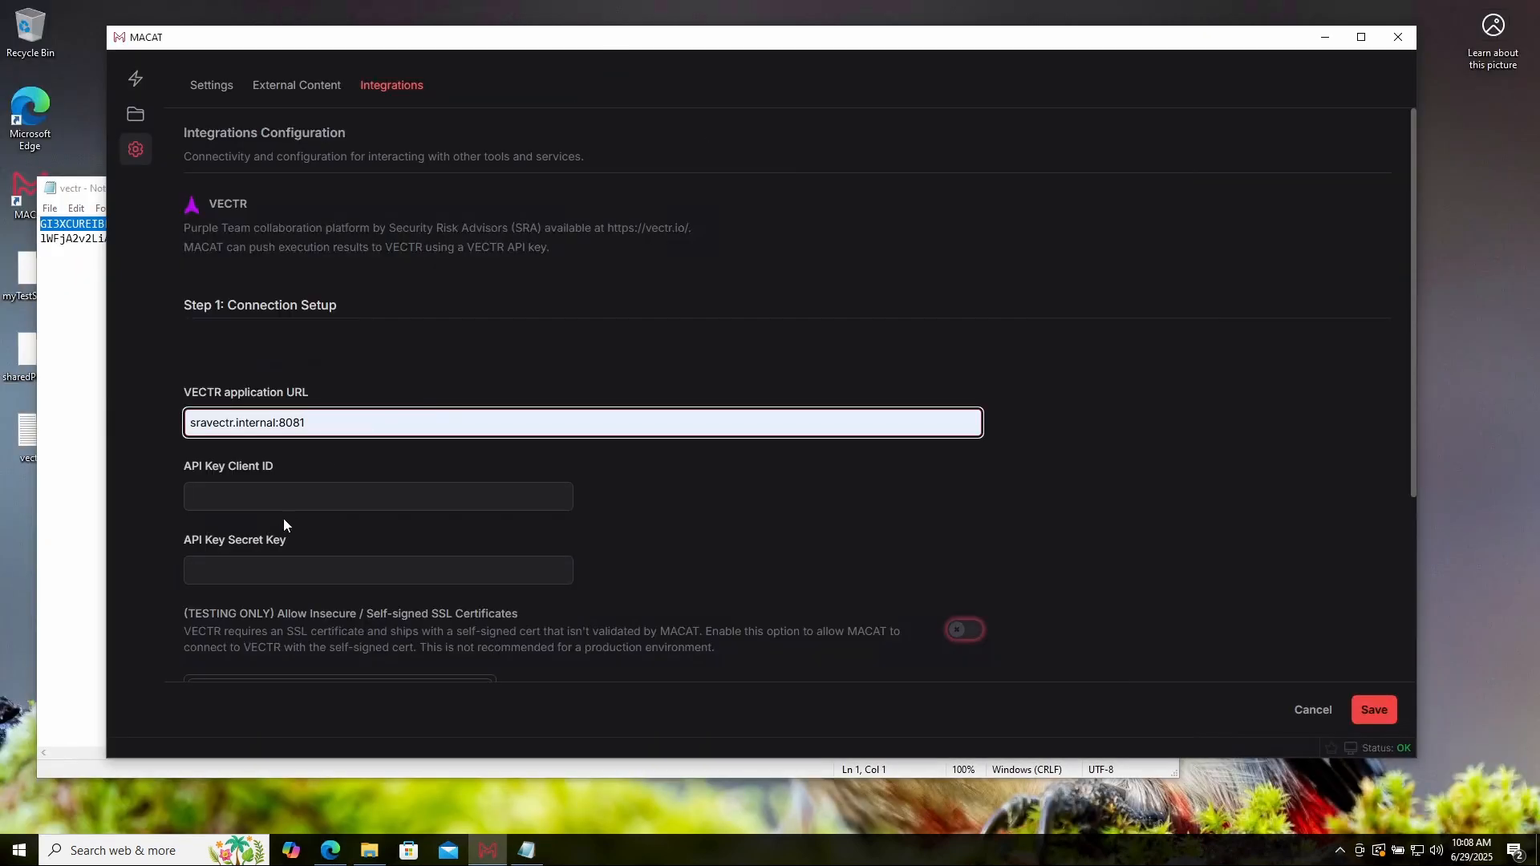
left_click(282, 497)
key("ctrl+v")
Step: Copy the secret key from the vectr text document into MACAT's API Key Secret Key field
left_click(76, 321)
left_click_drag(348, 251, 40, 238)
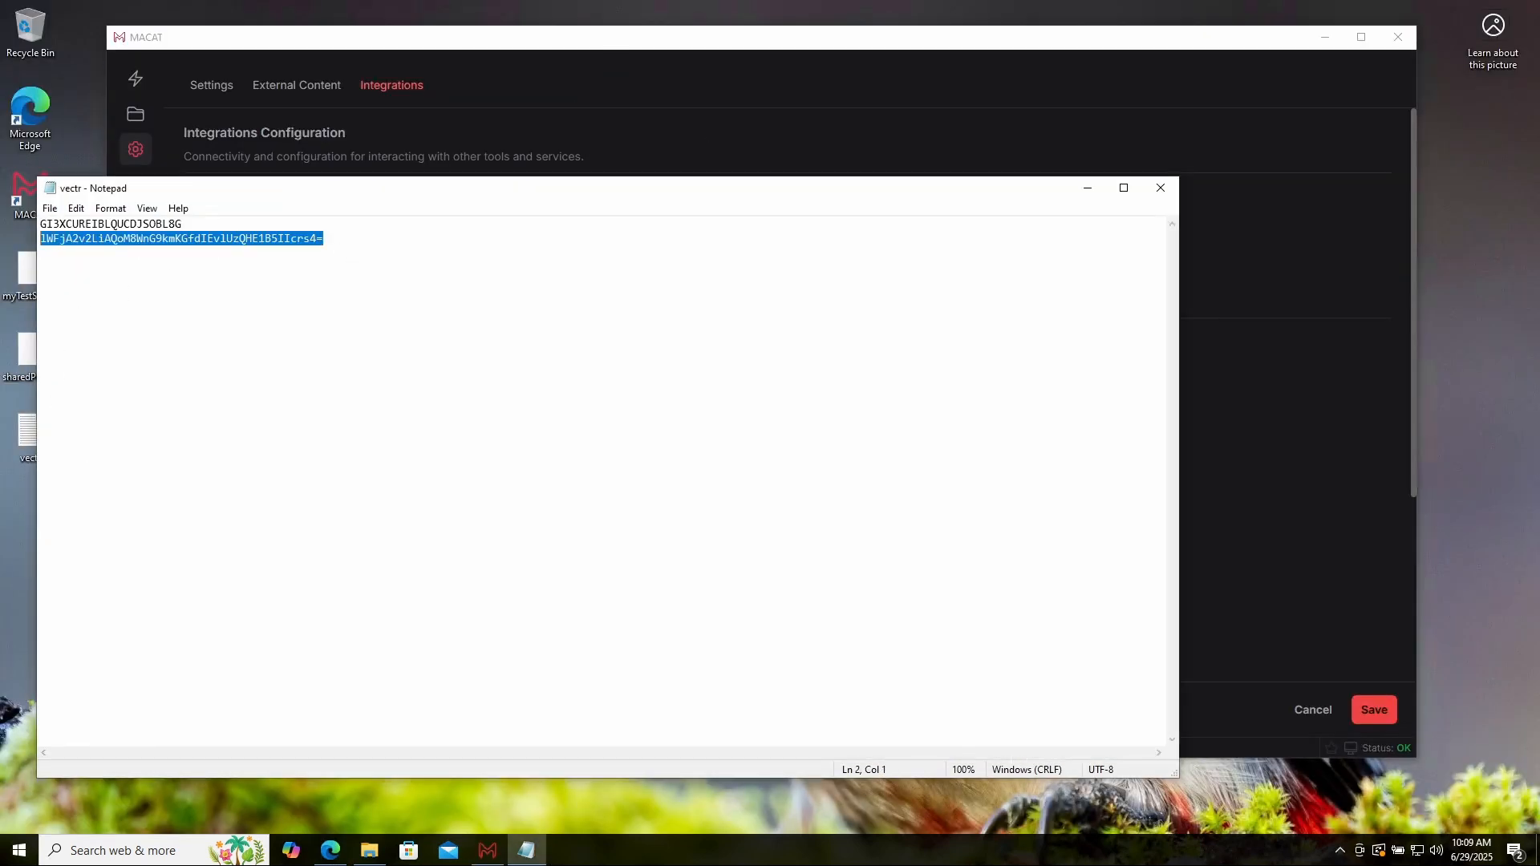
left_click(394, 132)
left_click(363, 573)
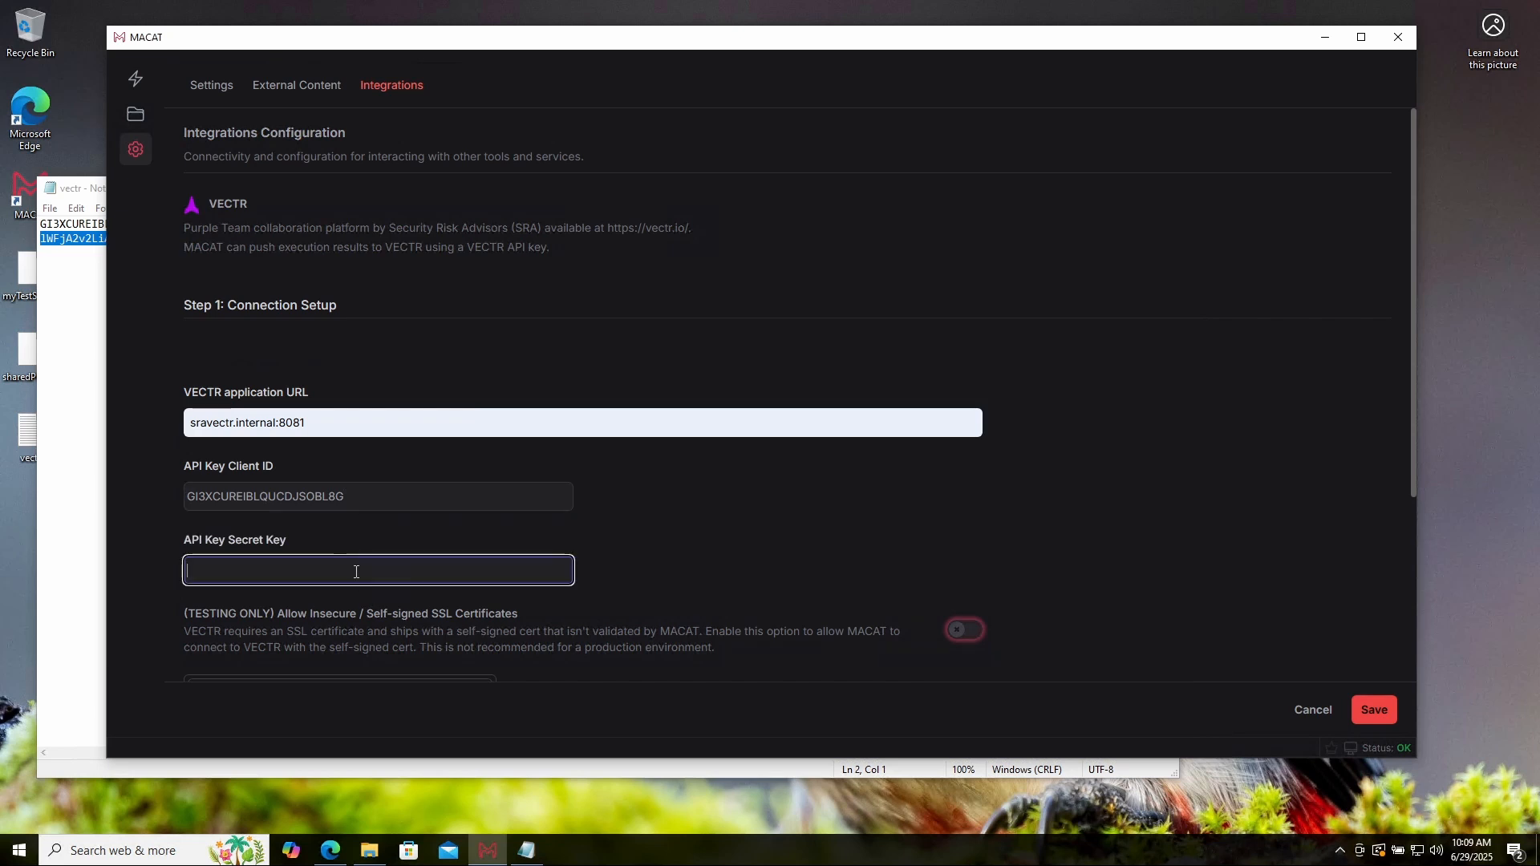
key("ctrl+v")
Step: Allow insecure / self-signed SSL certificates for testing and test the VECTR connection to continue to Step 2
scroll(771, 474, "down", 2)
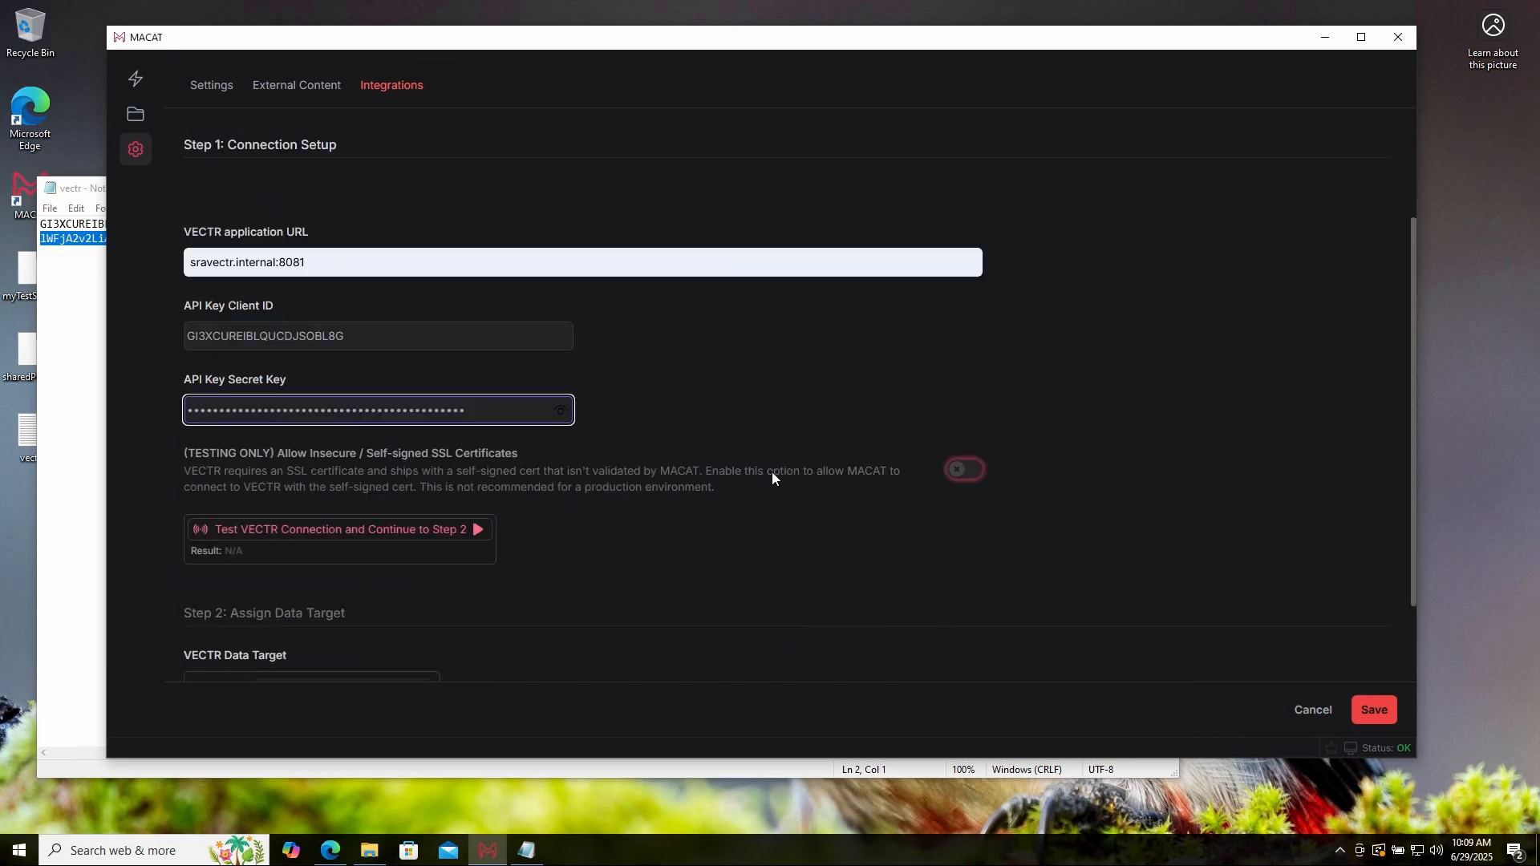
left_click(965, 472)
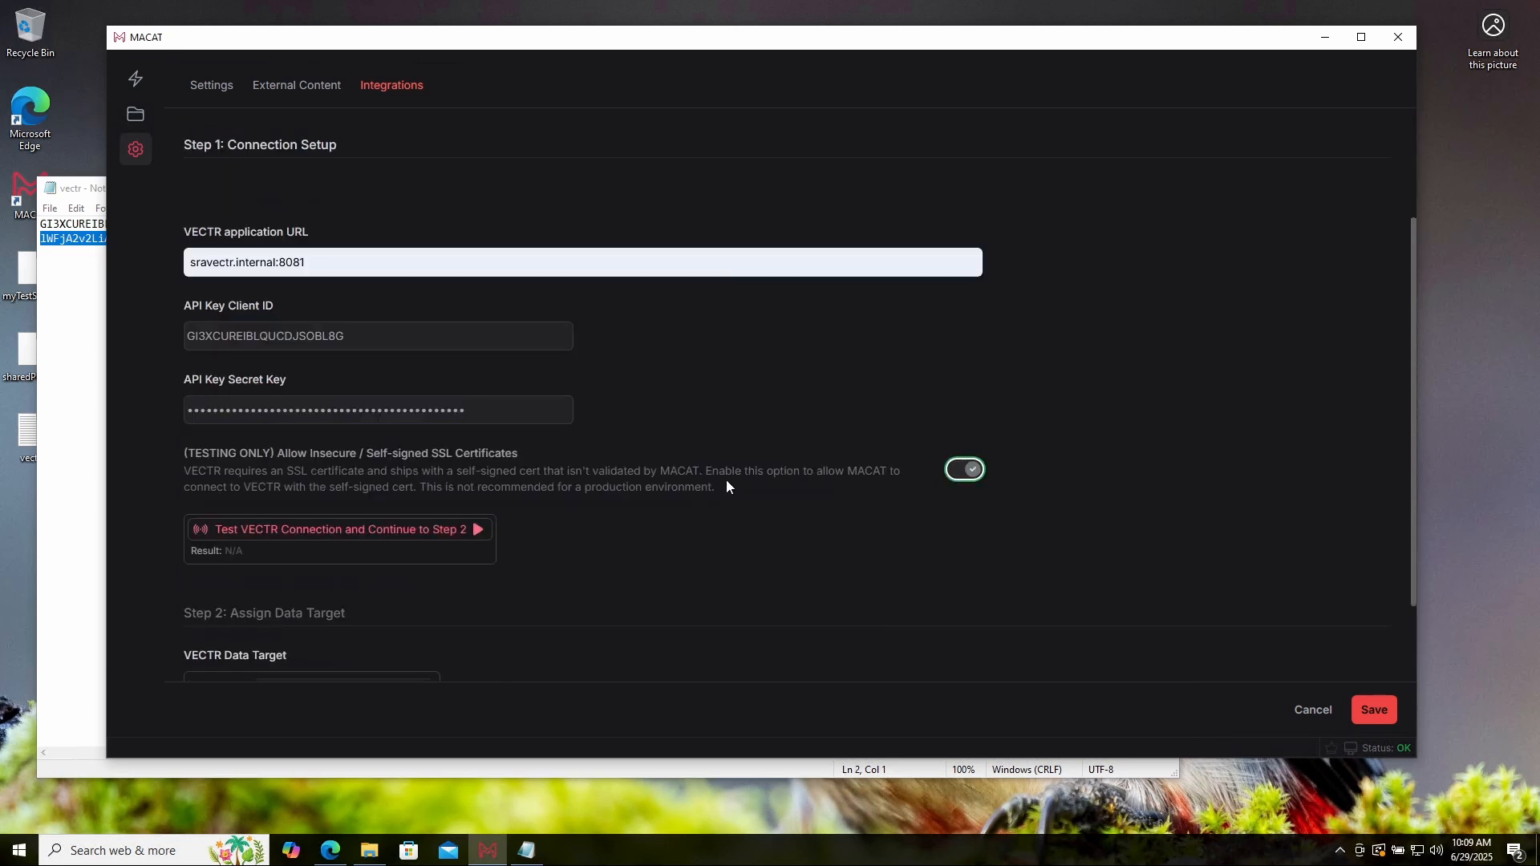
scroll(706, 497, "down", 1)
left_click(420, 422)
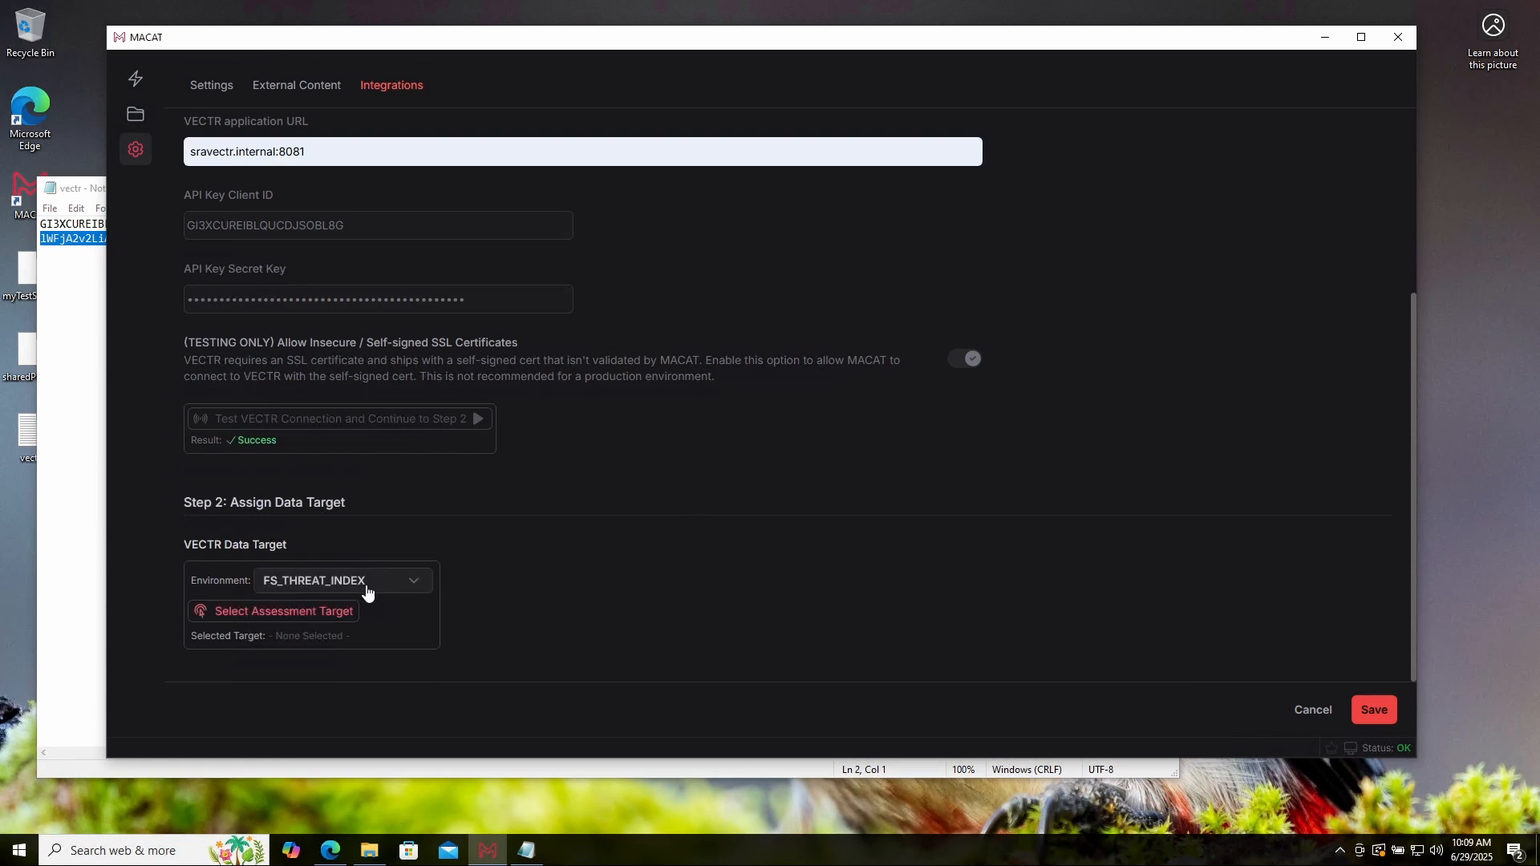
Step: Set the VECTR data target to the dev_test environment and the 2025 MACAT Test assessment, and save the integration configuration
left_click(405, 583)
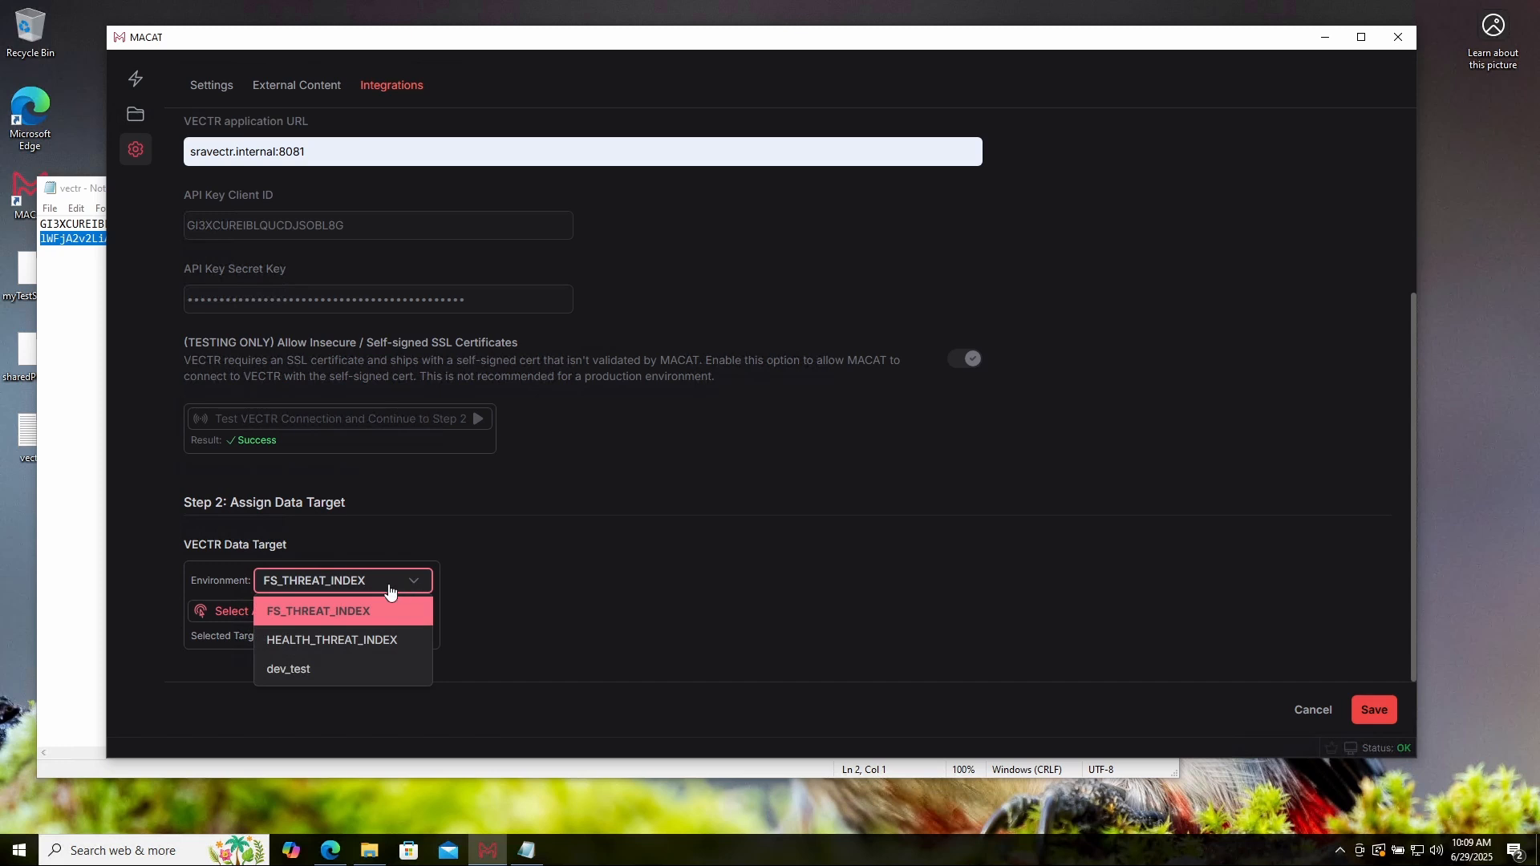
left_click(309, 674)
left_click(319, 622)
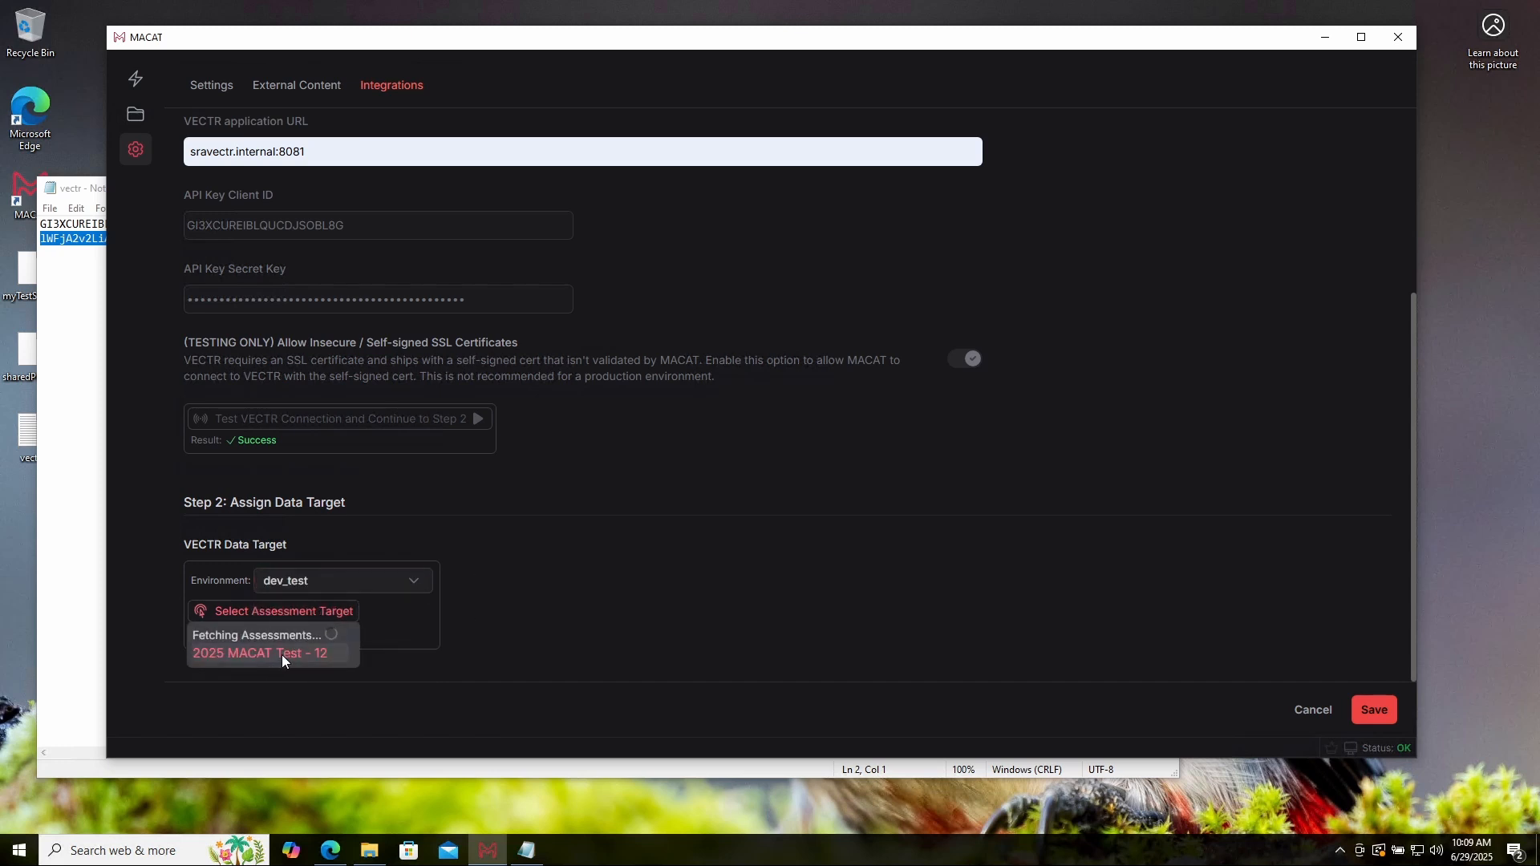
left_click(283, 653)
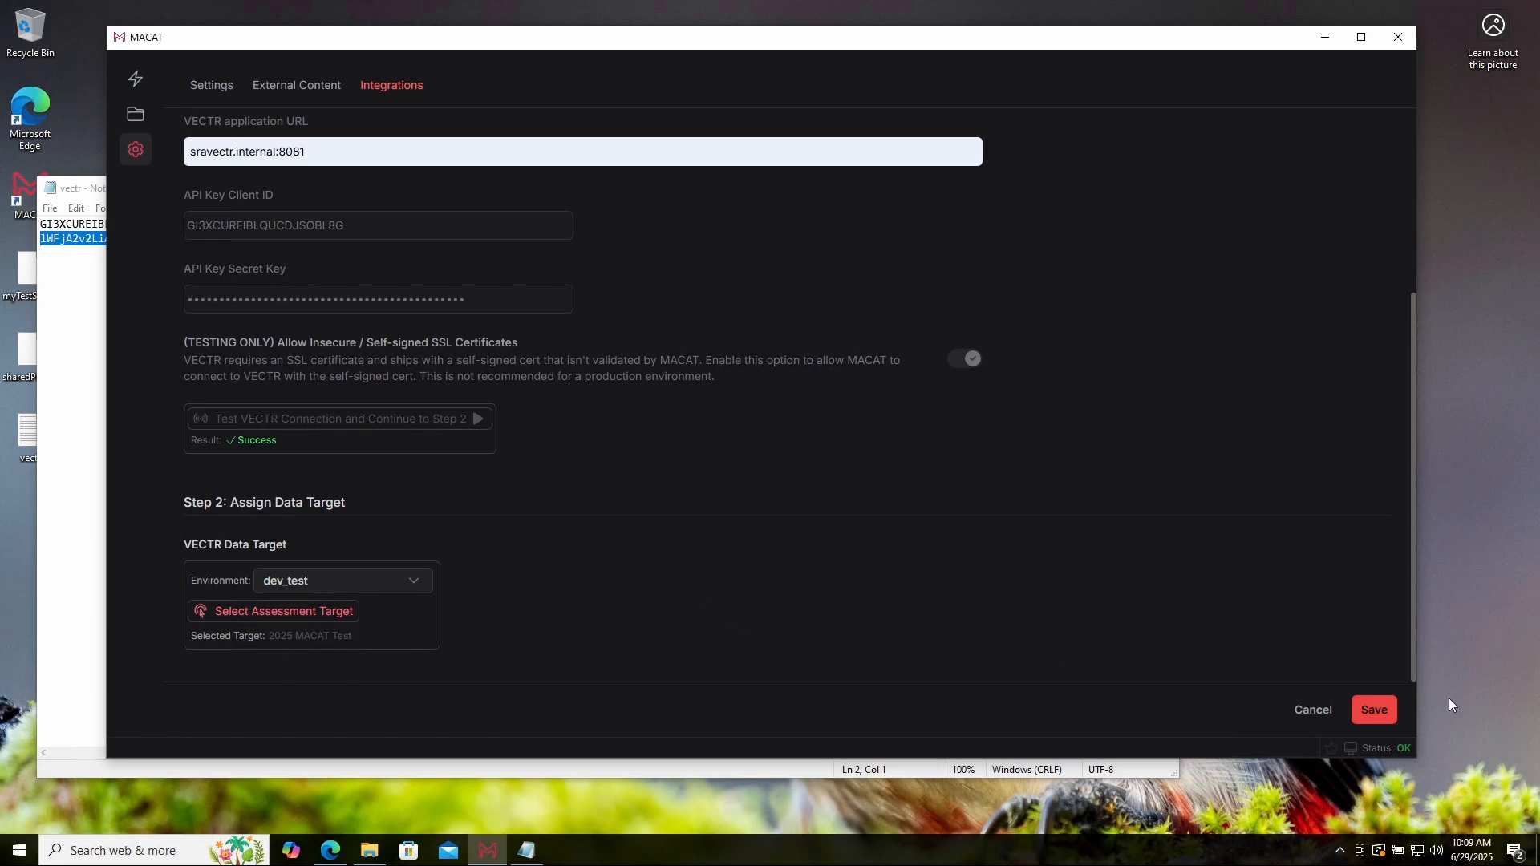
left_click(1387, 719)
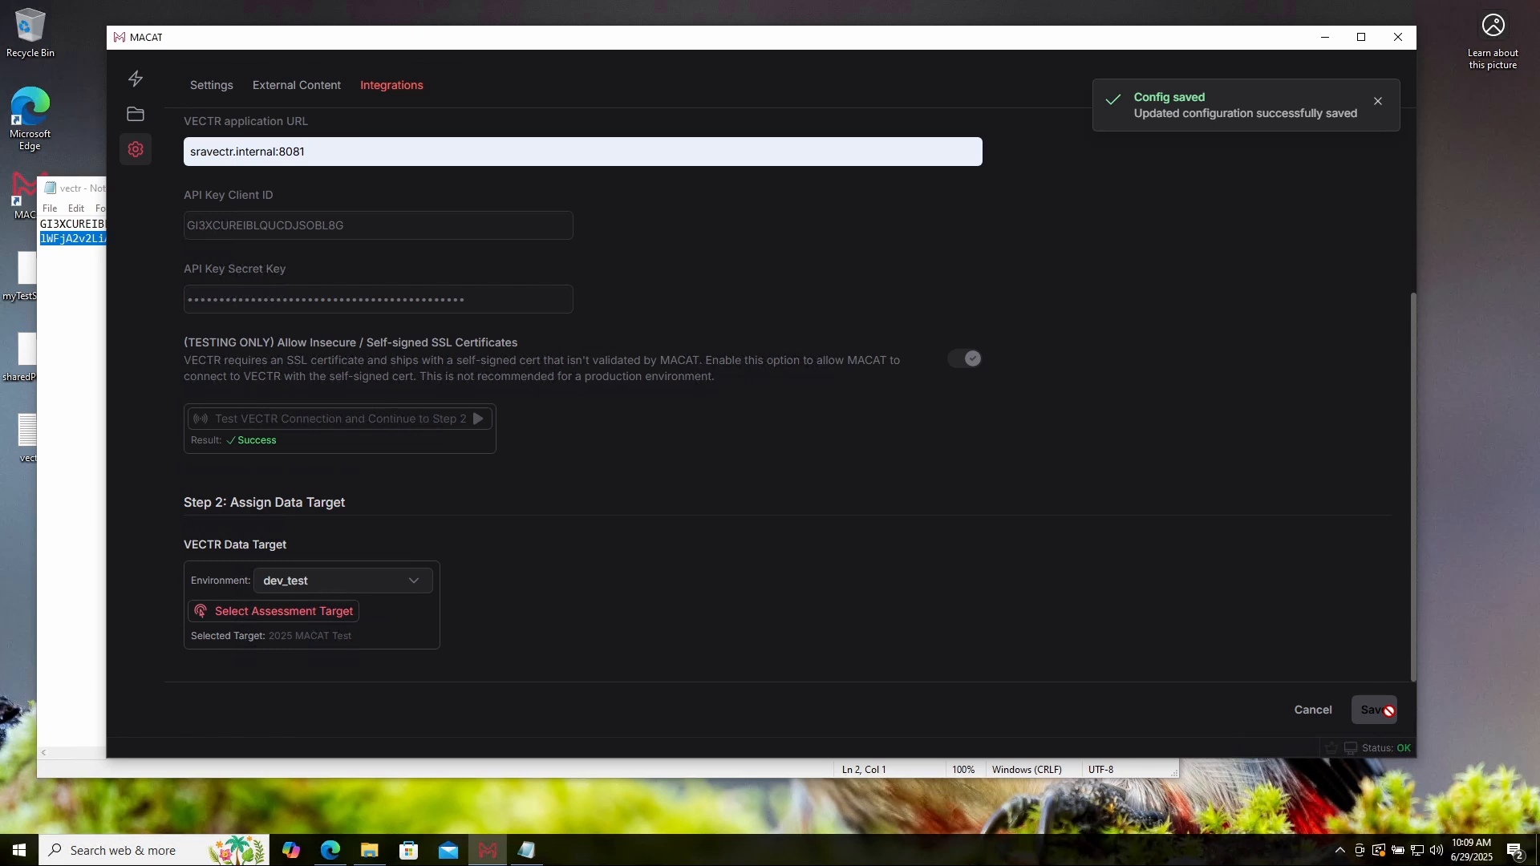
Step: Close the vectr text document and send the MyTestSim execution results to VECTR from the simulation view
left_click(84, 189)
left_click(1162, 190)
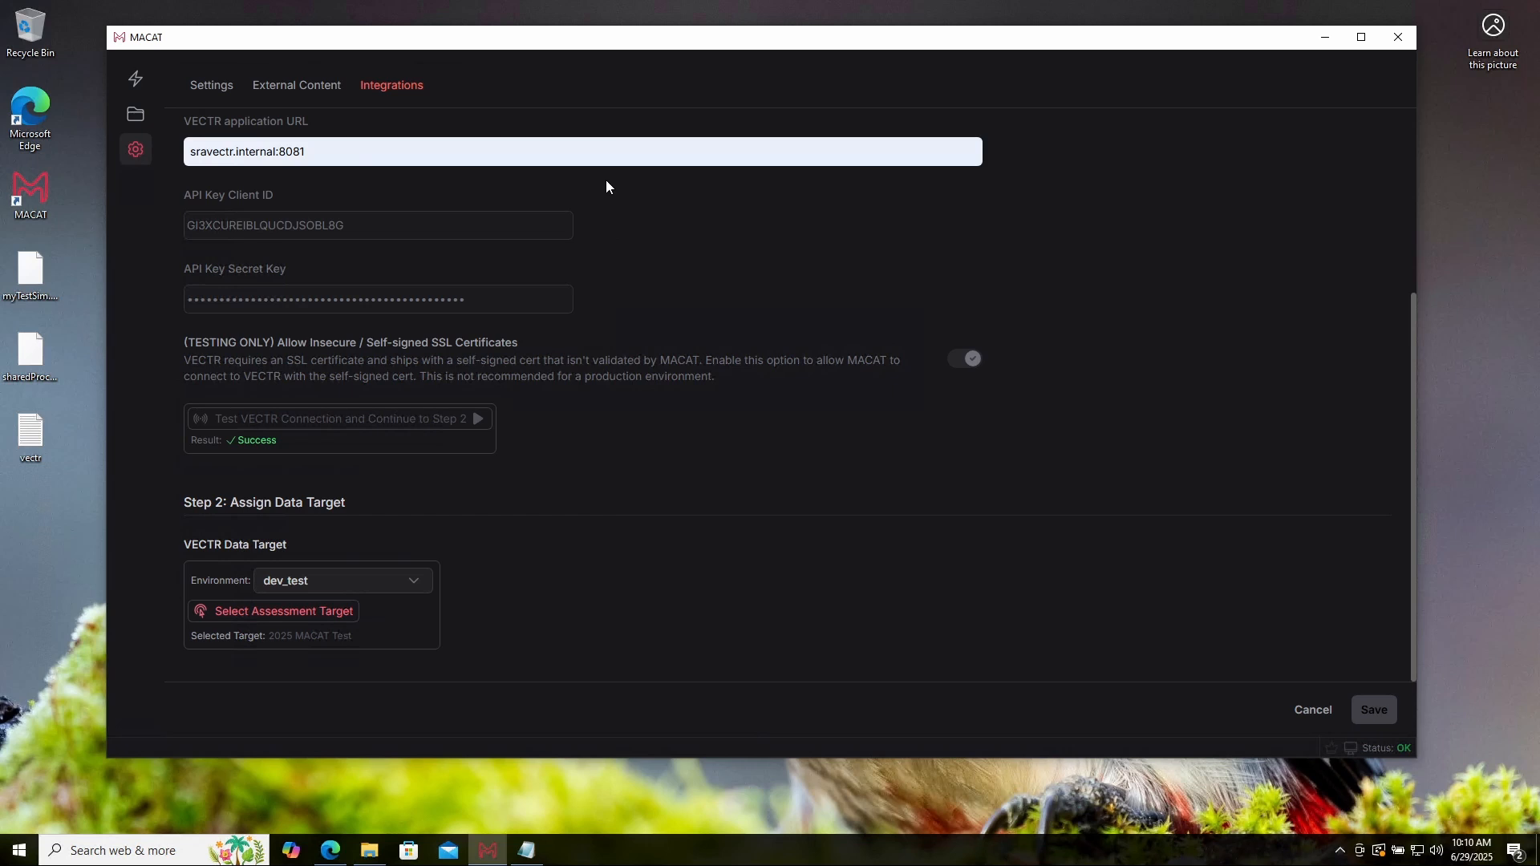
left_click(136, 91)
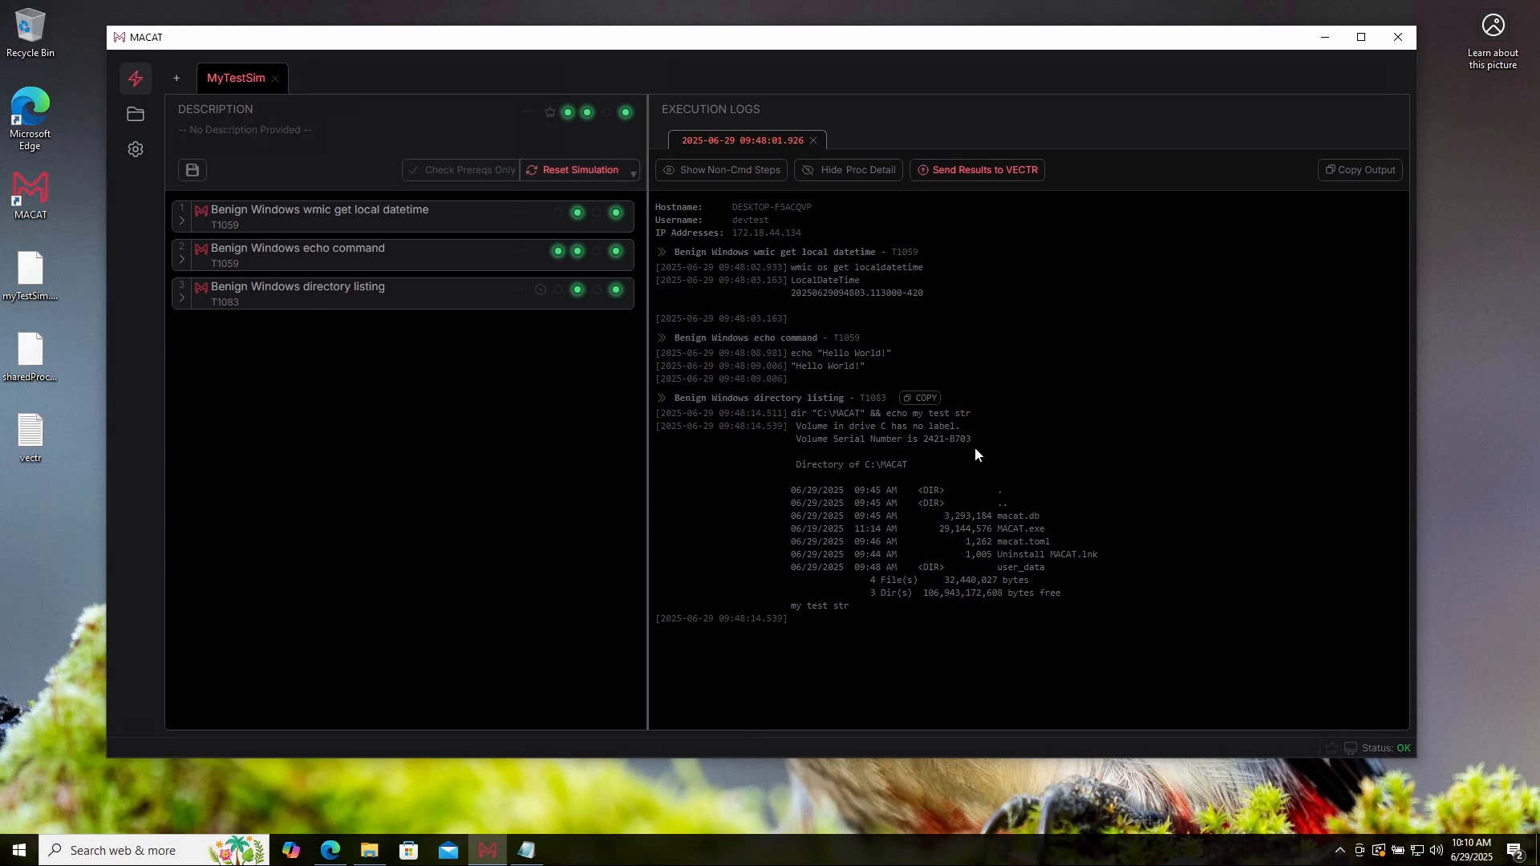
left_click(965, 177)
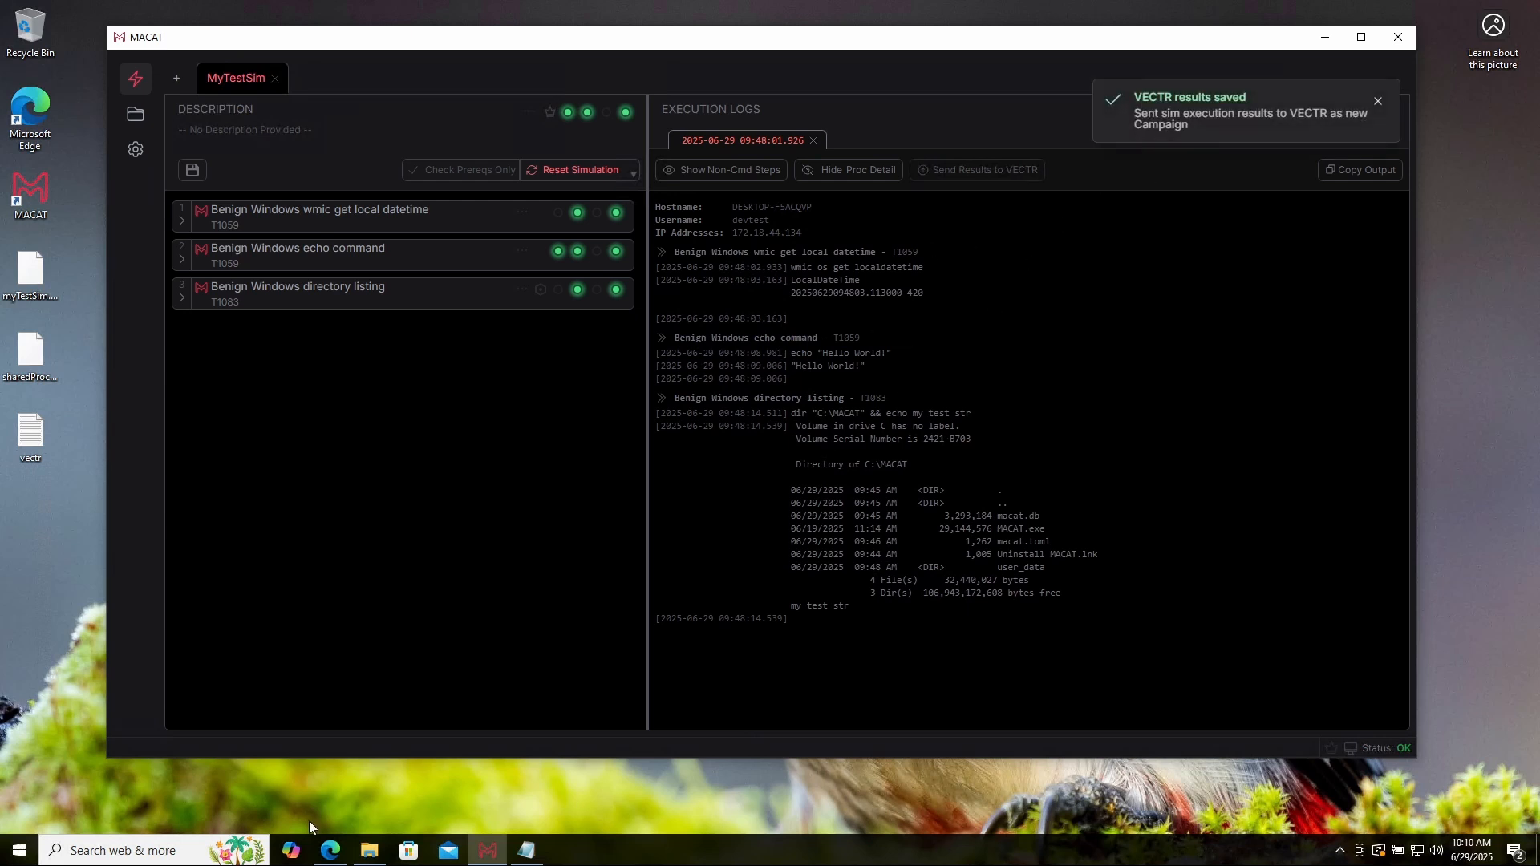
Step: Switch to VECTR in the browser, refresh the assessments and open the MyTestSim campaign of 2025 MACAT Test to view its test cases
left_click(330, 850)
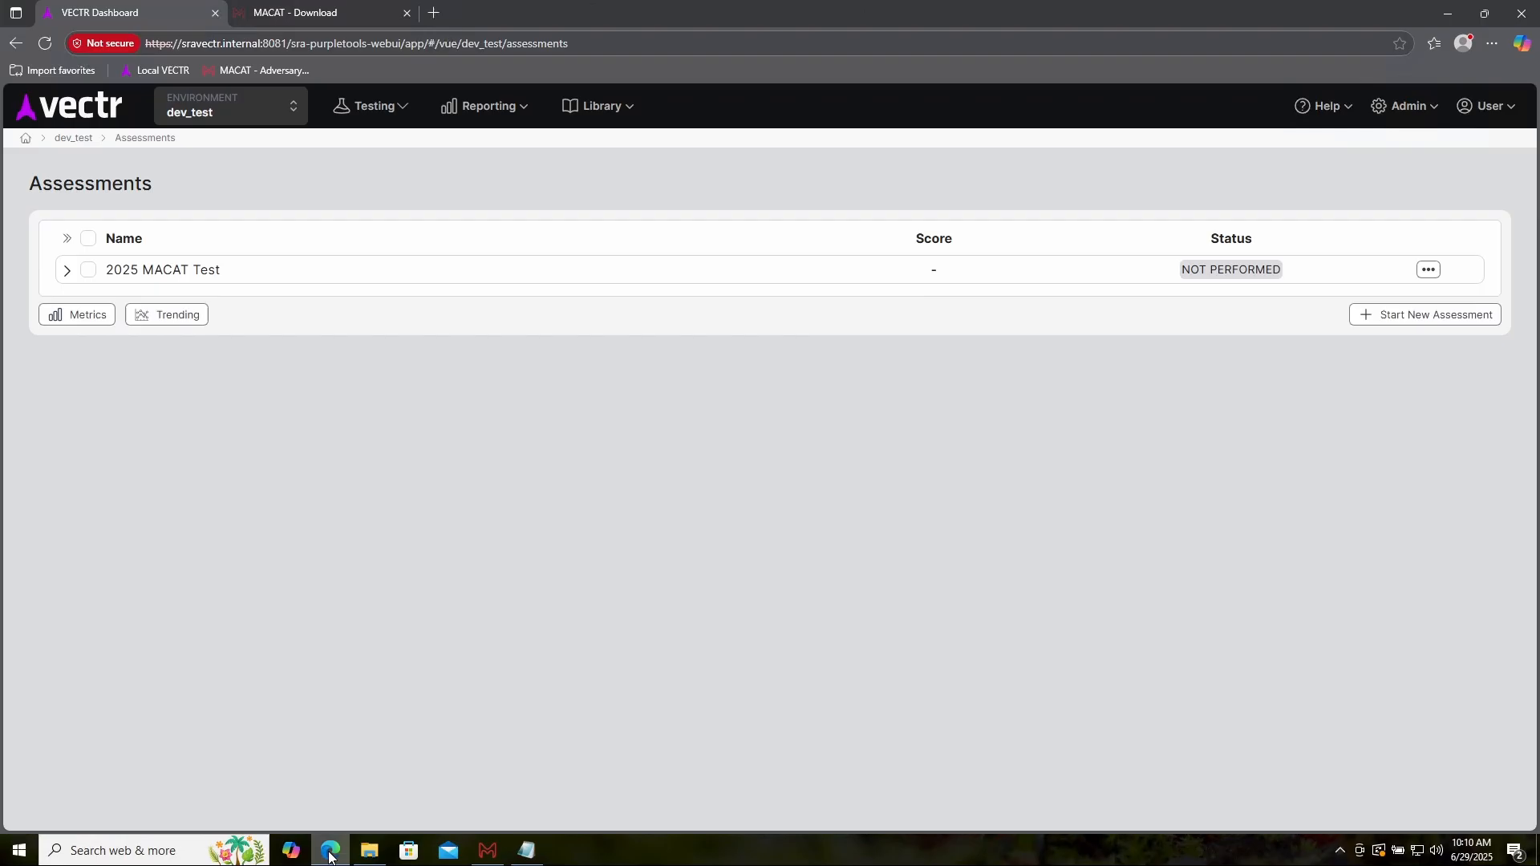
right_click(411, 407)
left_click(473, 446)
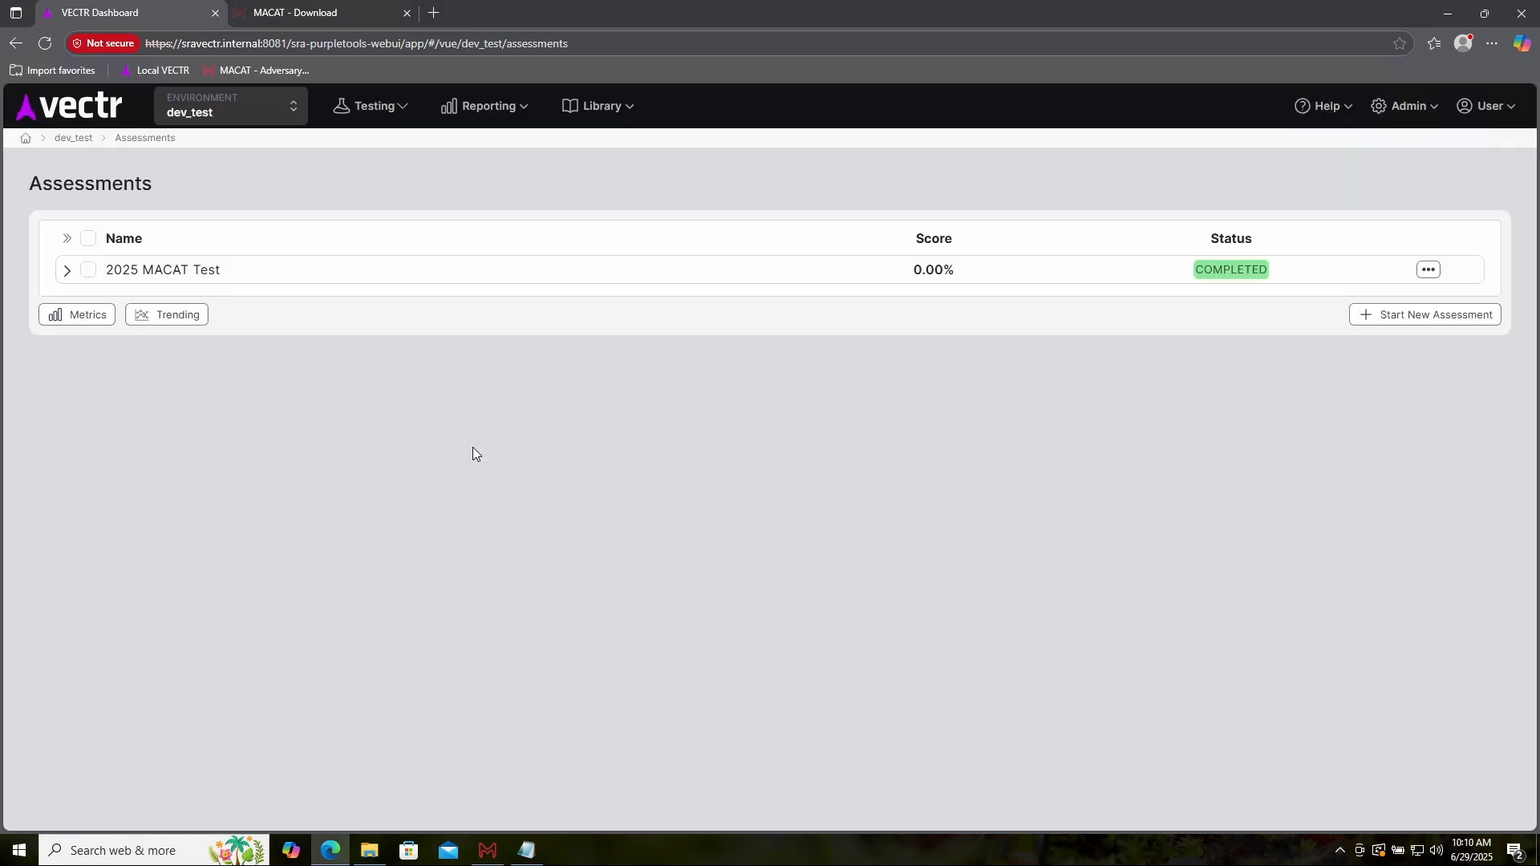
left_click(186, 277)
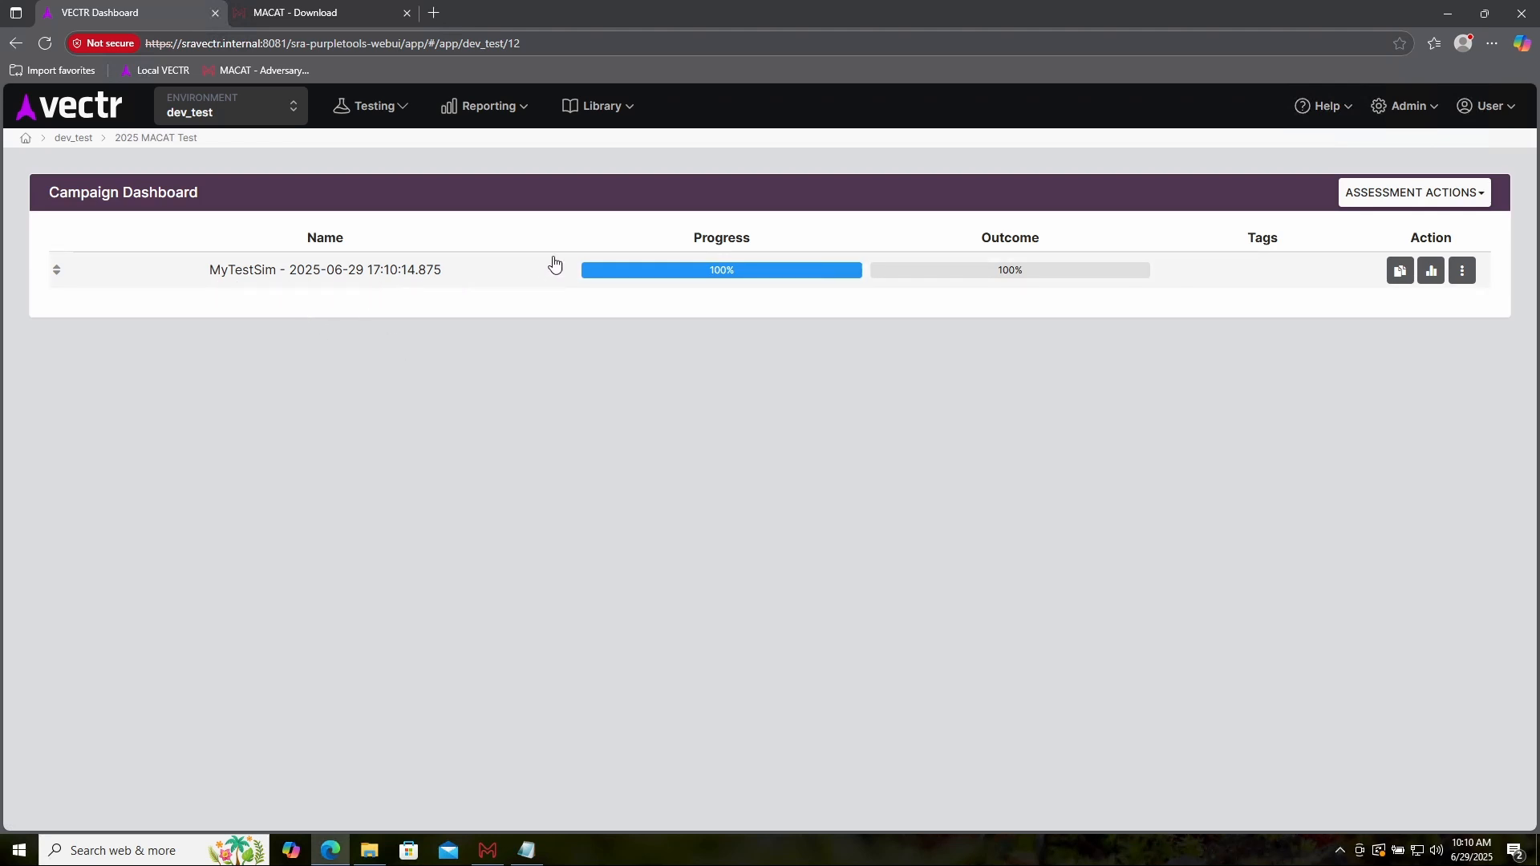
left_click(383, 271)
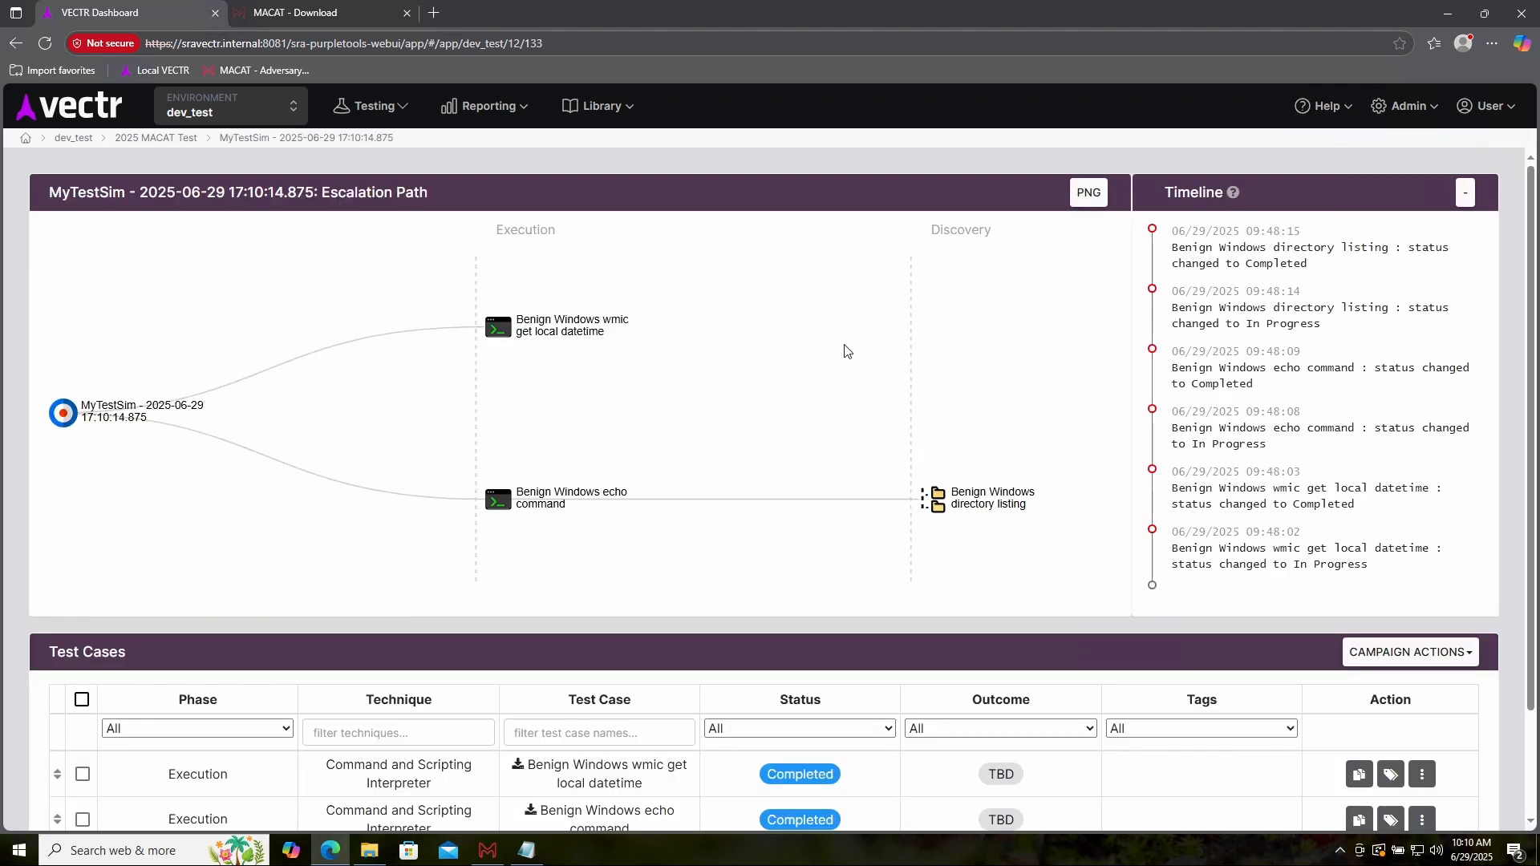
scroll(846, 351, "down", 2)
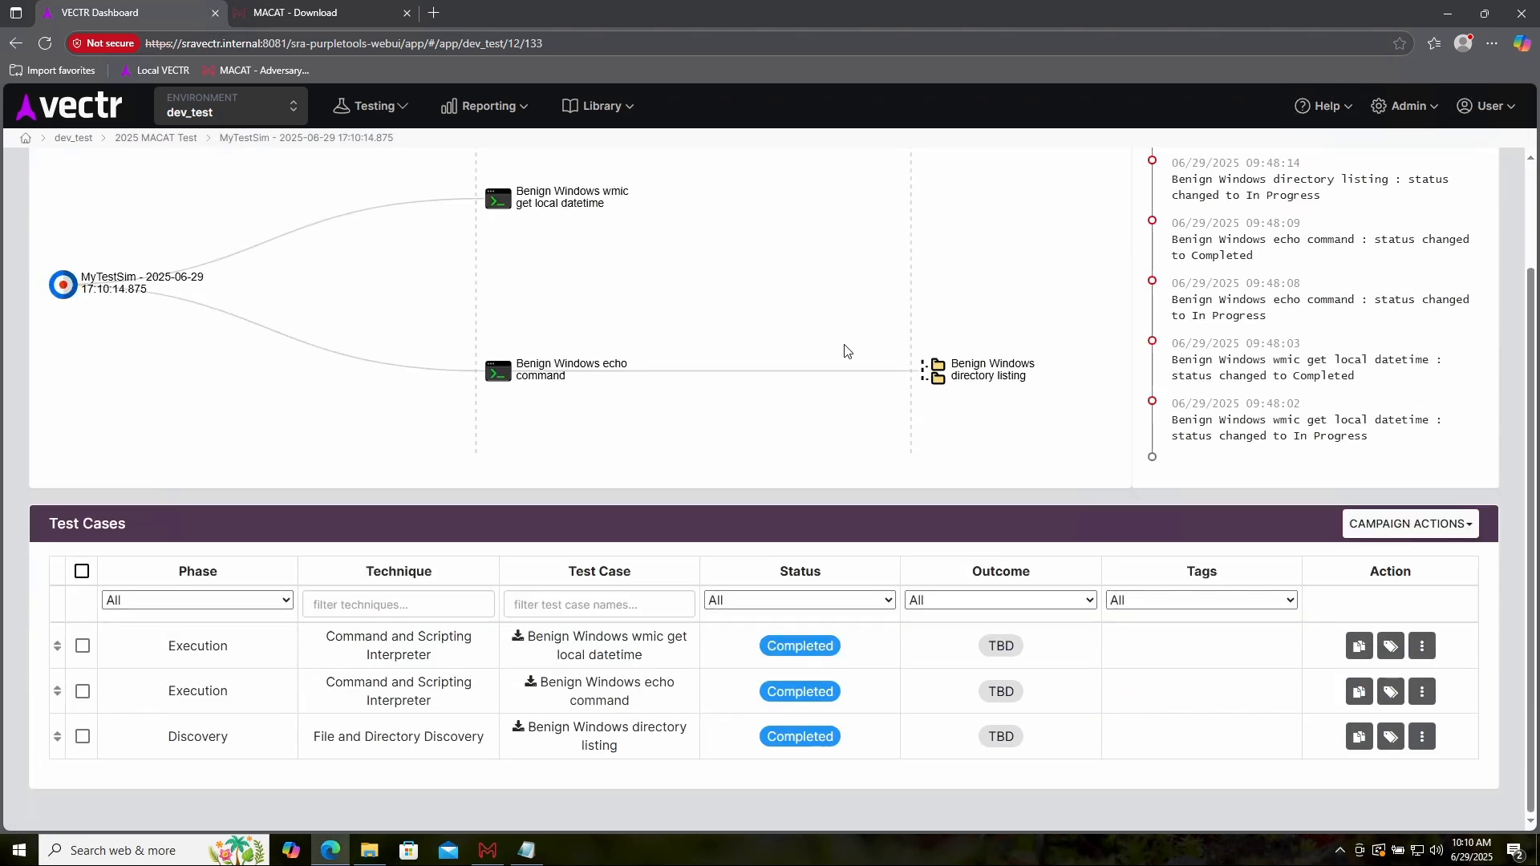
Step: Open the Benign Windows wmic get local datetime test case and page through the campaign's test cases back to it
left_click(389, 639)
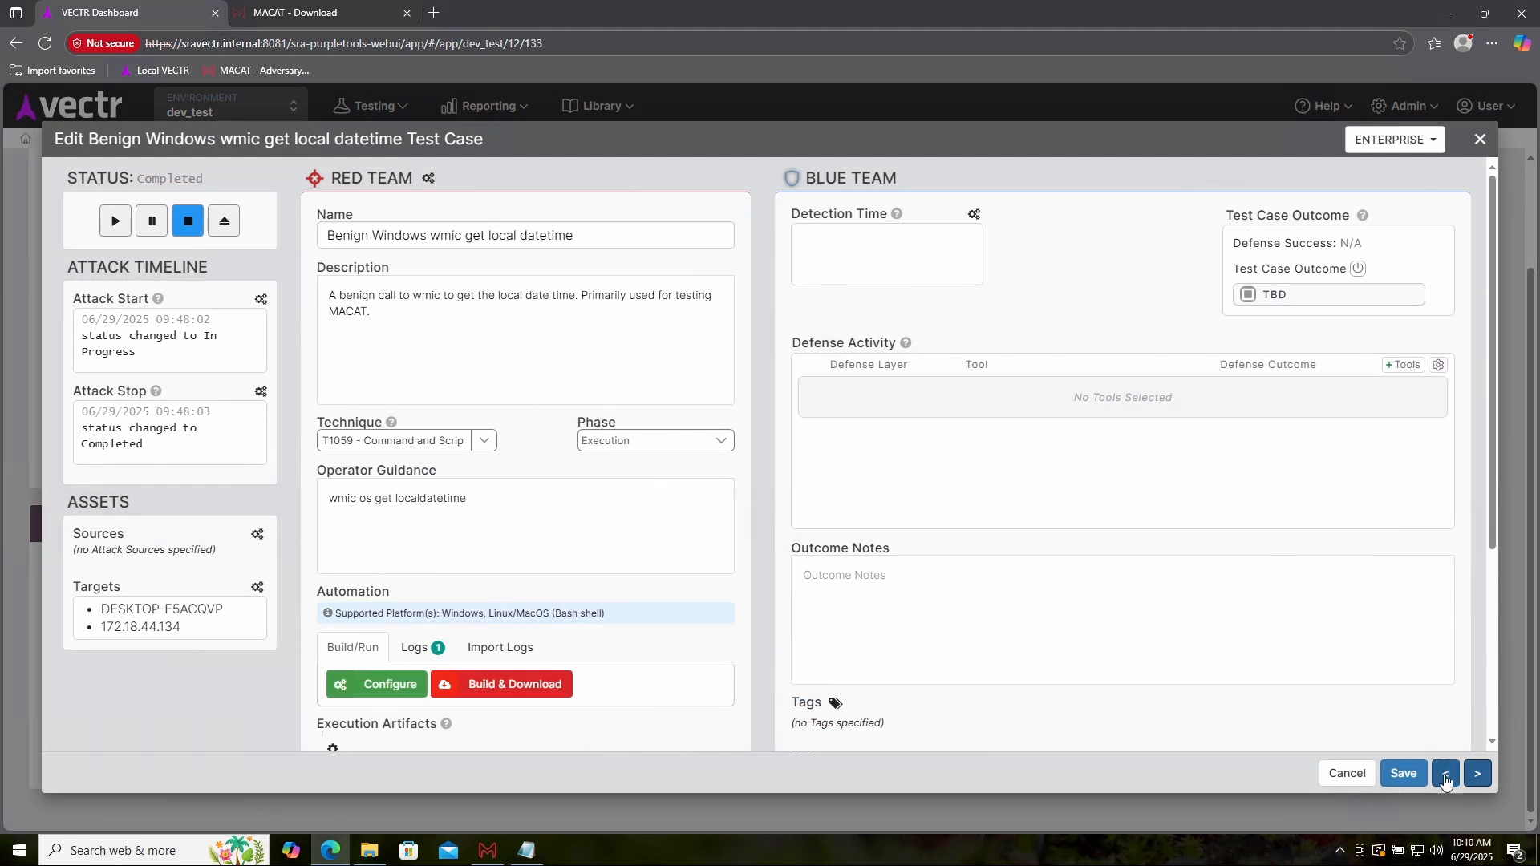
left_click(1476, 775)
left_click(1476, 775)
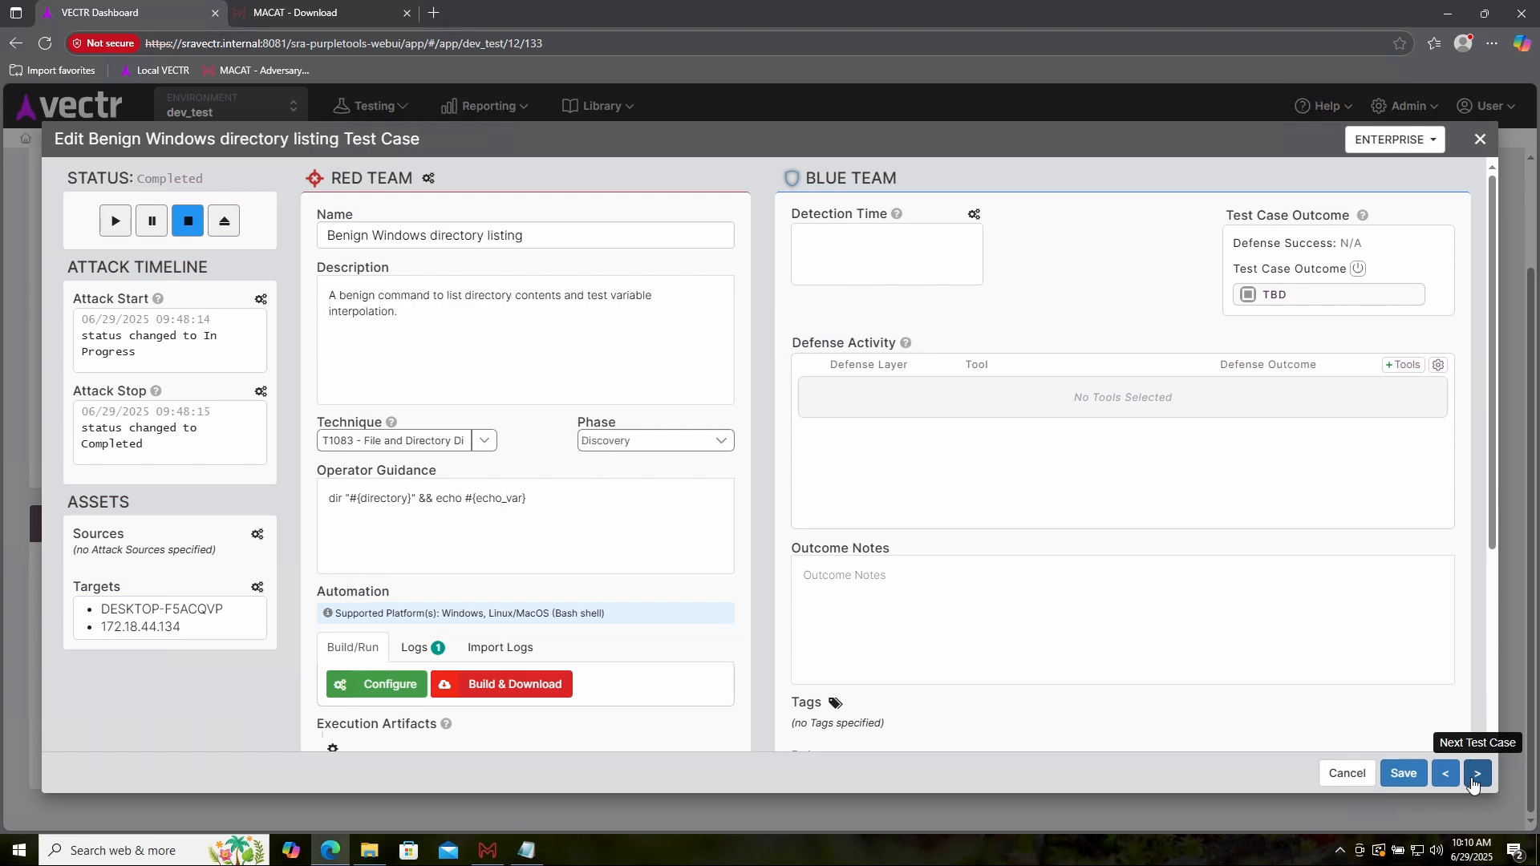
left_click(1476, 775)
Step: View the wmic get local datetime test case's execution log, then close the test case without saving and minimize the browser
scroll(481, 425, "down", 2)
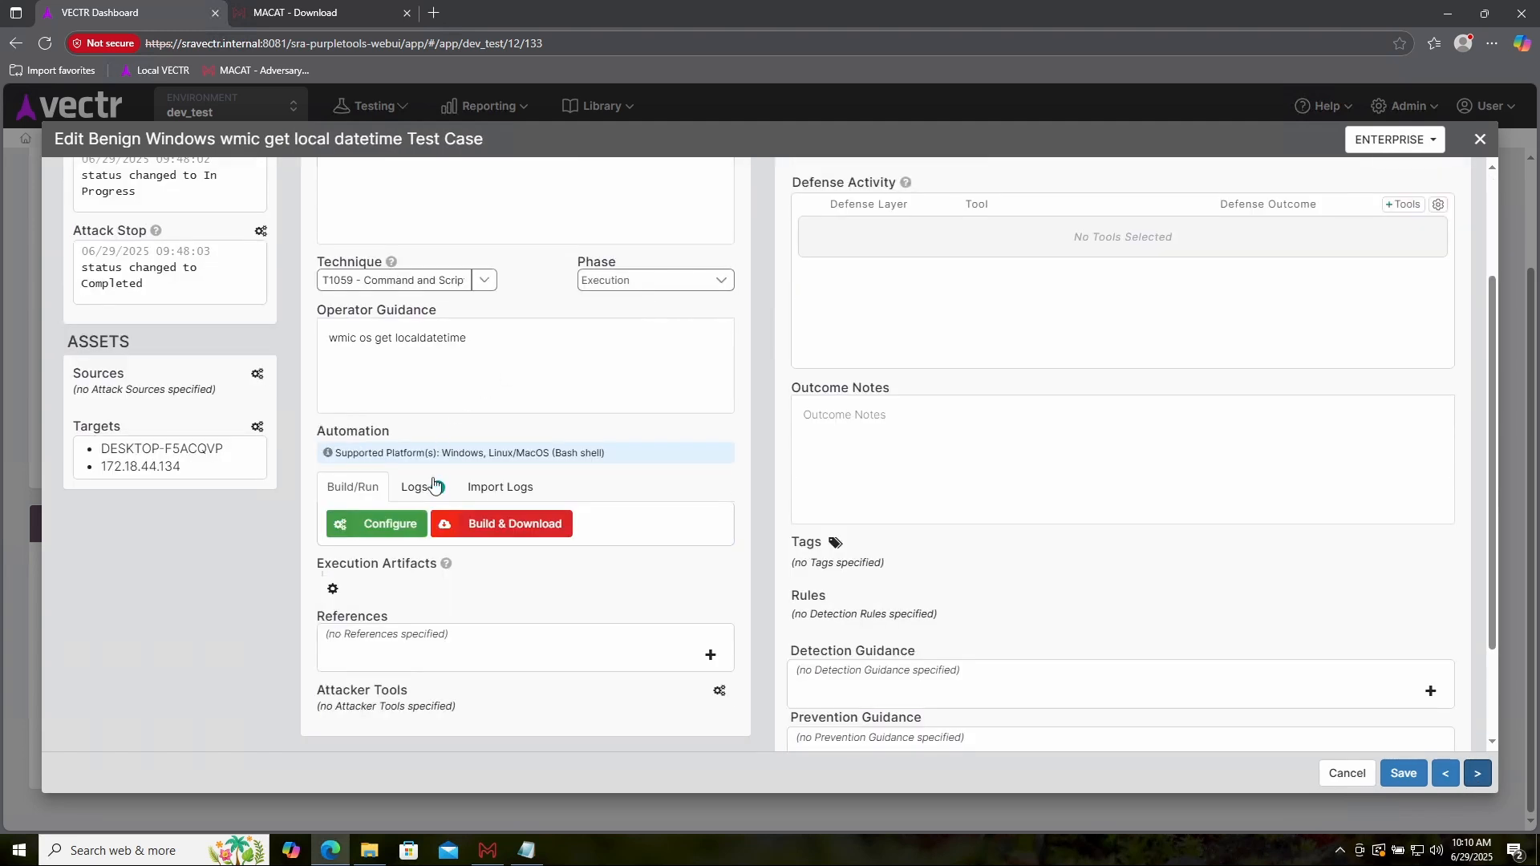
left_click(416, 485)
scroll(610, 385, "down", 1)
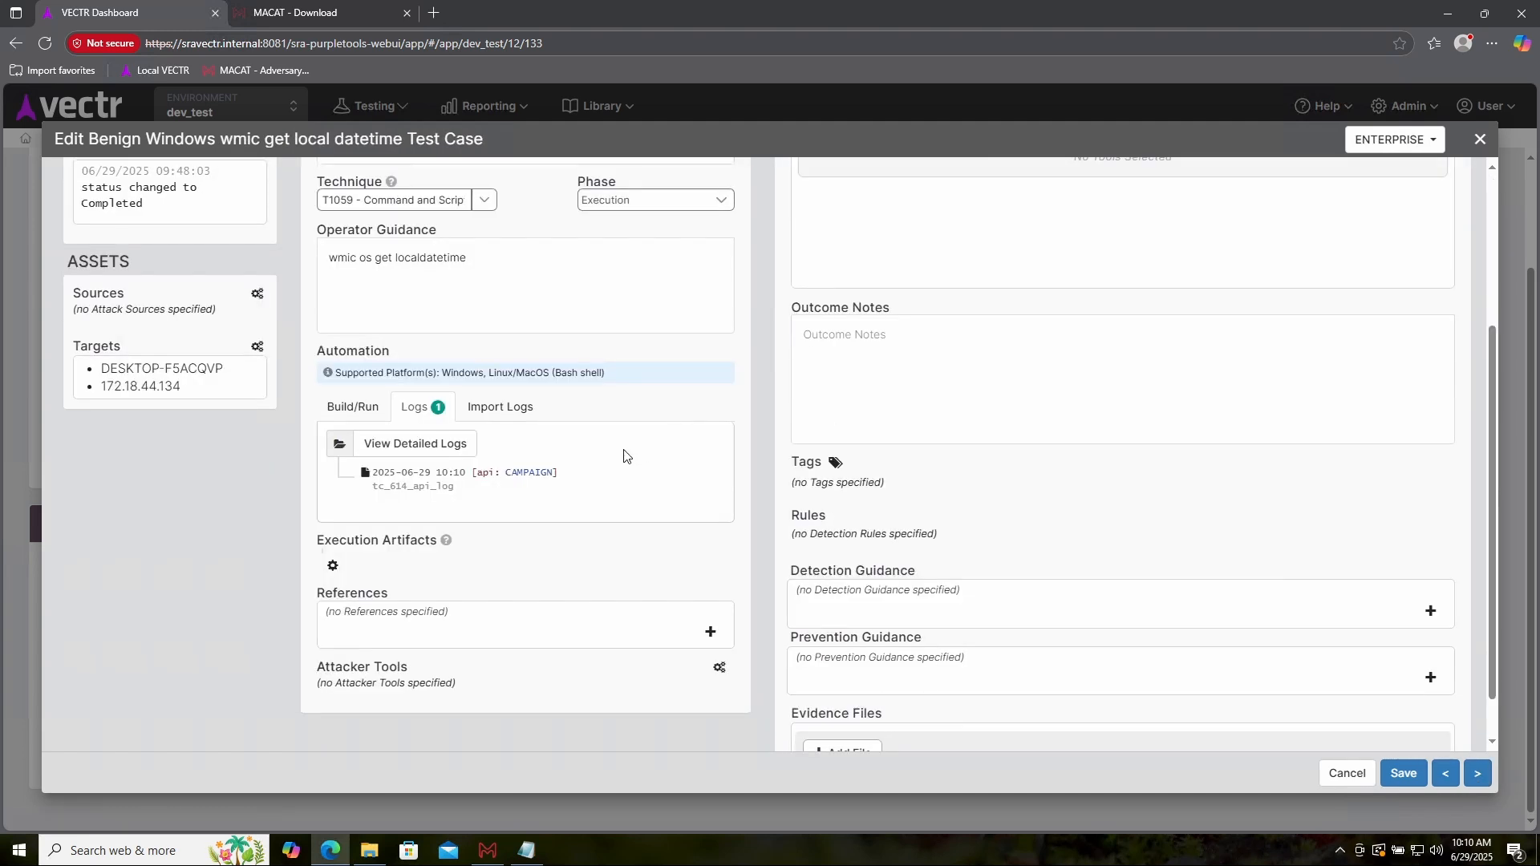
left_click(413, 486)
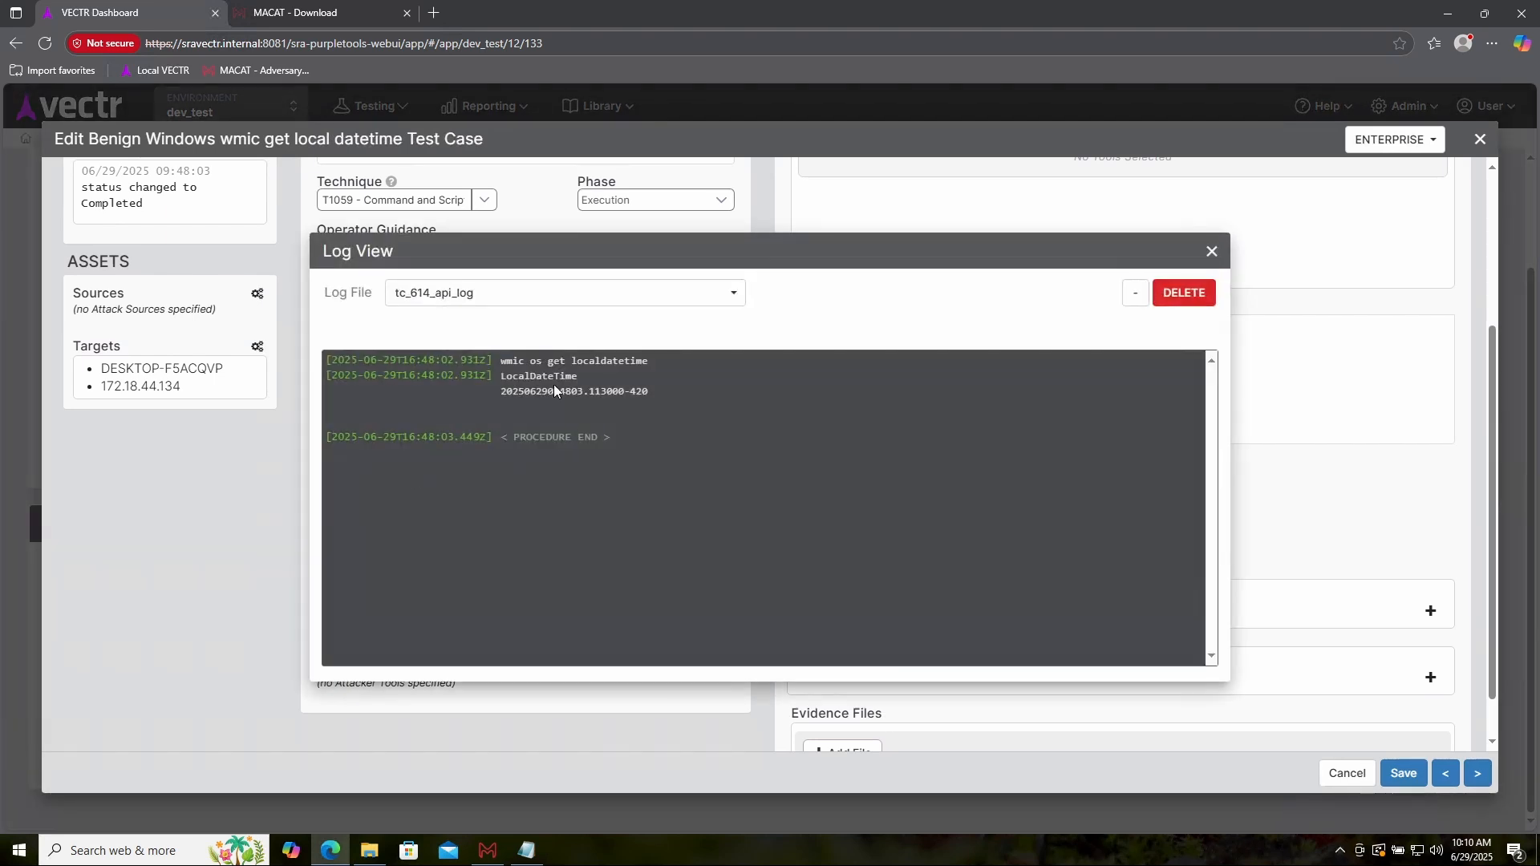
left_click(1212, 251)
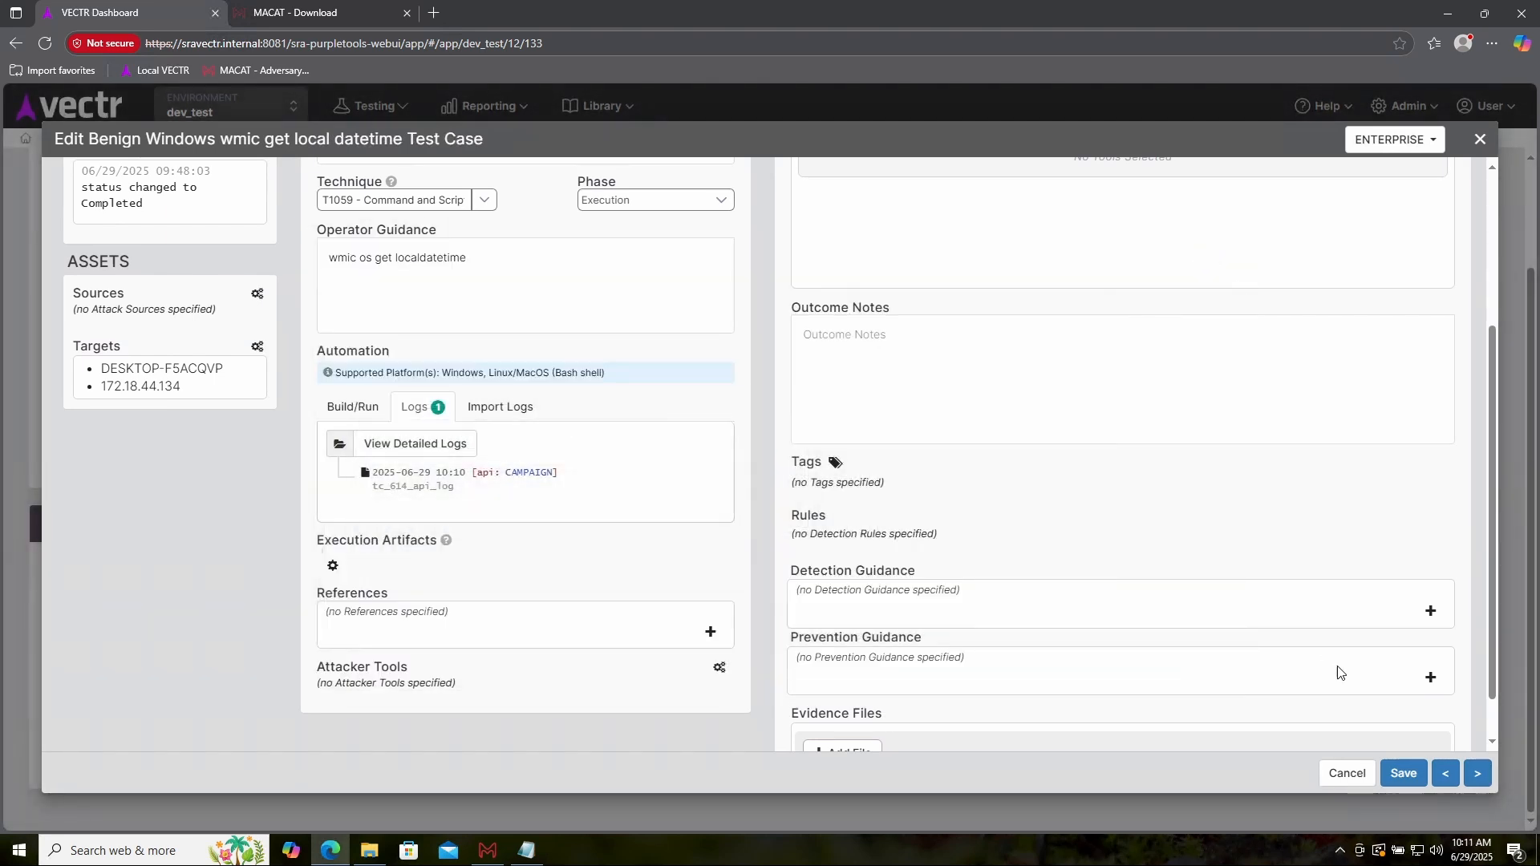
left_click(1348, 773)
left_click(1448, 13)
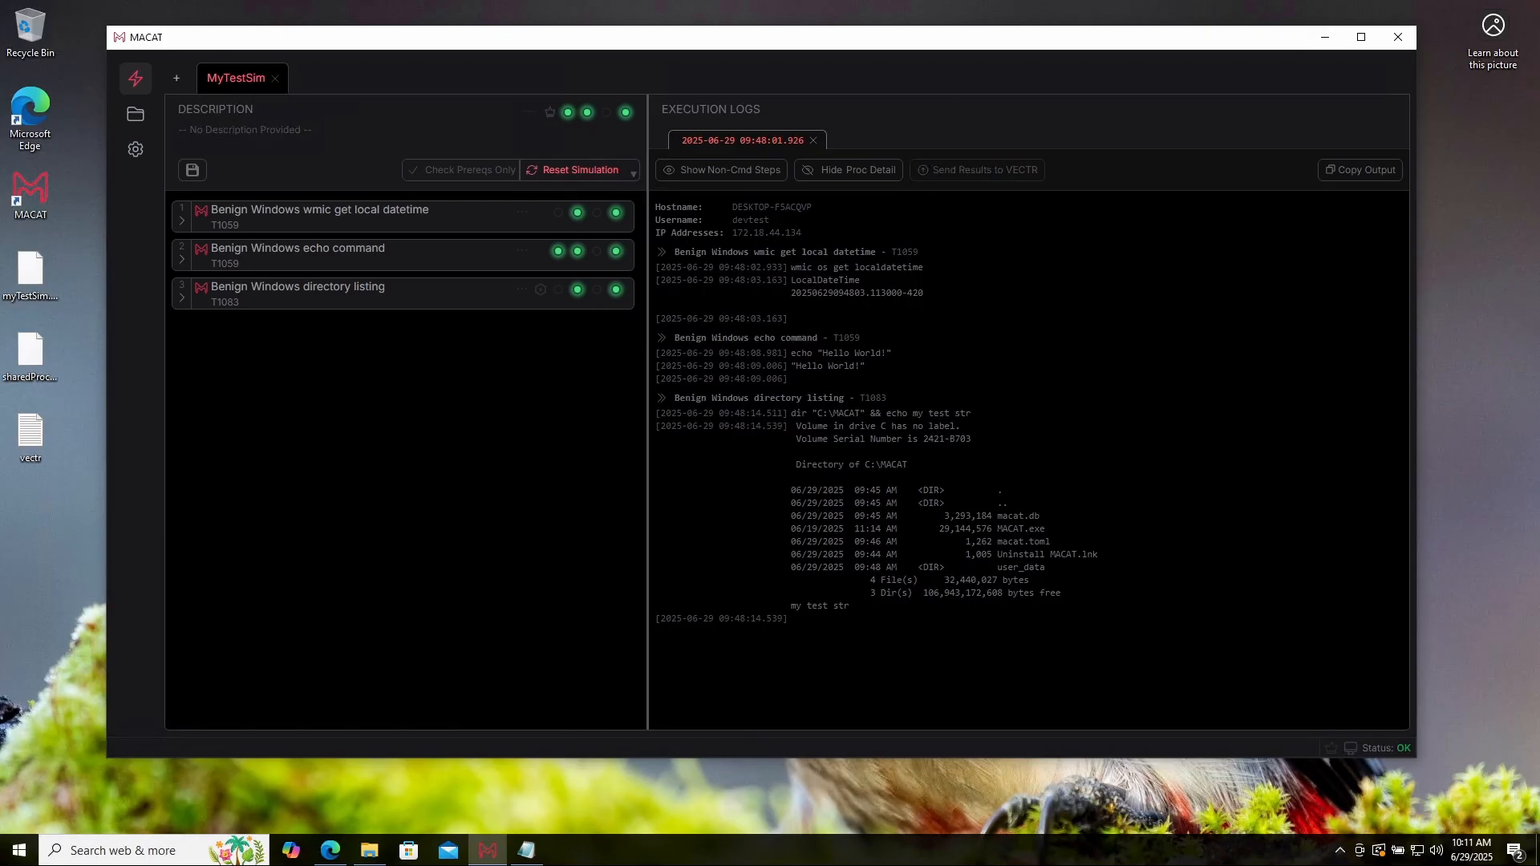
Step: Open the MACAT Docs Site in a new browser tab from the MACAT website's Docs page and switch it to dark mode
left_click(322, 853)
left_click(321, 13)
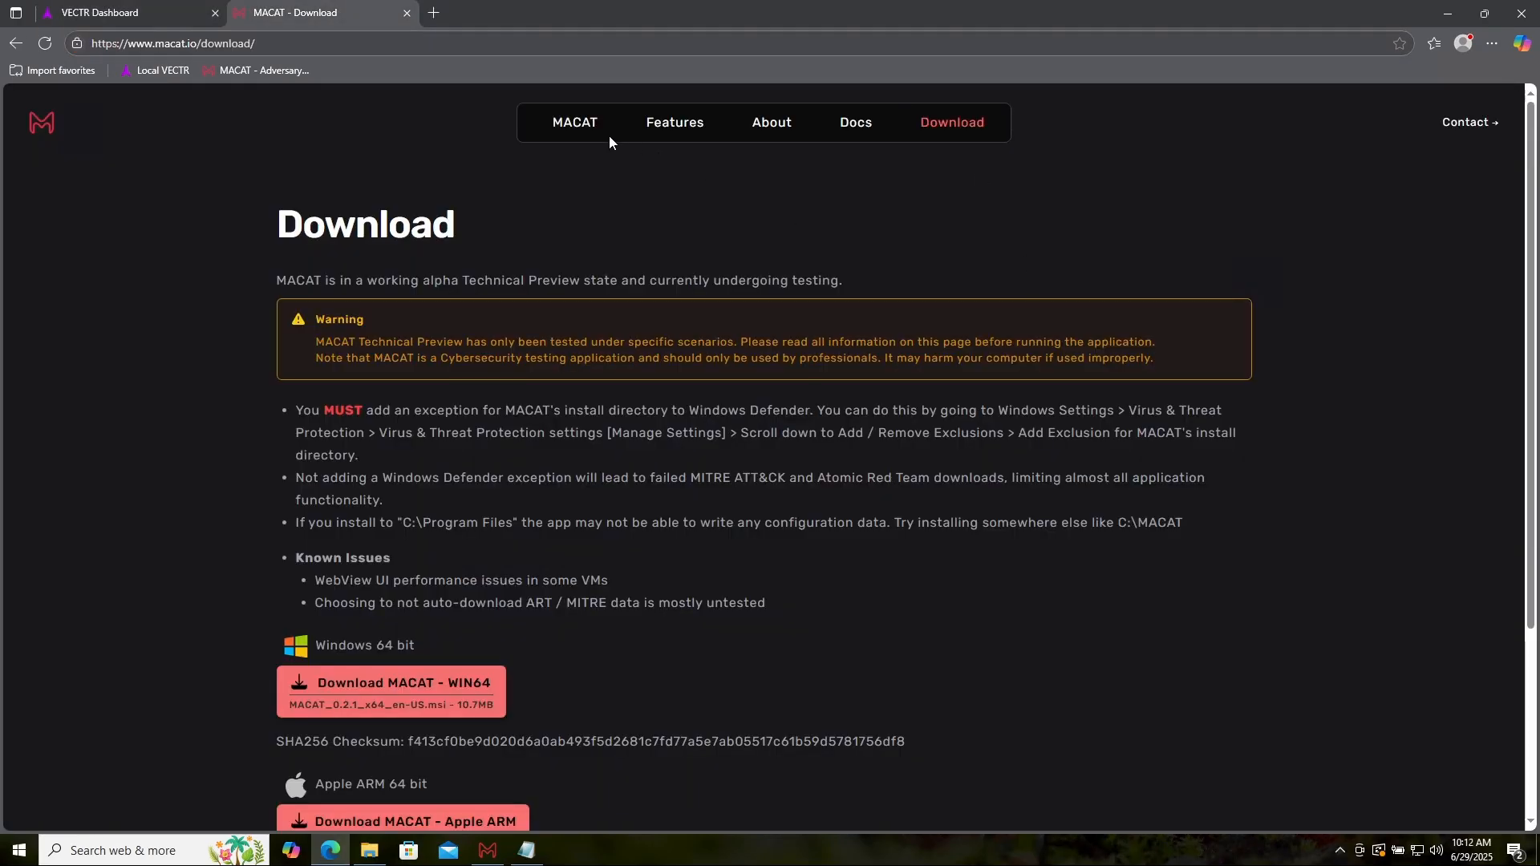
left_click(856, 125)
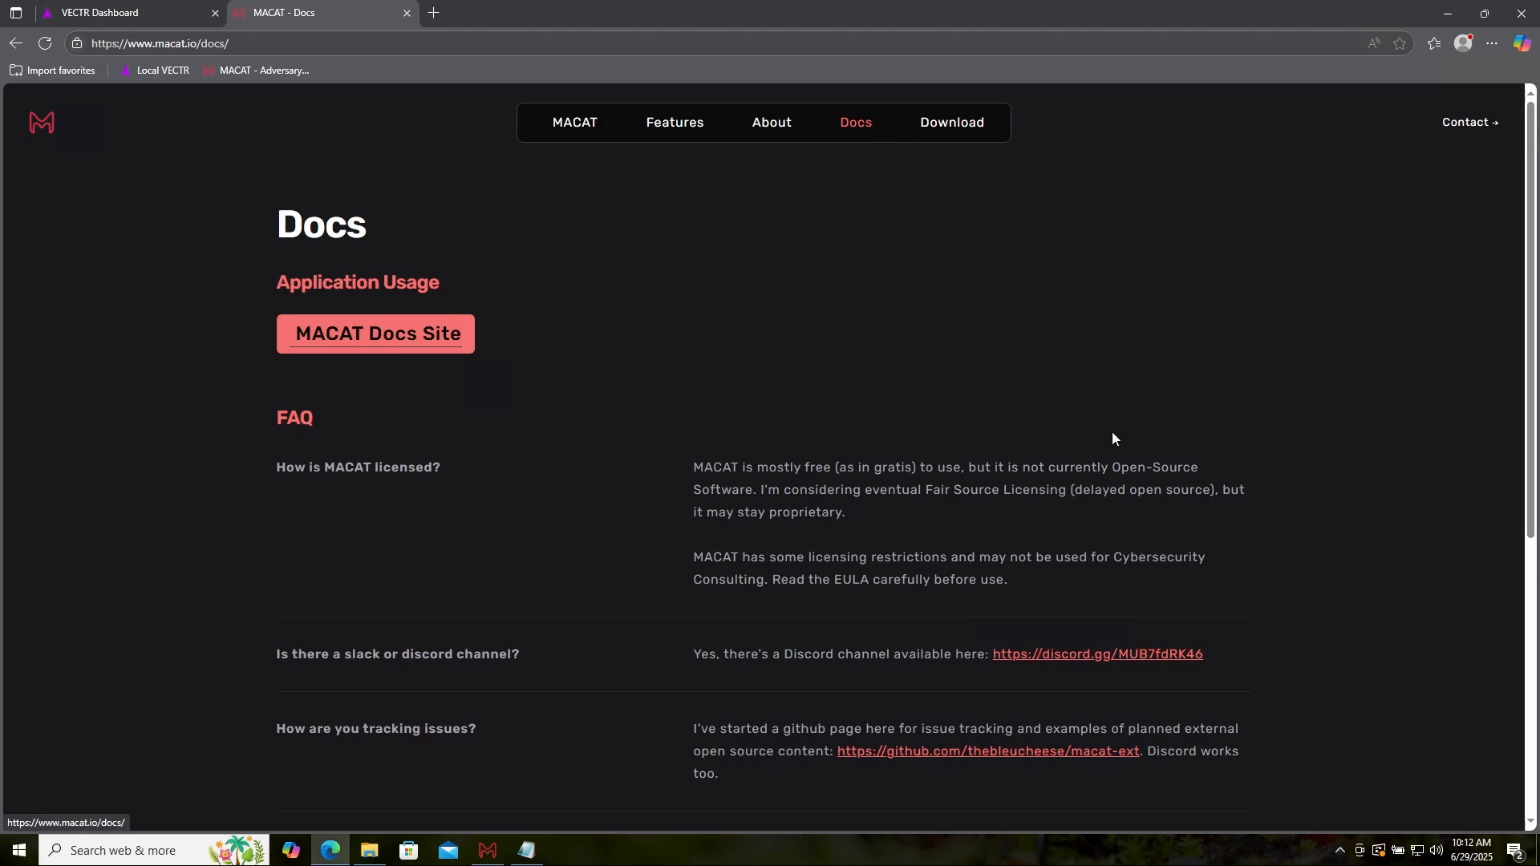
right_click(416, 330)
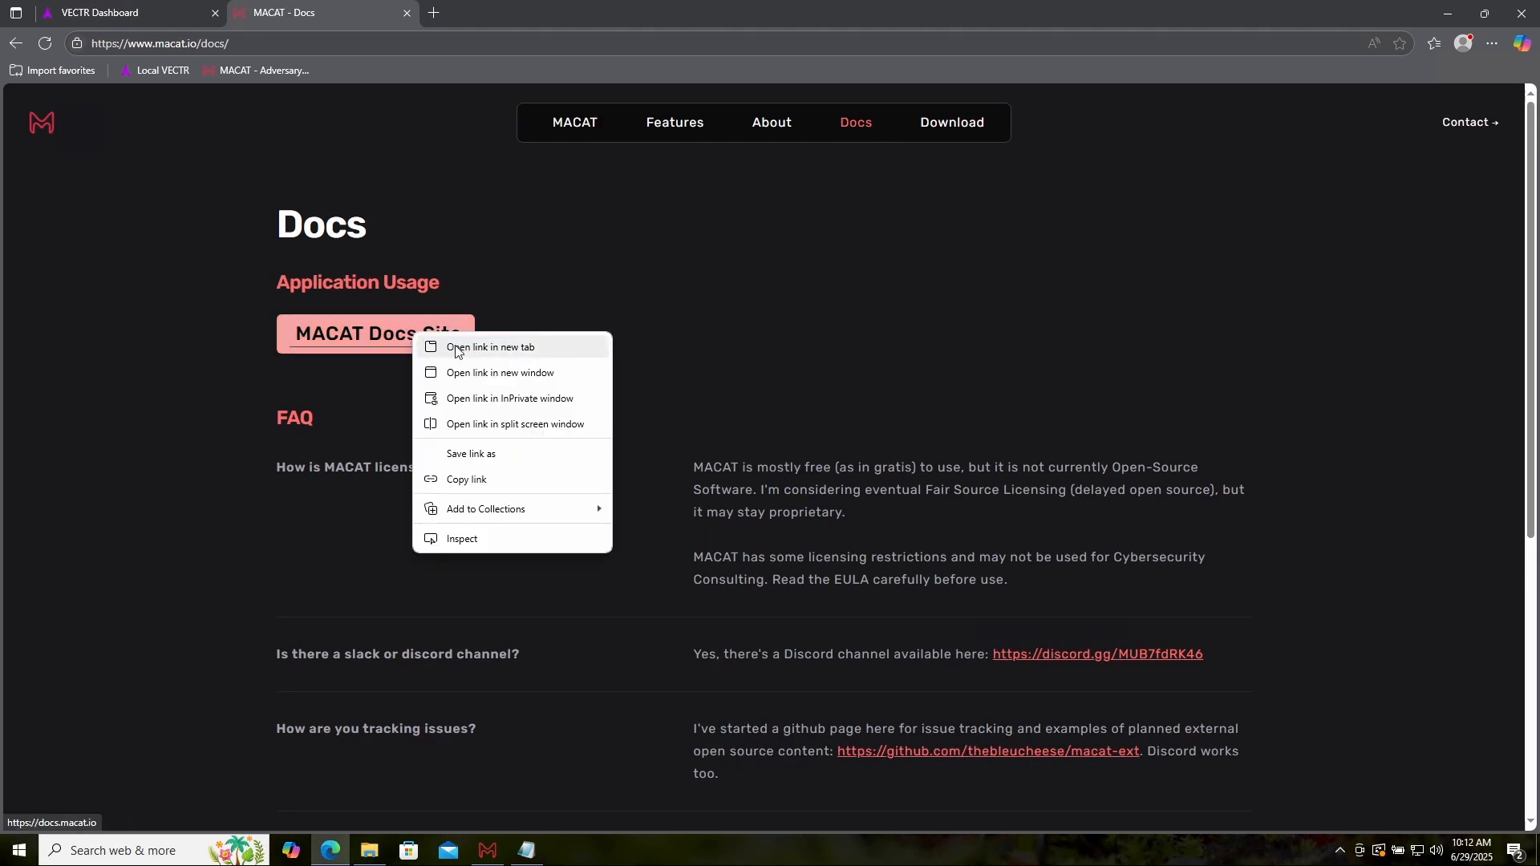
left_click(461, 338)
left_click(502, 20)
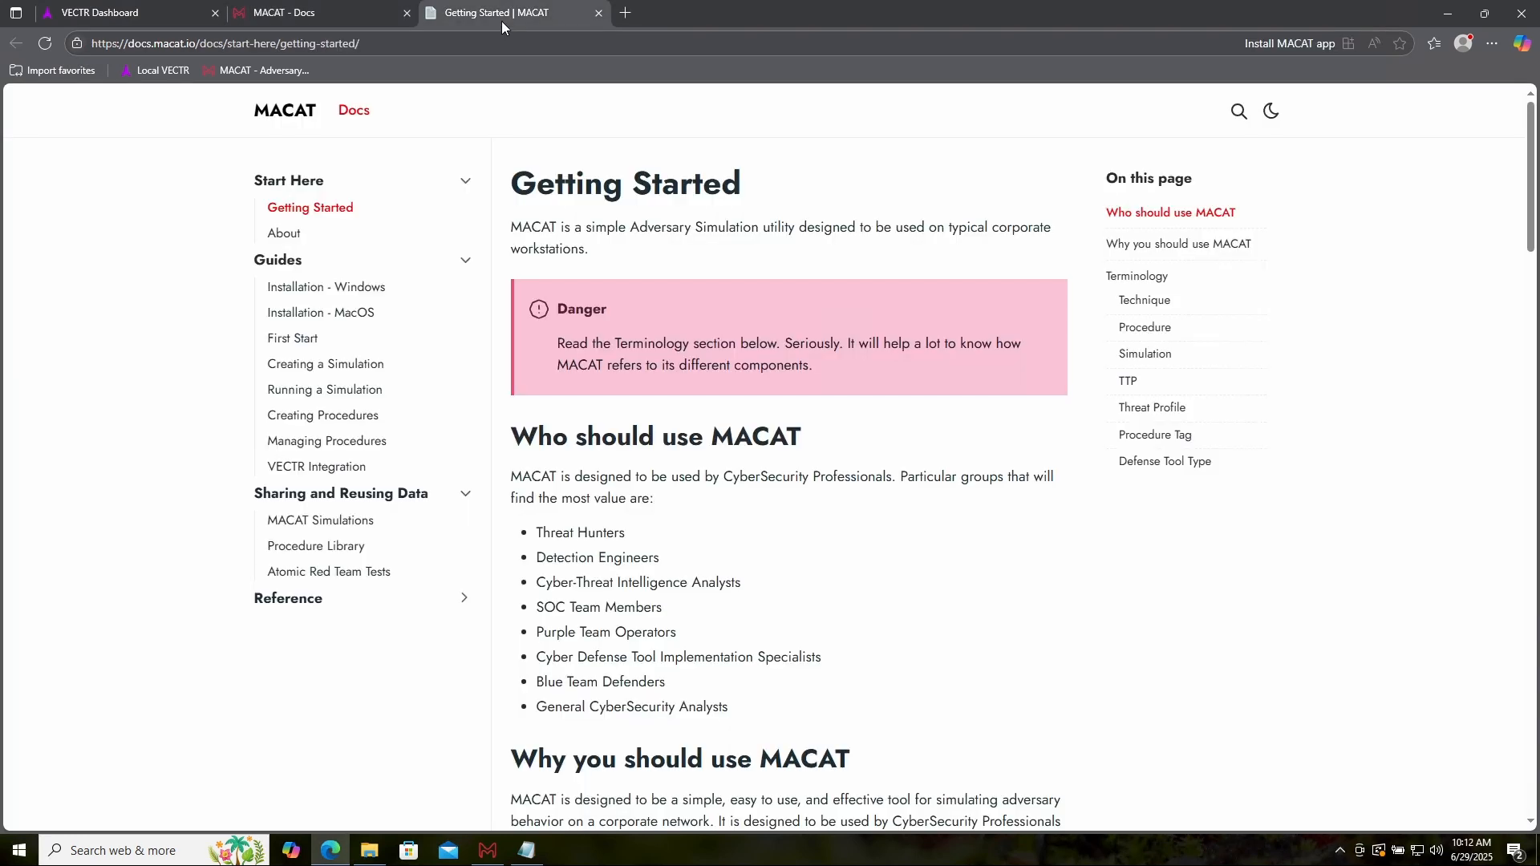
left_click(1270, 110)
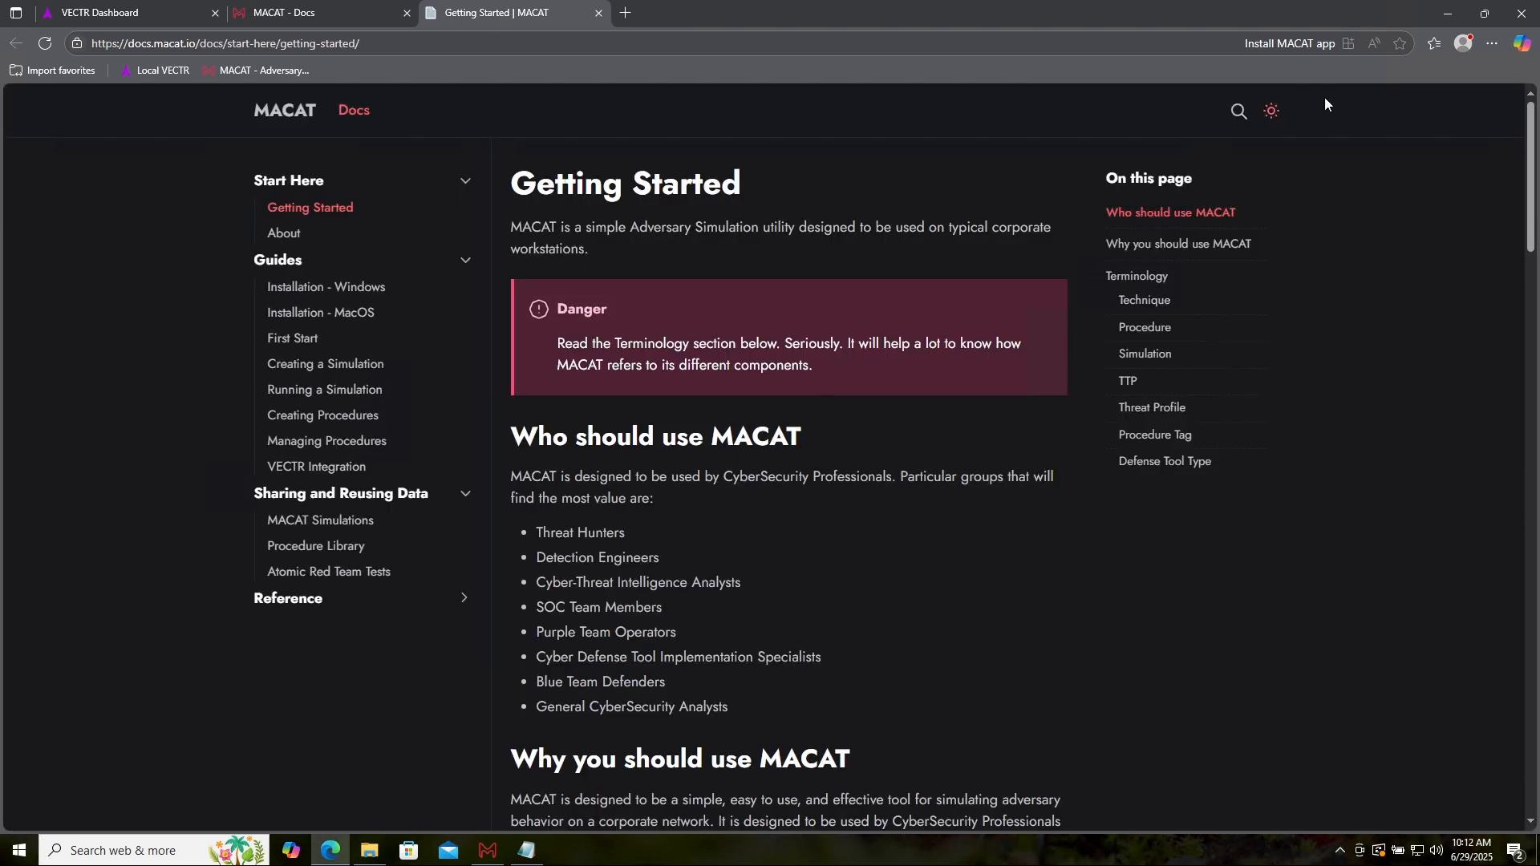